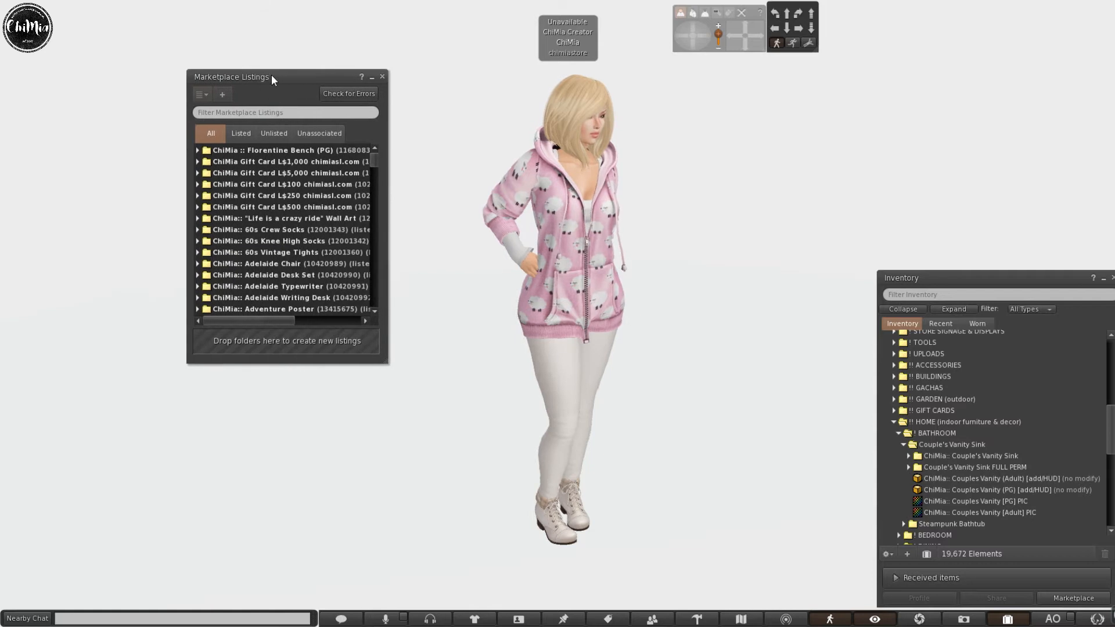
Copy the PG Couple's Vanity Sink into Marketplace Listings and add the rez item to its folder.
left_click(335, 135)
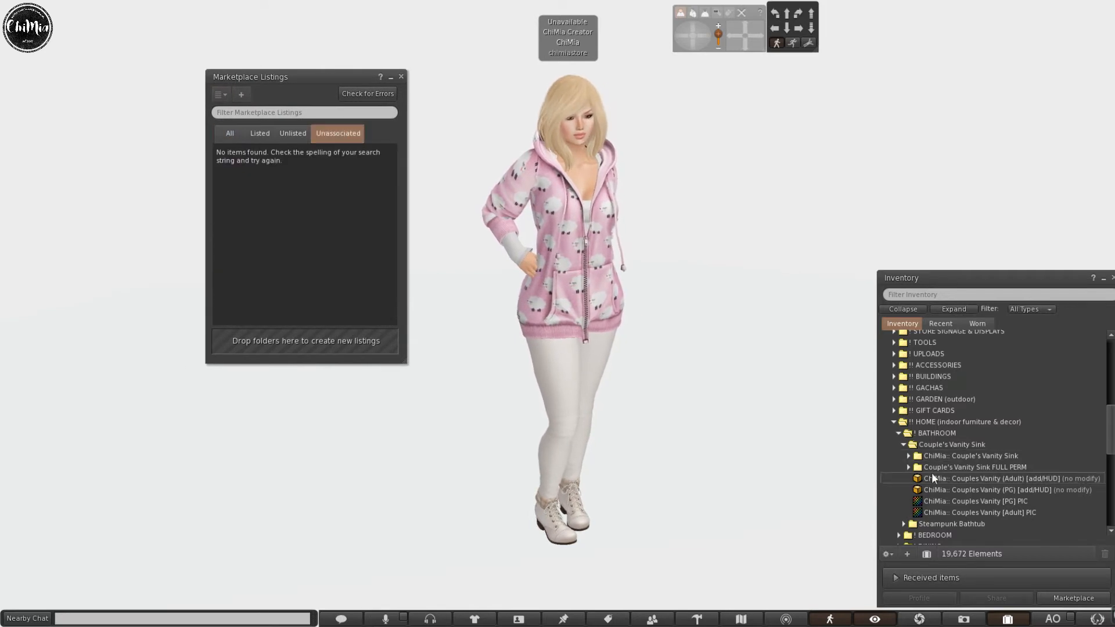
left_click(909, 457)
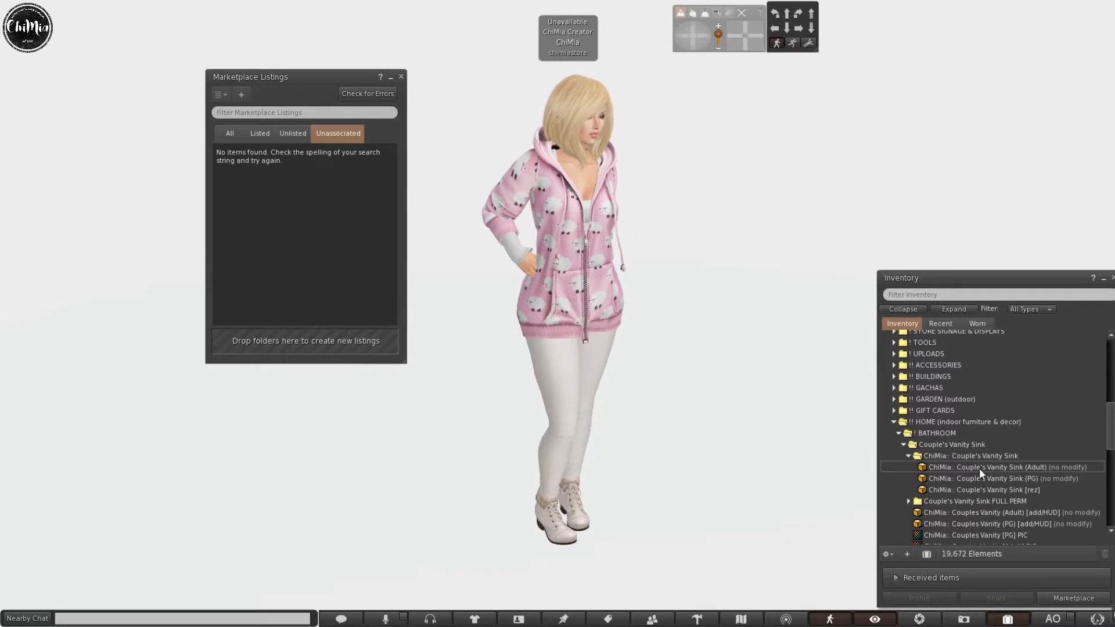
right_click(962, 480)
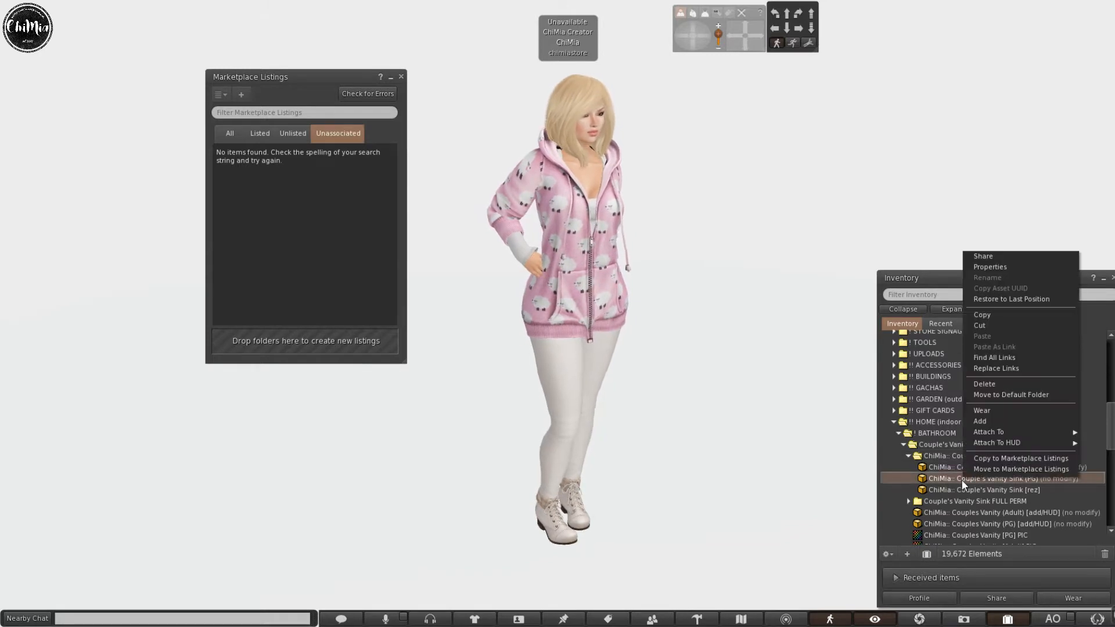
left_click(990, 459)
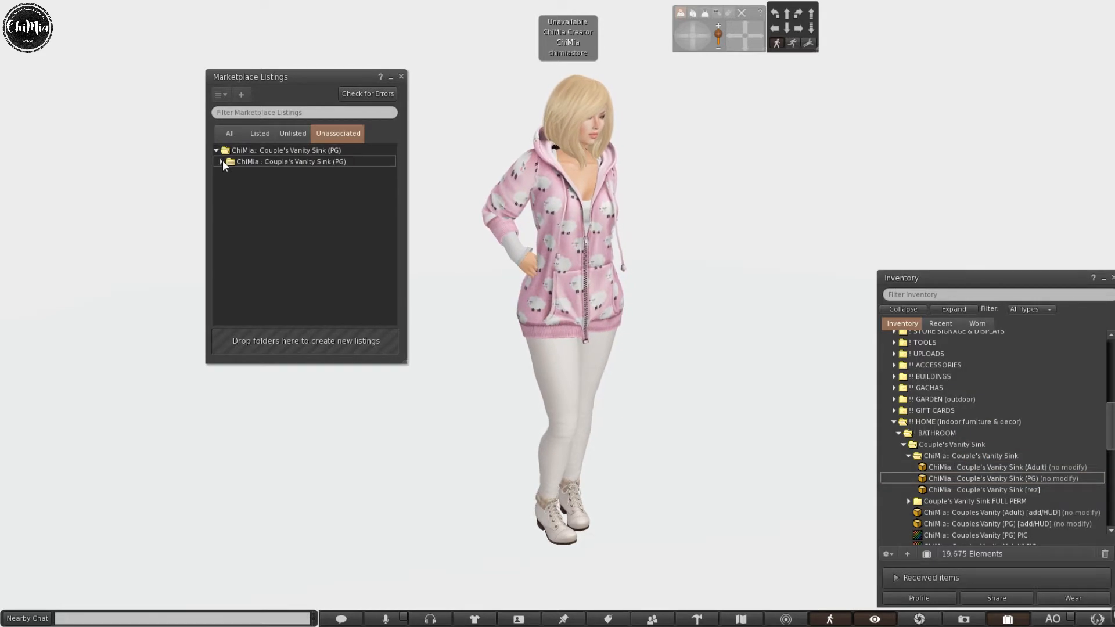
left_click(221, 162)
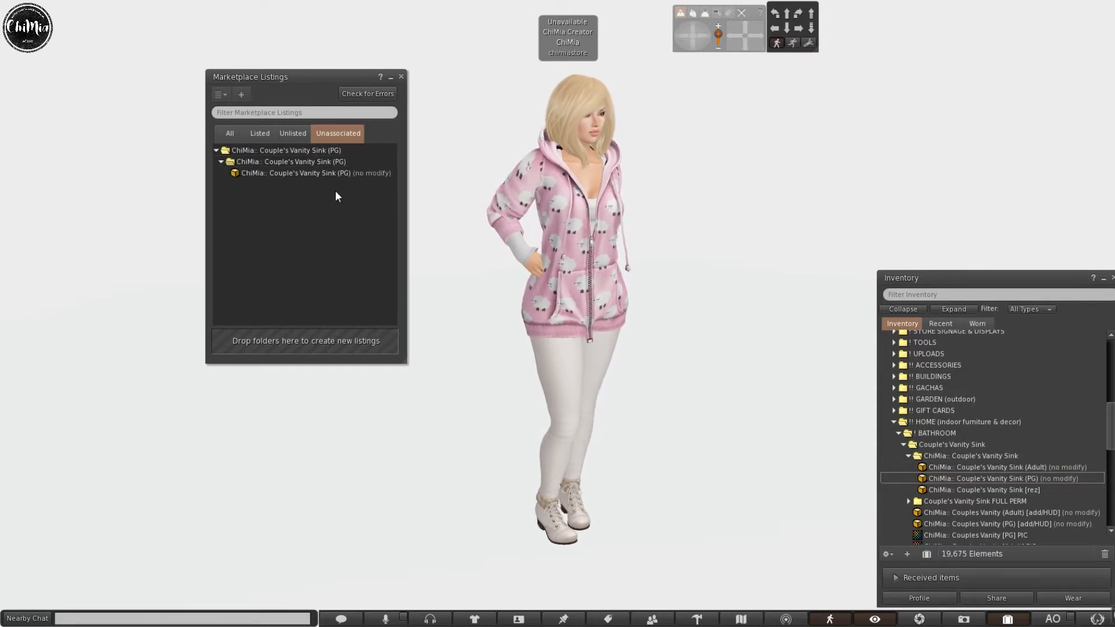
left_click(988, 486)
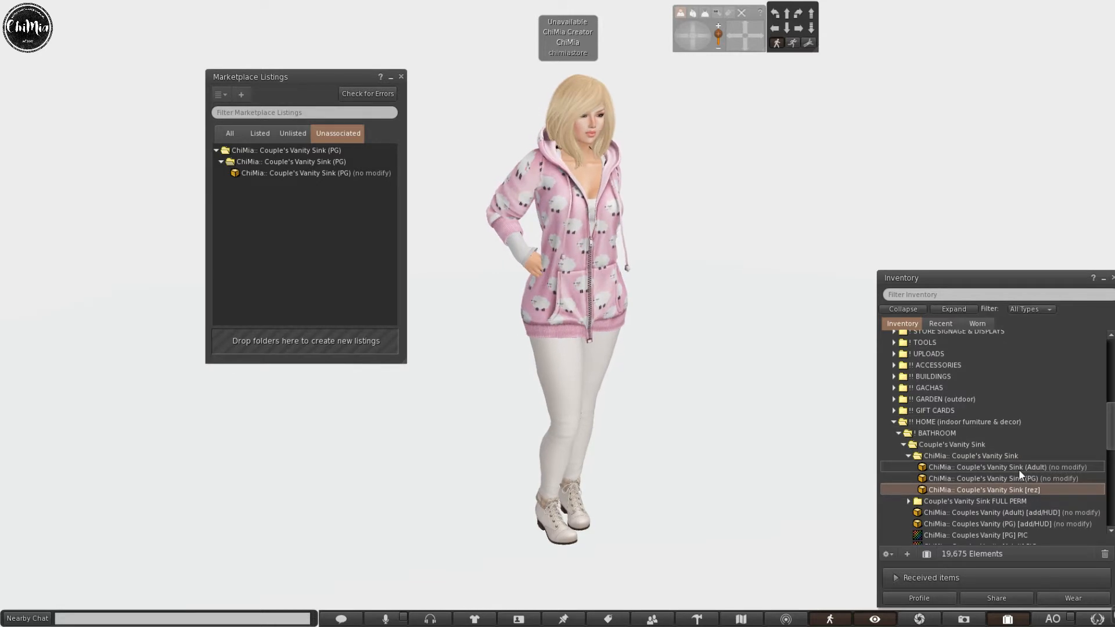
left_click(297, 164)
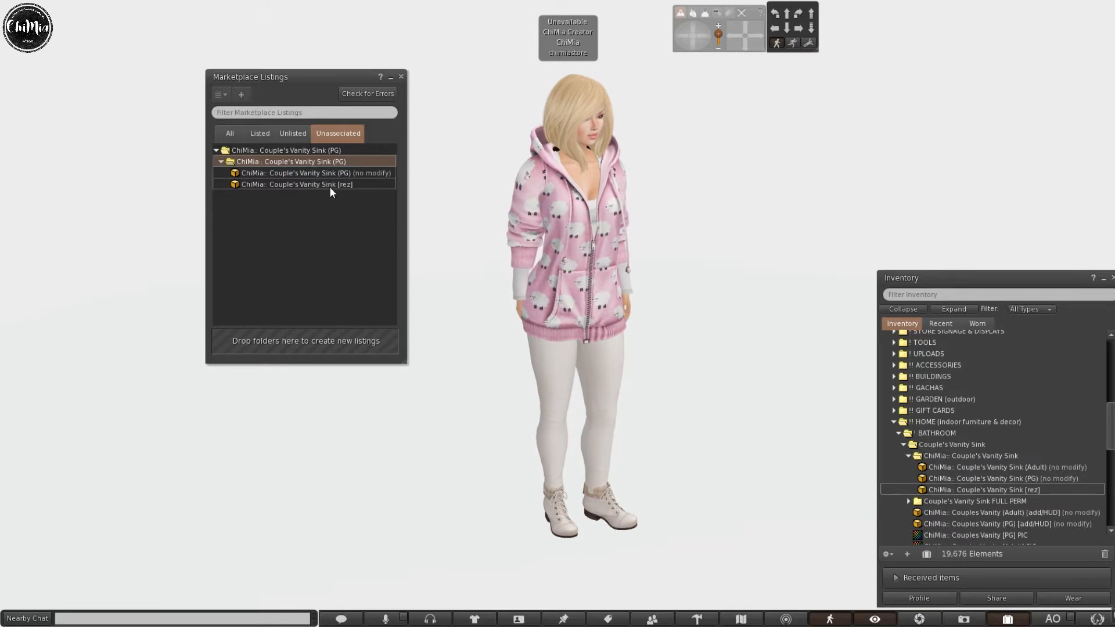
Copy the Adult Couple's Vanity Sink into Marketplace Listings as its own listing folder.
right_click(992, 465)
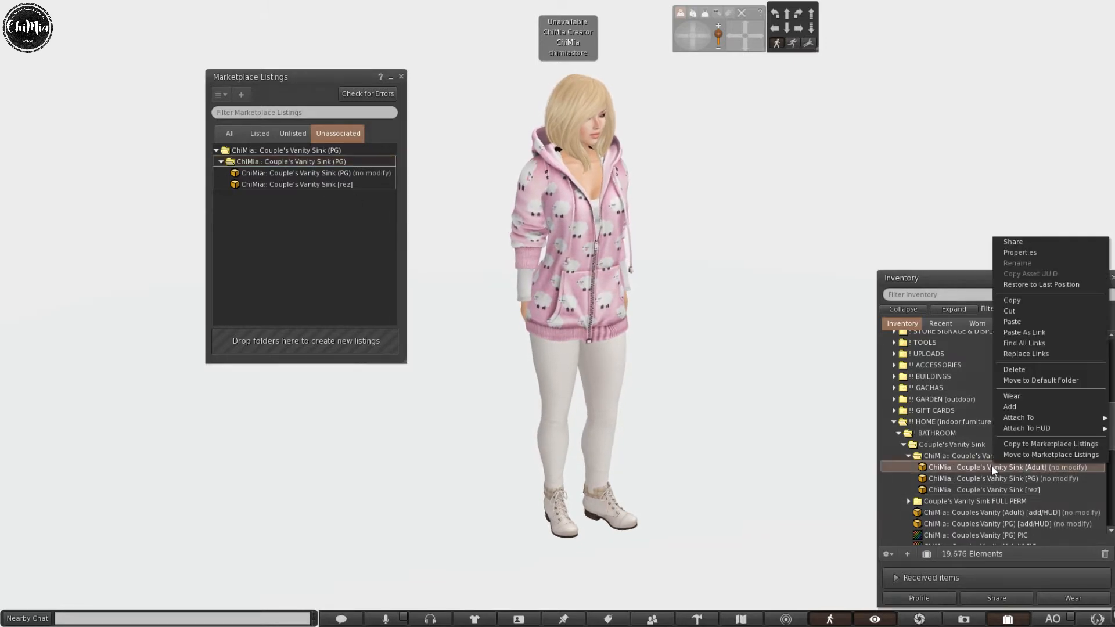
left_click(1022, 442)
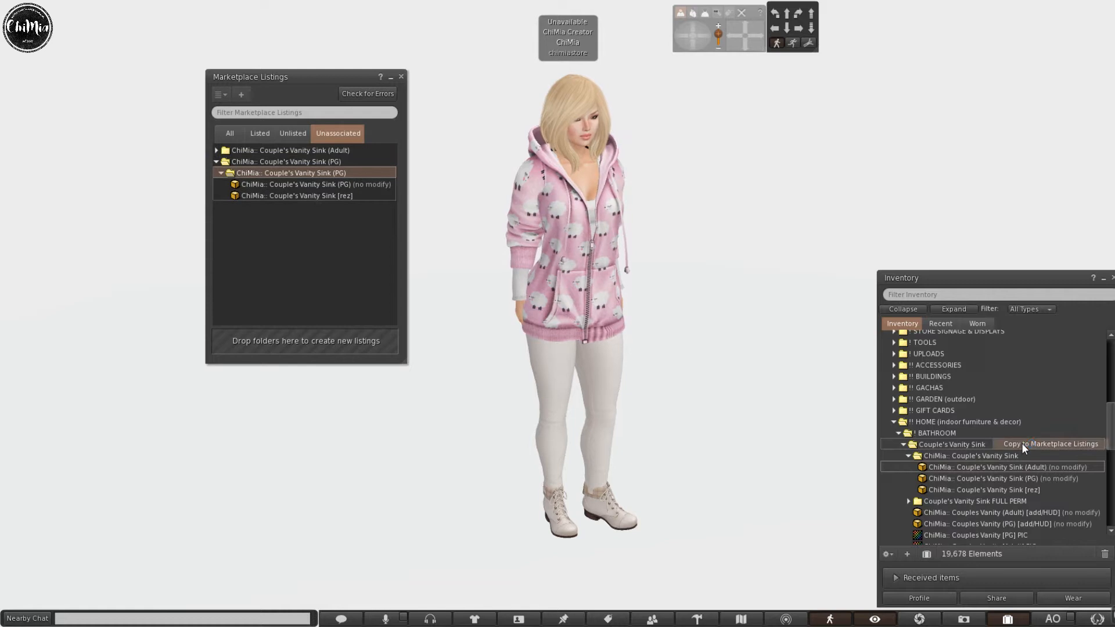
left_click(217, 150)
left_click(221, 162)
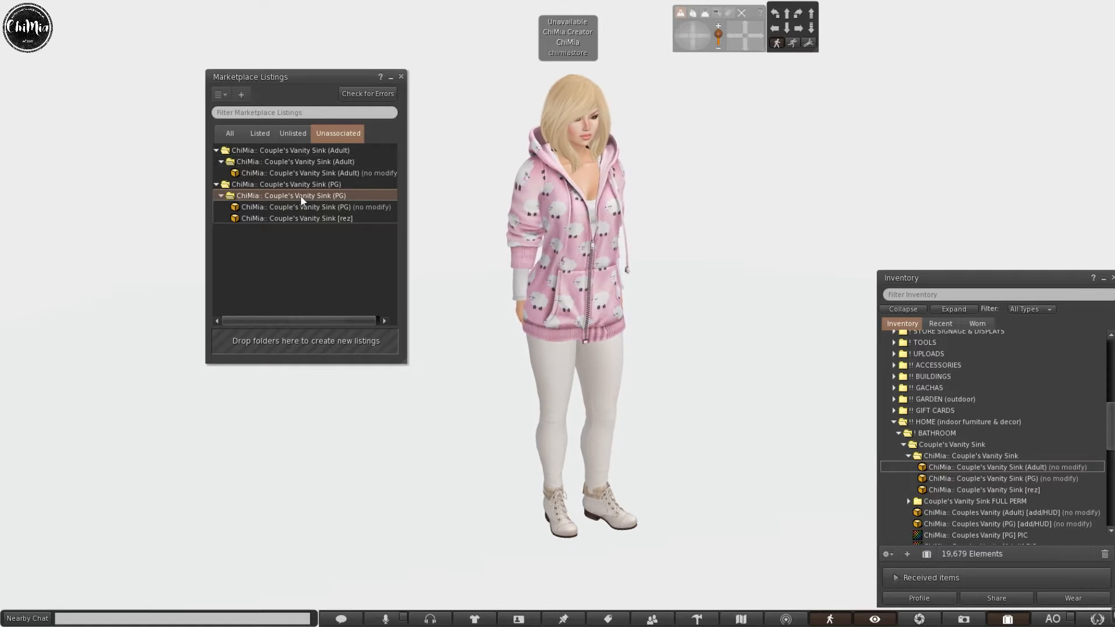
Drop Couples Vanity [Adult] PIC into the Adult subfolder and [PG] PIC into the PG subfolder.
scroll(960, 433, "down", 2)
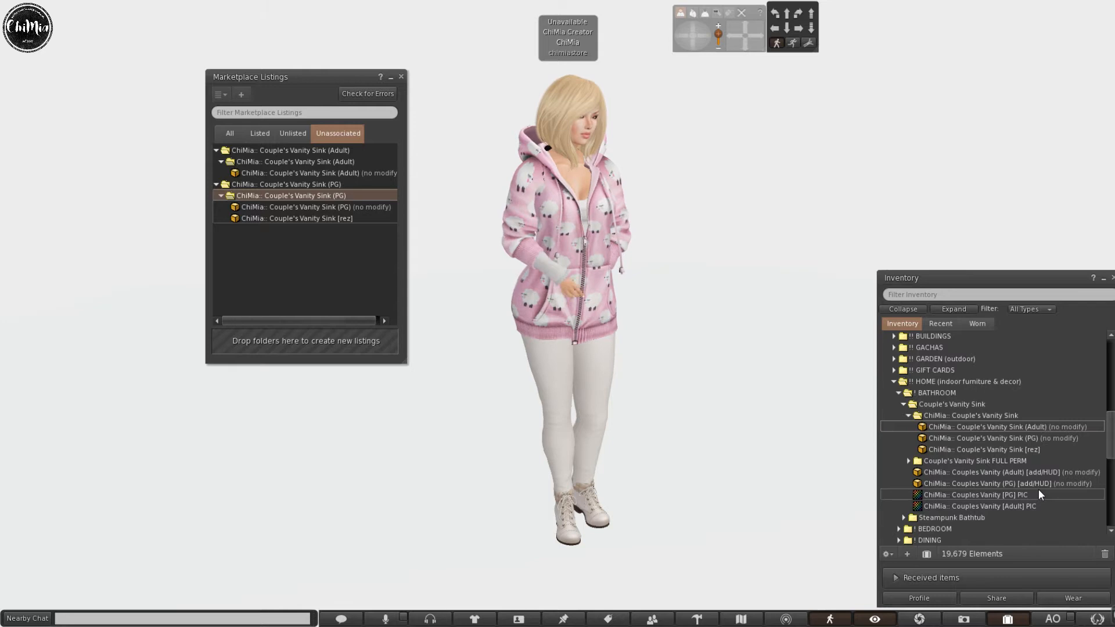
left_click(1010, 504)
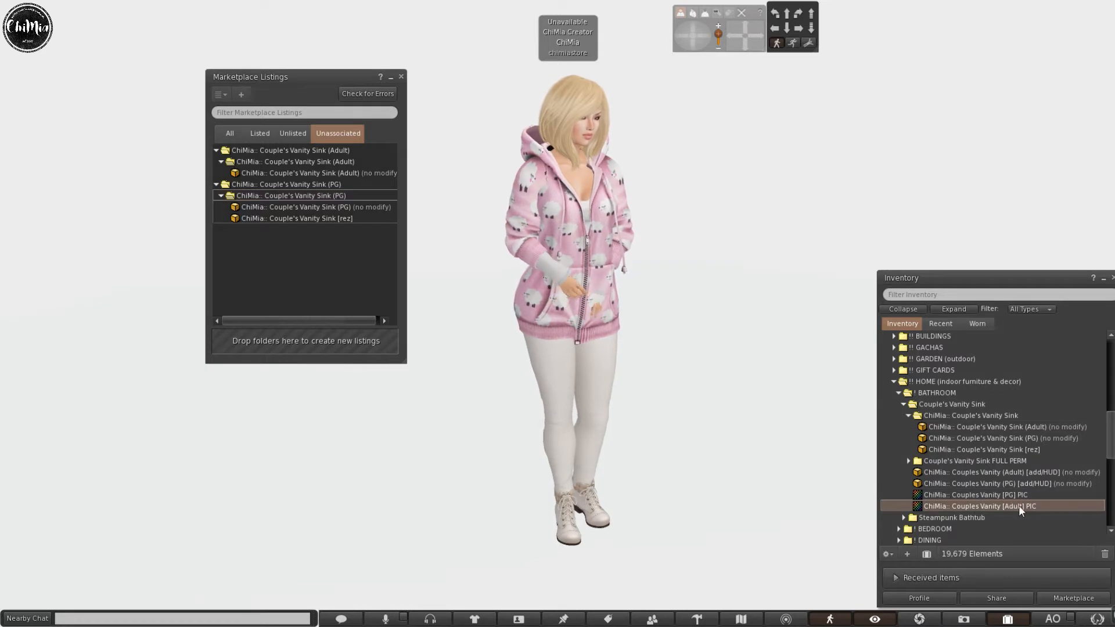
left_click_drag(334, 181, 299, 163)
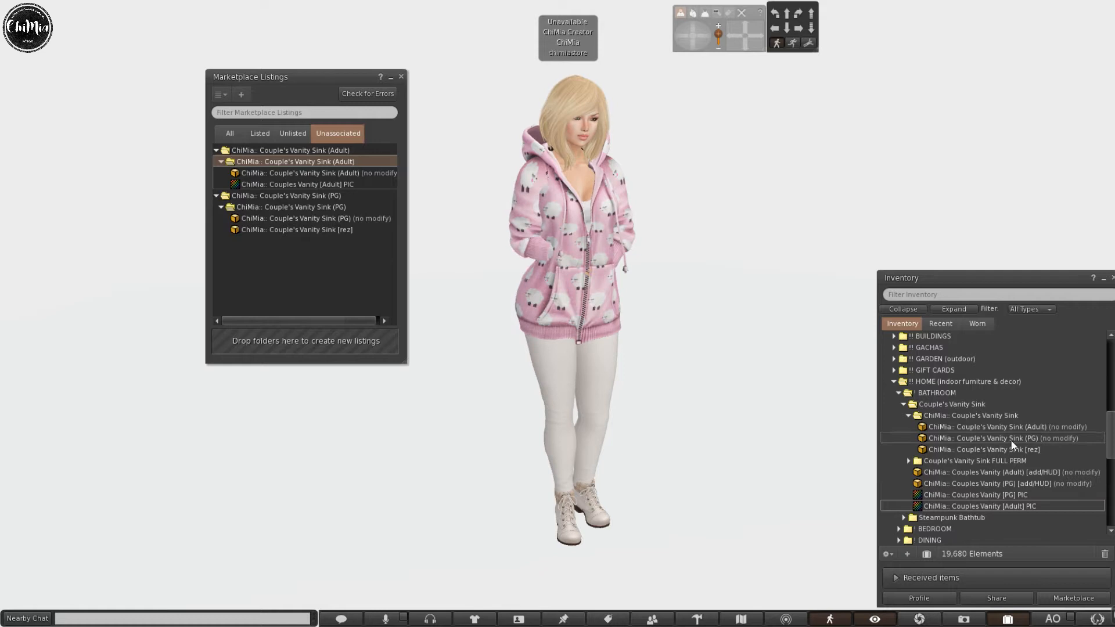
left_click(1038, 496)
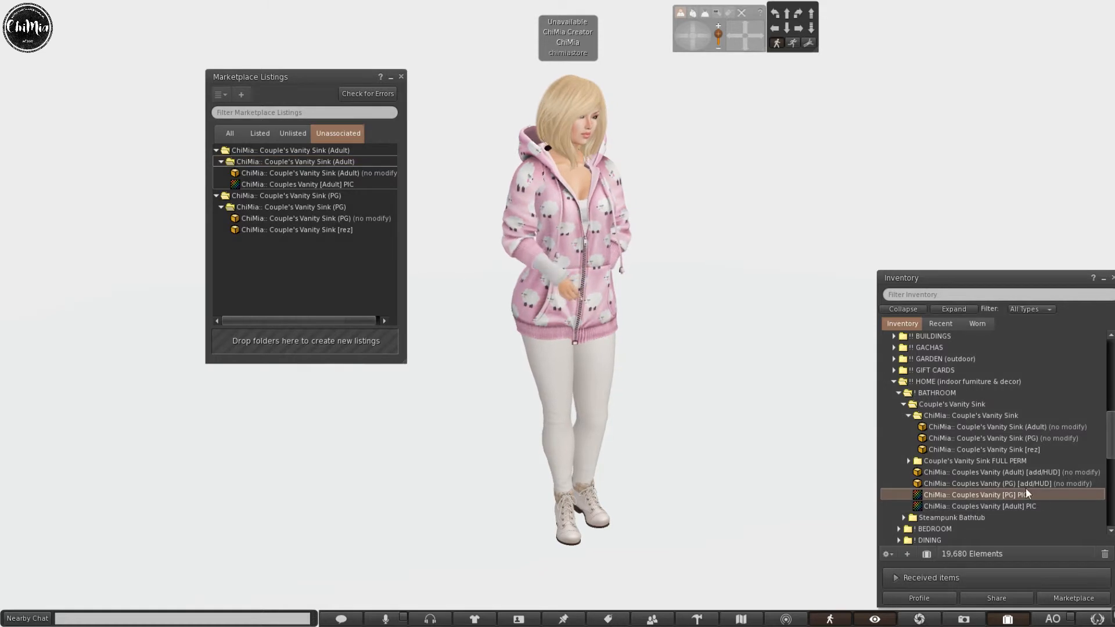
left_click_drag(281, 213, 282, 209)
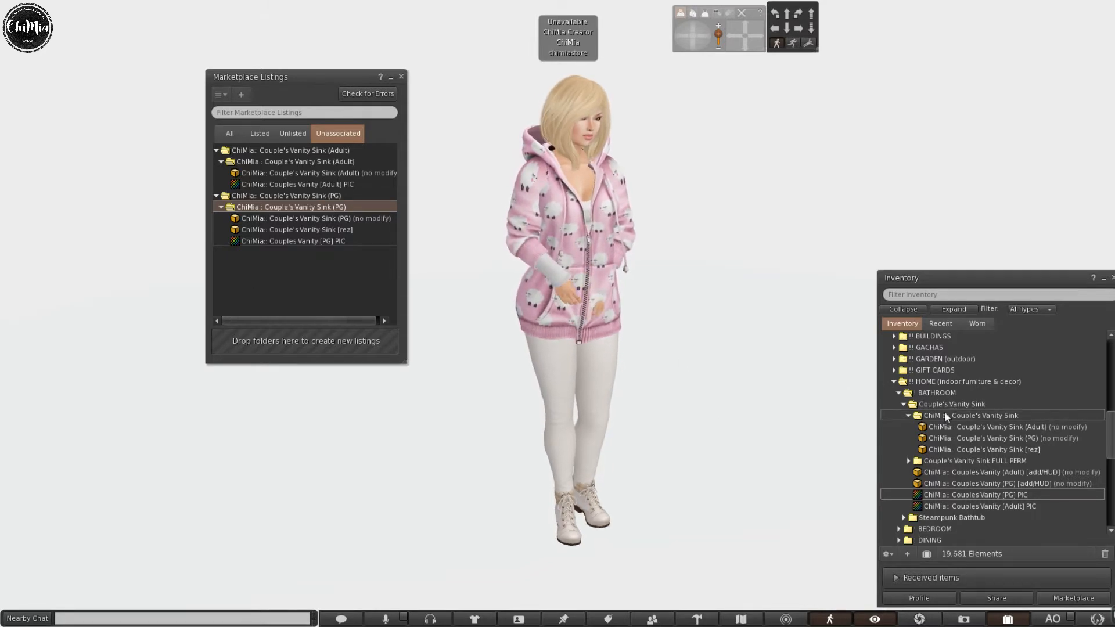
left_click(341, 185)
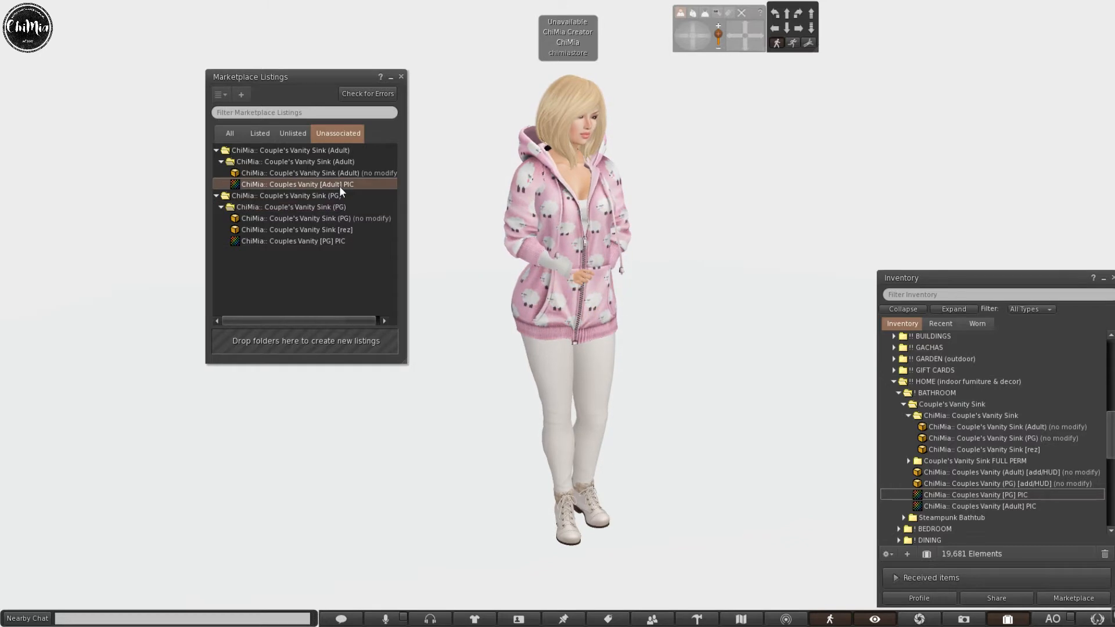
right_click(341, 186)
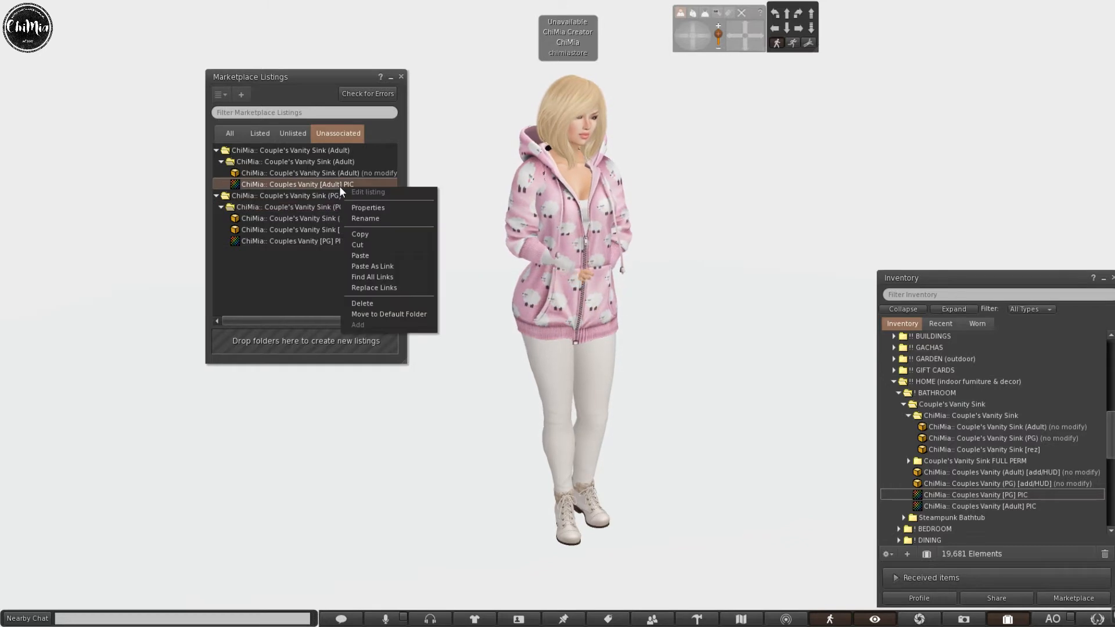
left_click(388, 208)
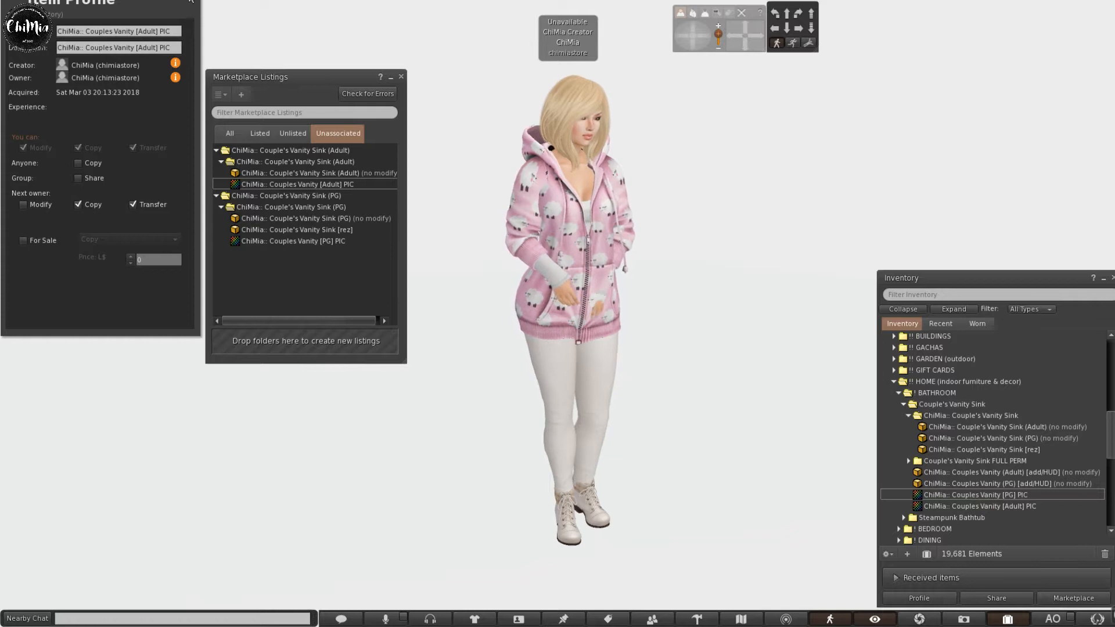
key("ctrl+w")
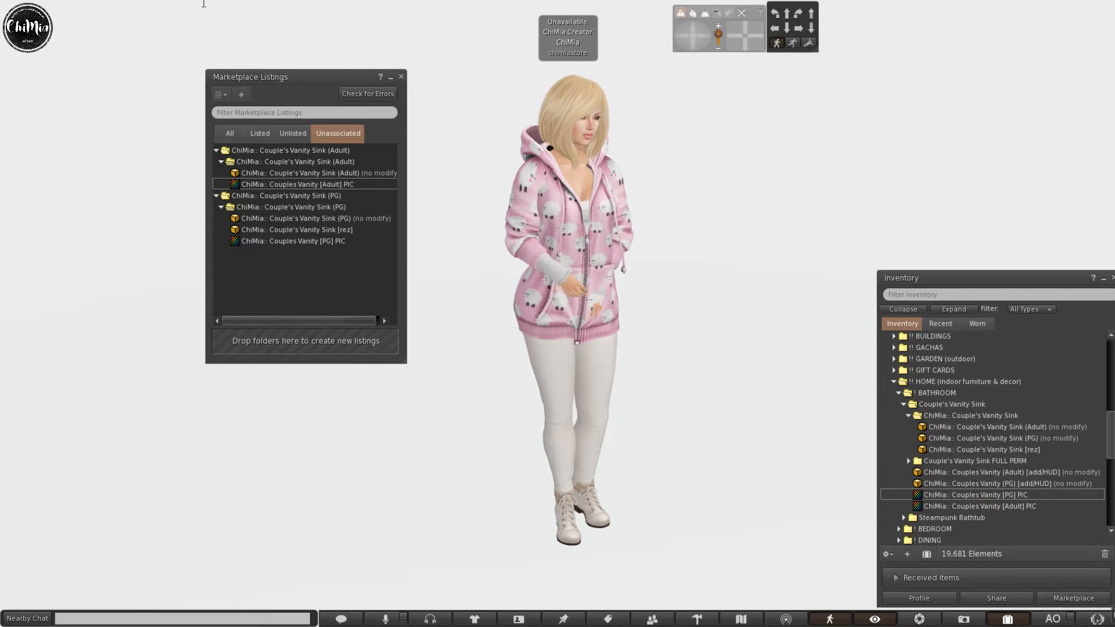
left_click(327, 242)
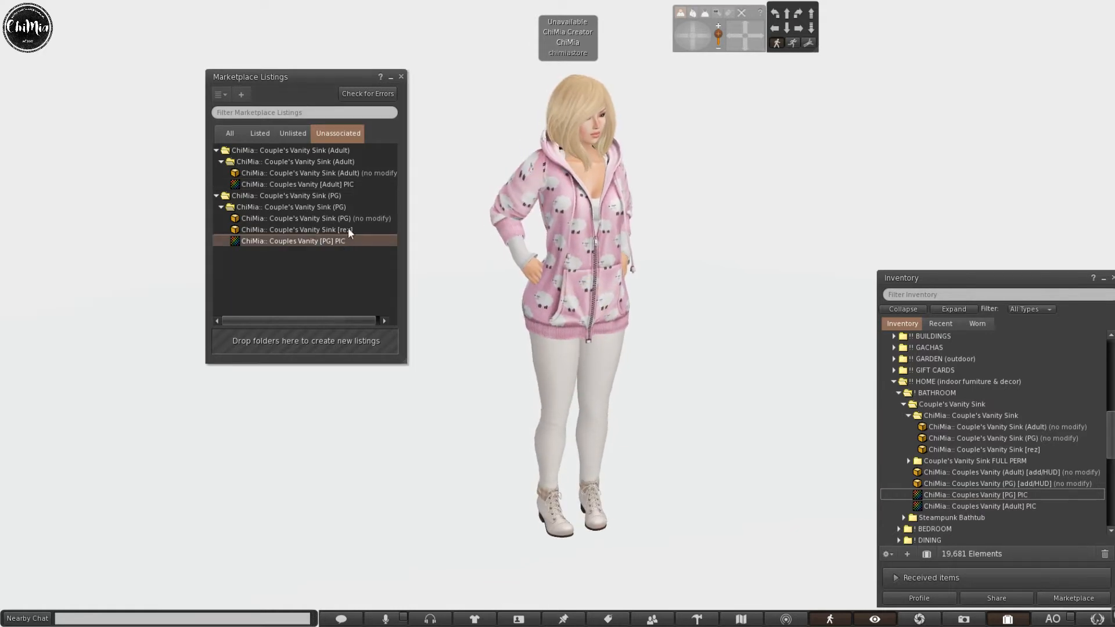
double_click(1022, 495)
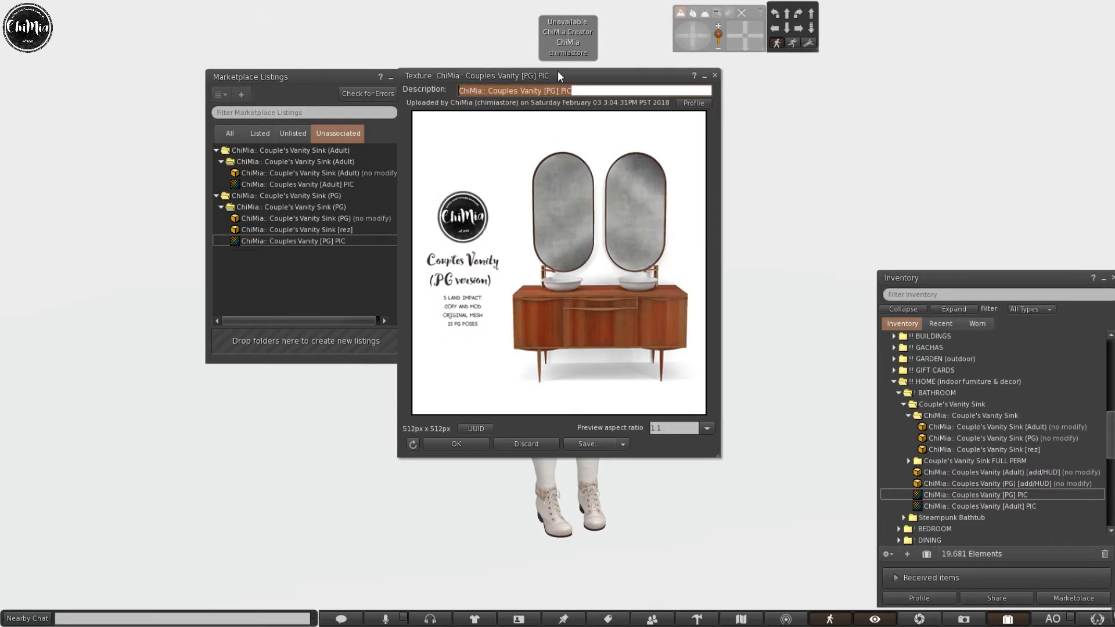
left_click_drag(559, 76, 634, 90)
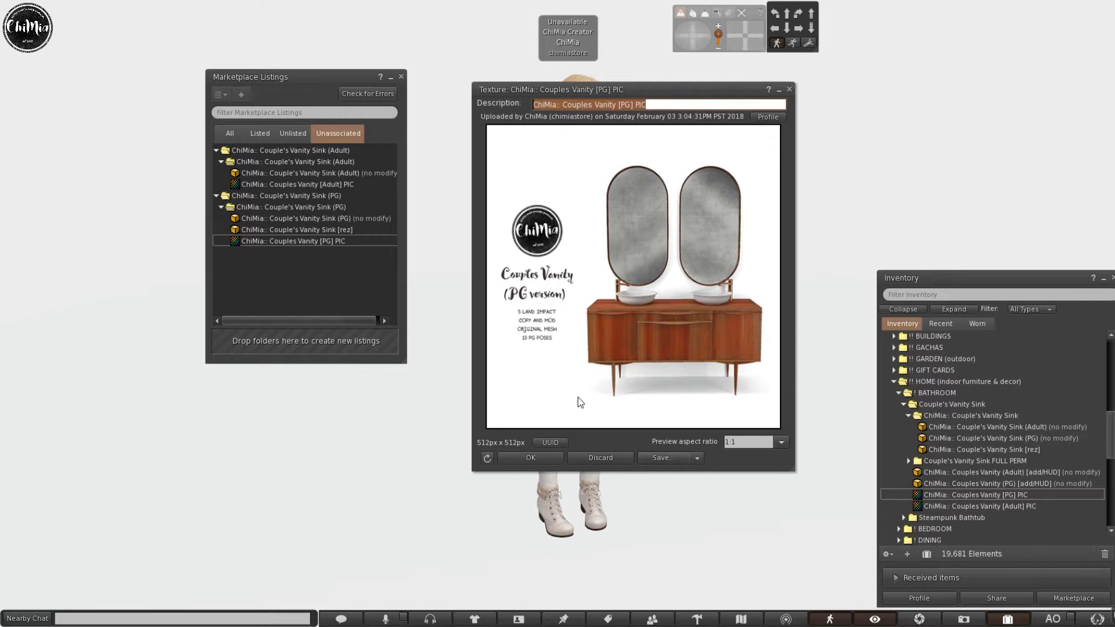
left_click(533, 458)
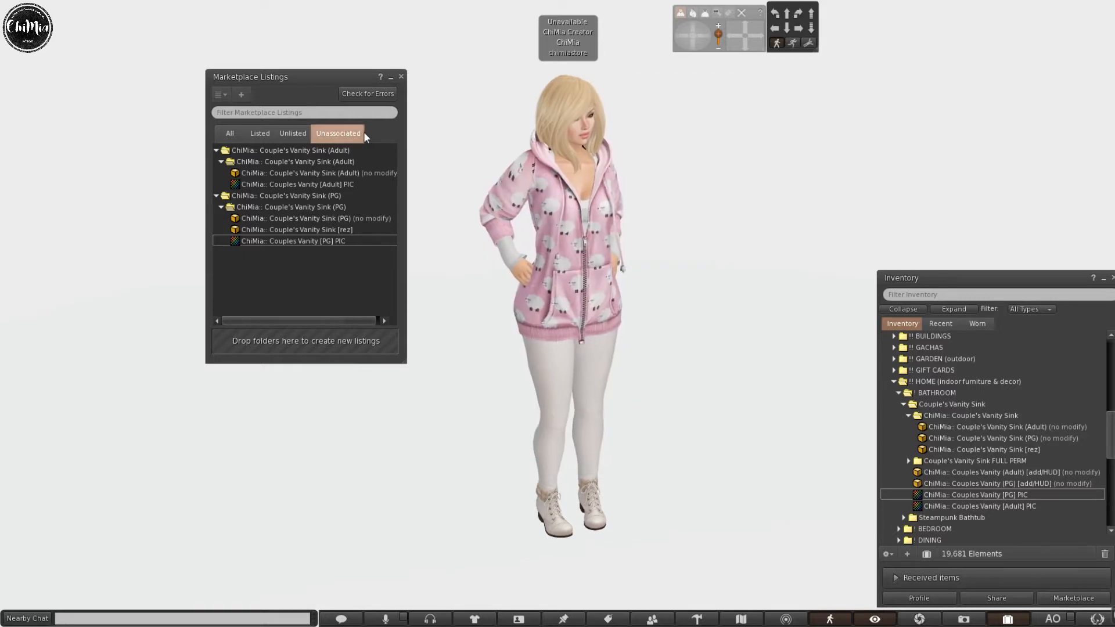
Paste the ChiMia animated furniture notes notecard into the PG listing subfolder, then review it.
scroll(1000, 489, "down", 5)
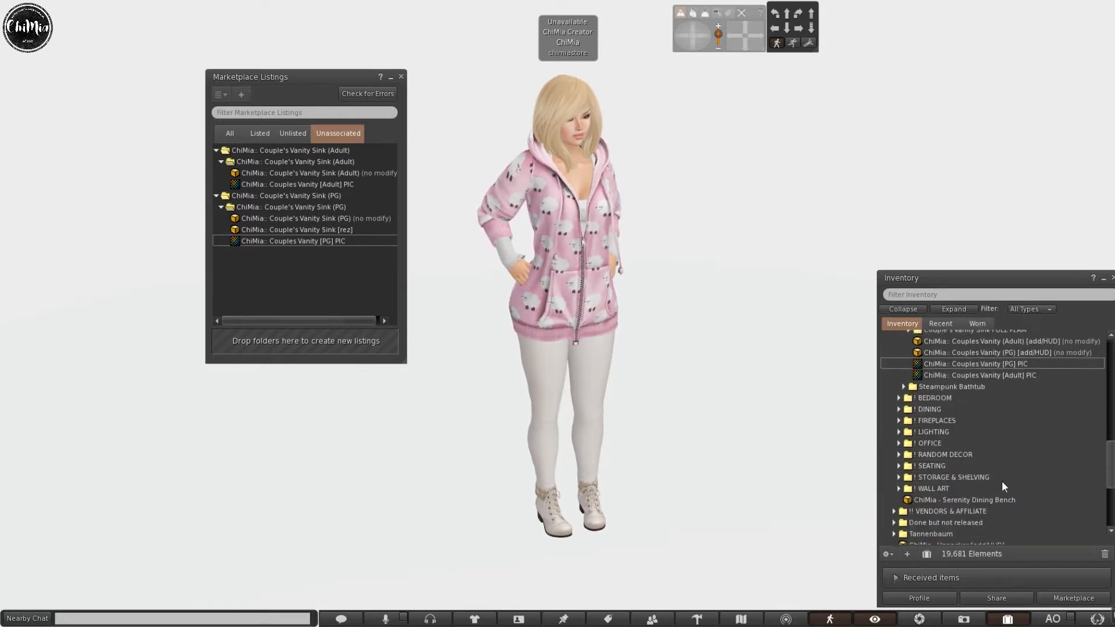
scroll(1001, 482, "down", 1)
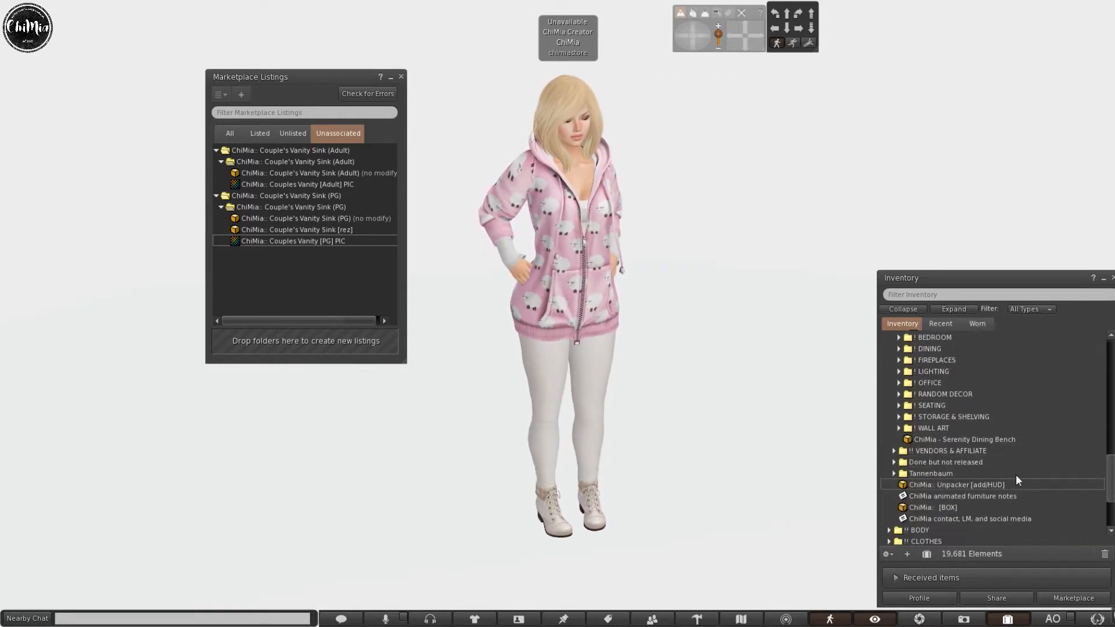
left_click(990, 496)
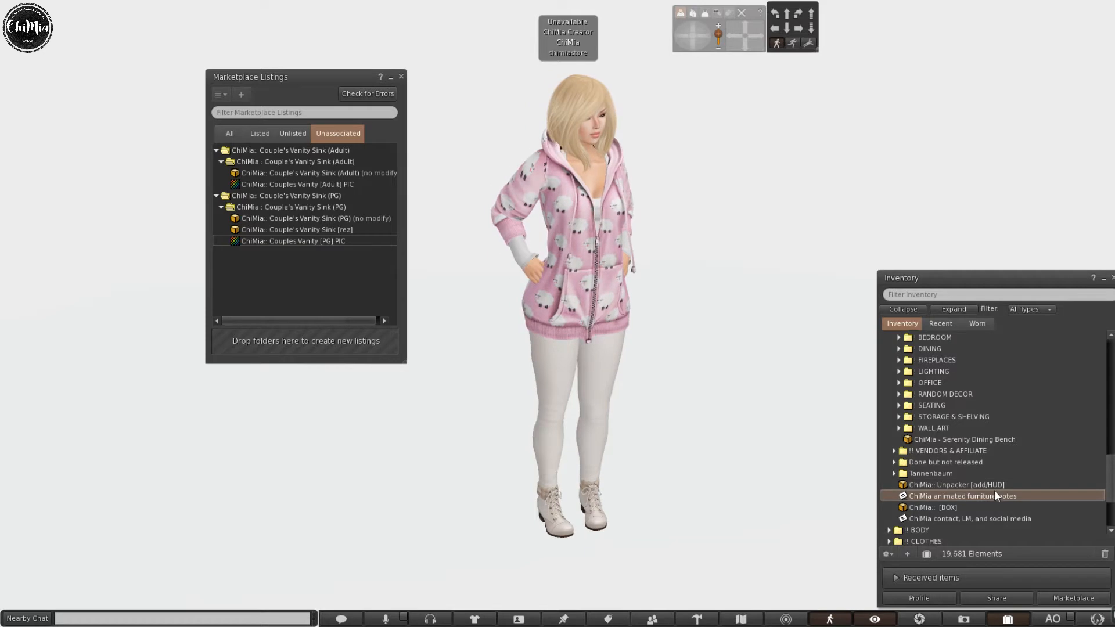
left_click(298, 207)
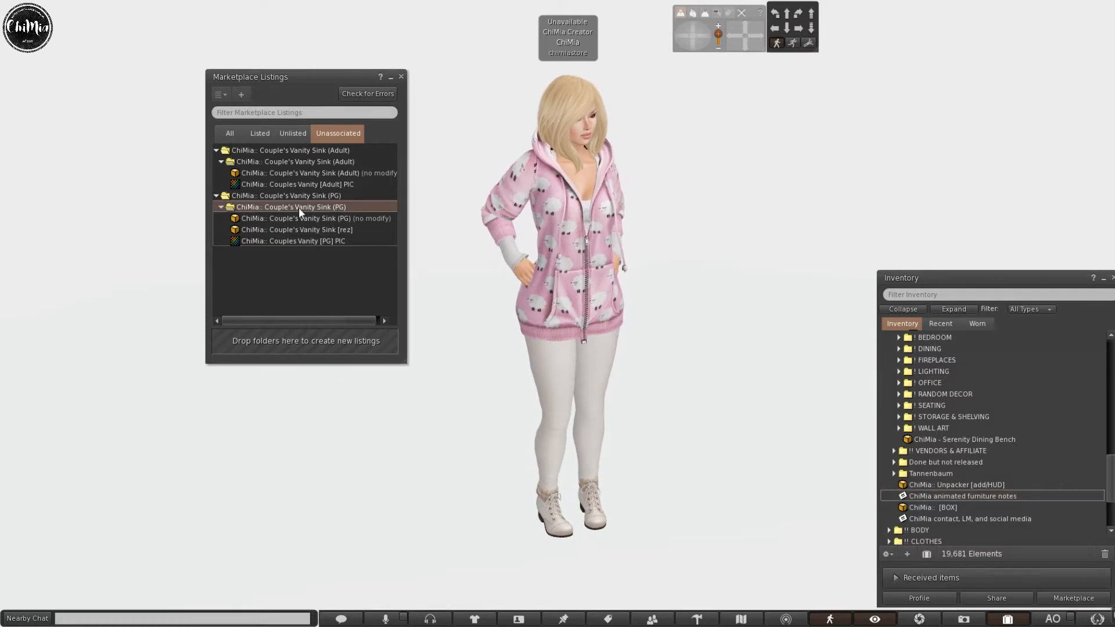
key("ctrl+v")
double_click(320, 219)
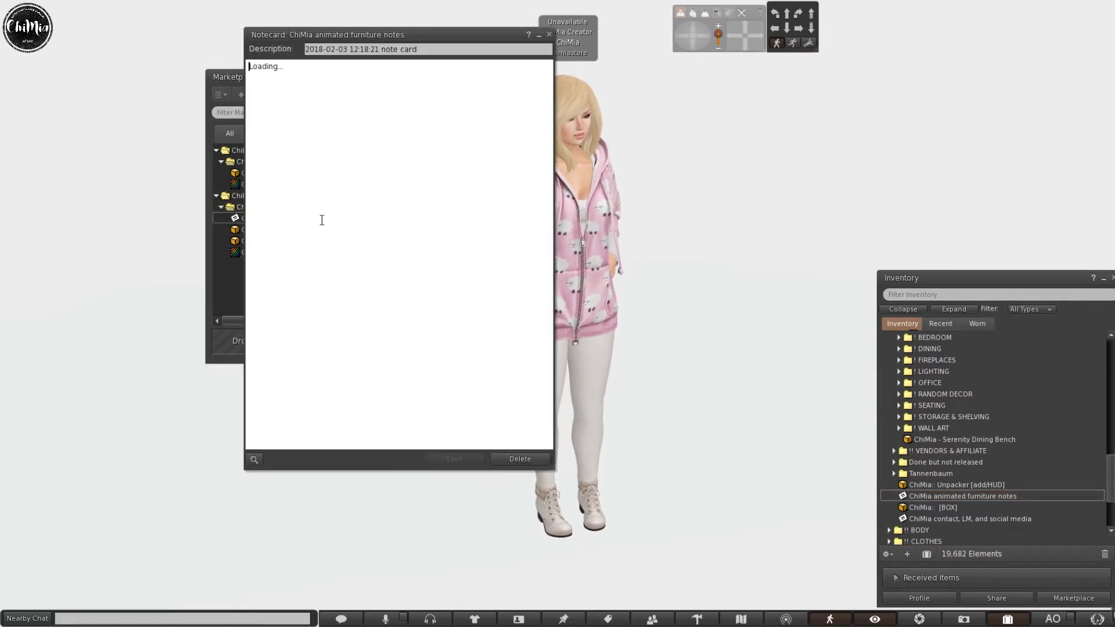
left_click_drag(399, 44, 610, 108)
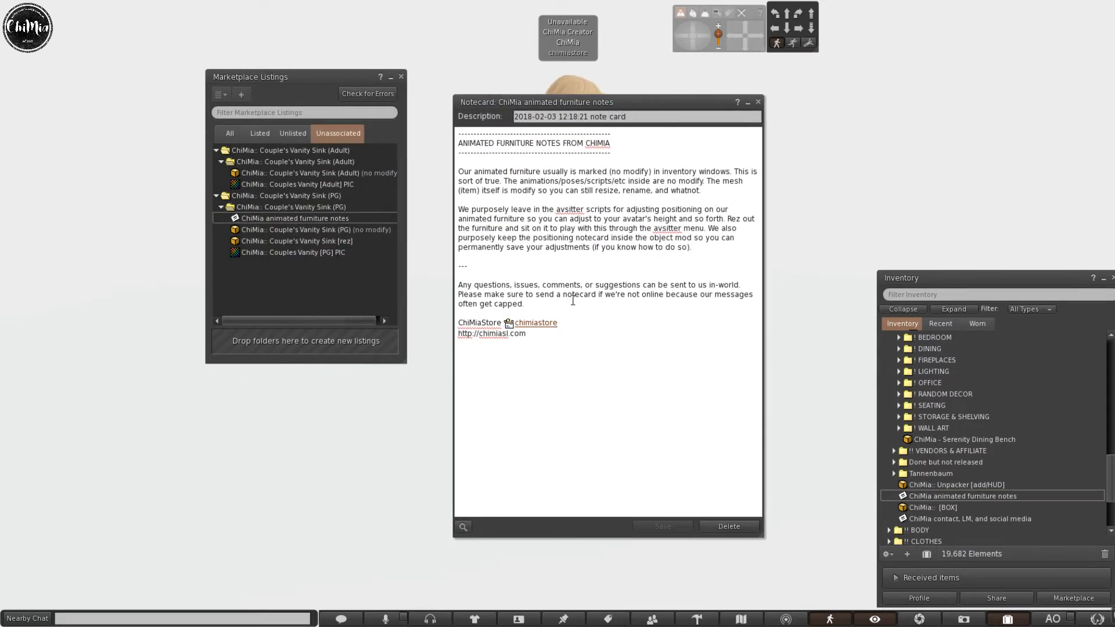
left_click(759, 106)
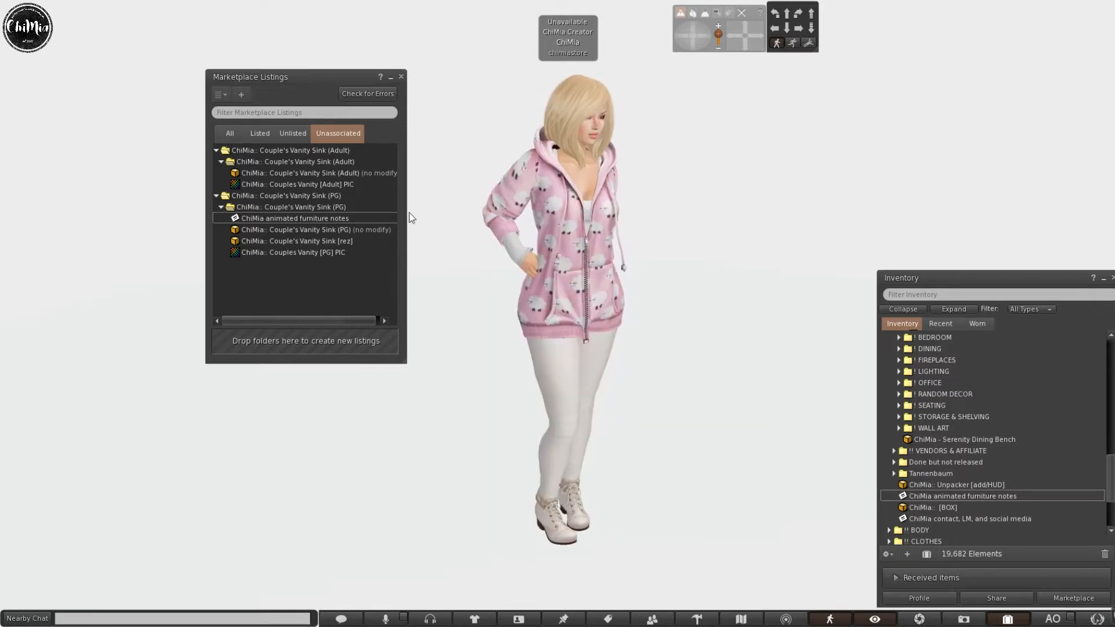
Paste the contact, LM, and social media notecard into the PG and Adult folders, then review it.
left_click(287, 162)
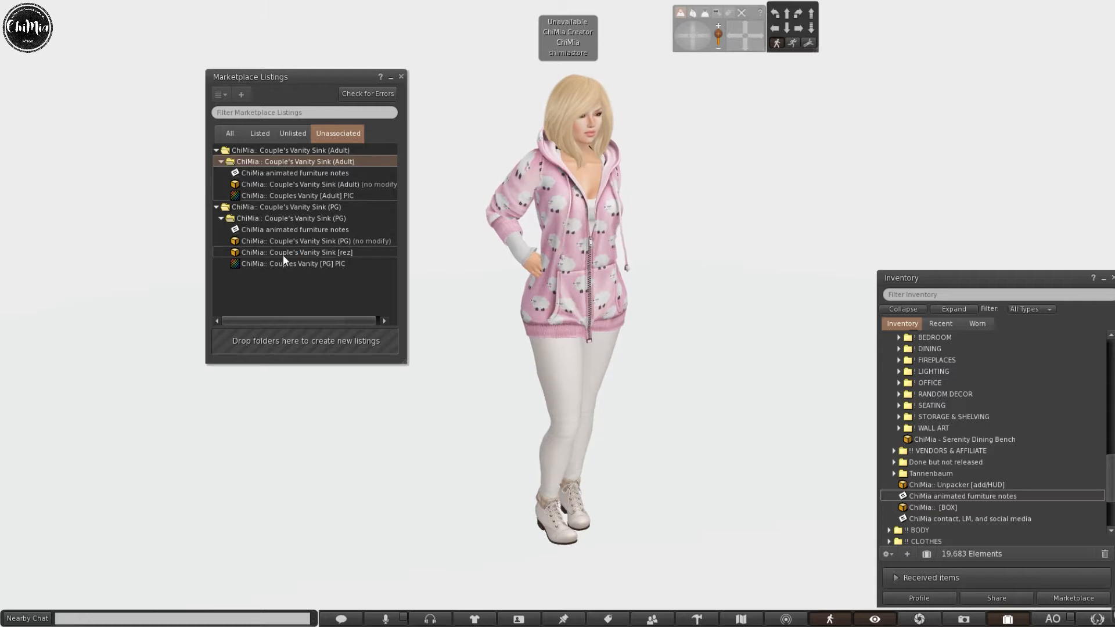
left_click(997, 520)
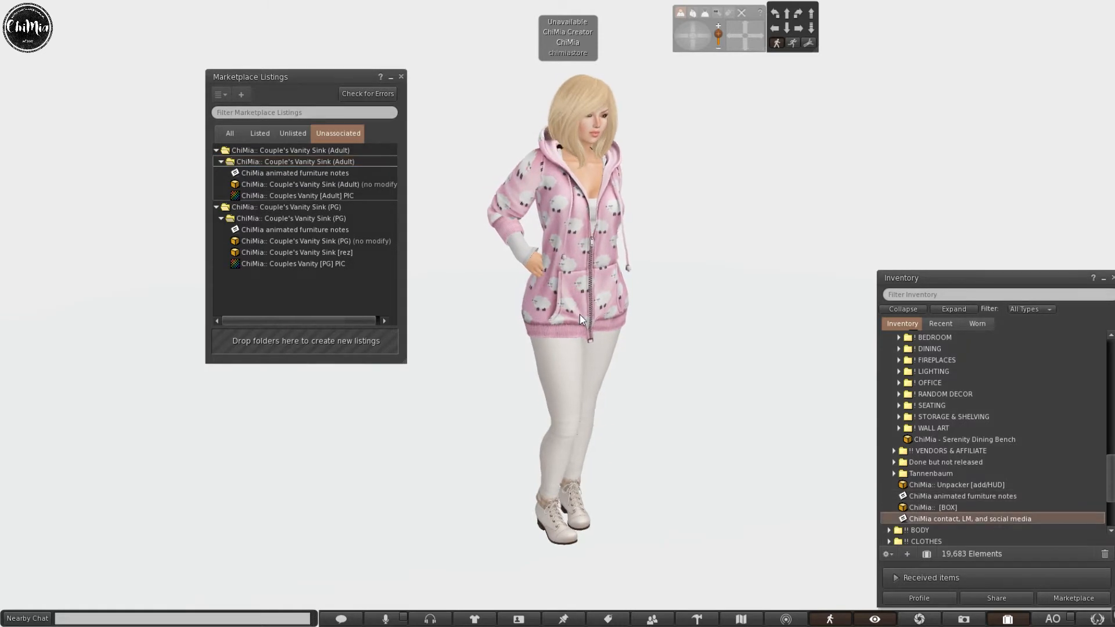
left_click(267, 218)
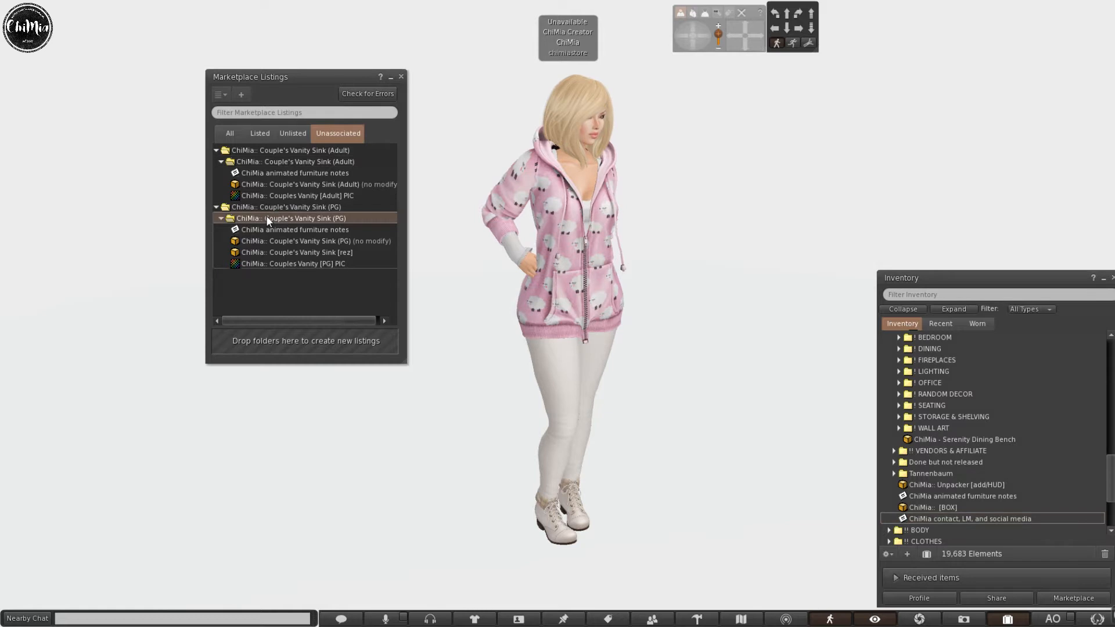
key("ctrl+v")
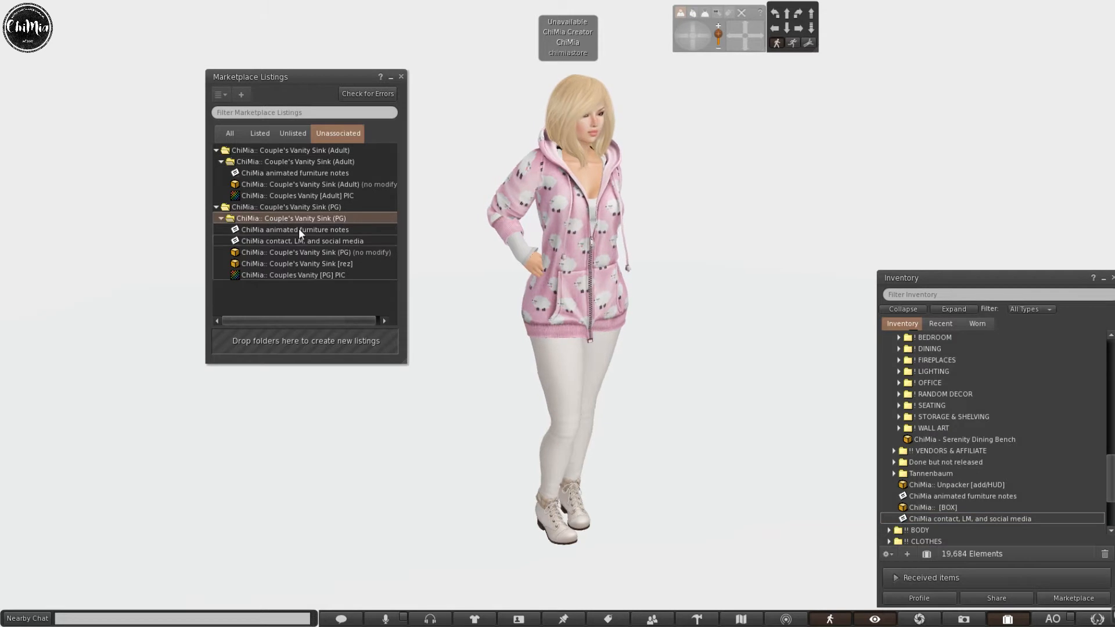
left_click(249, 160)
key("ctrl+v")
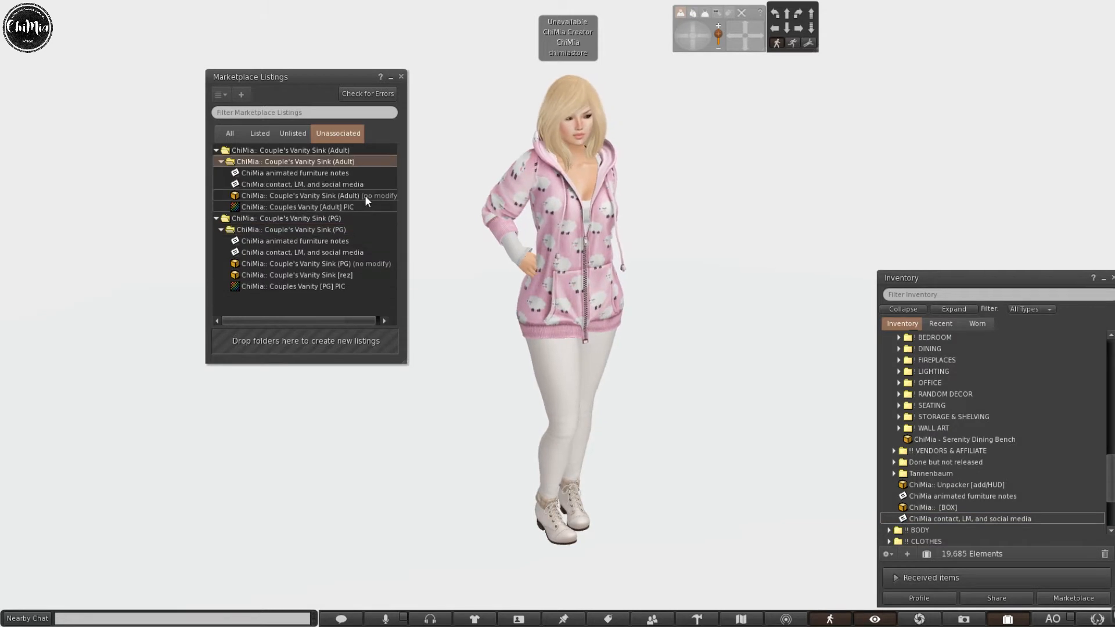
double_click(971, 517)
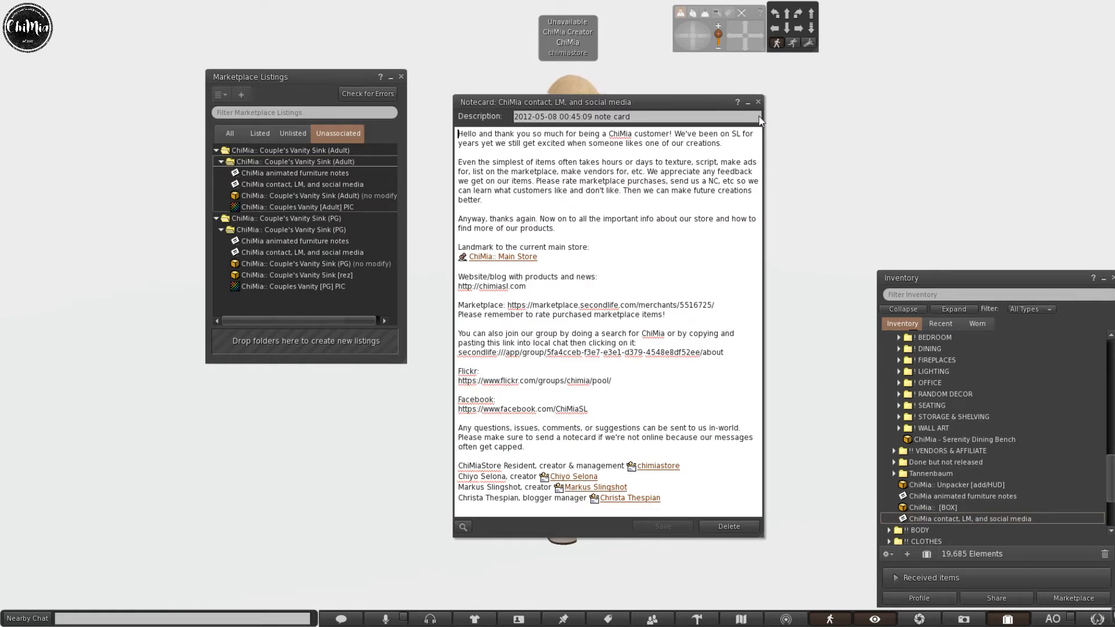
left_click(758, 102)
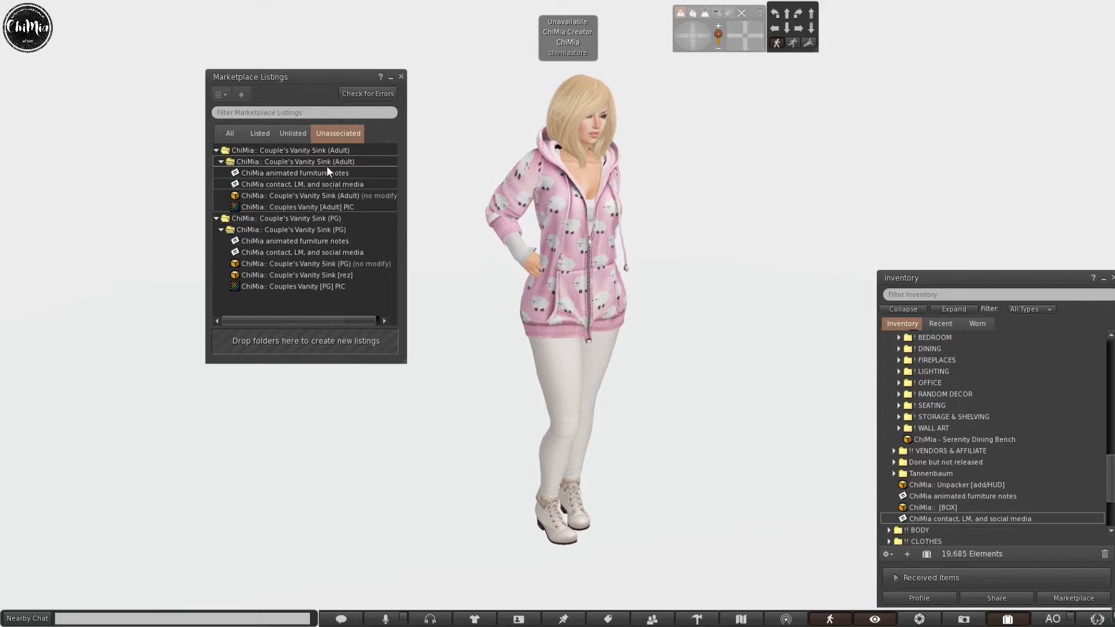
Create listings from the Adult and PG Couple's Vanity Sink folders and minimize the Marketplace Listings panel.
left_click(328, 150)
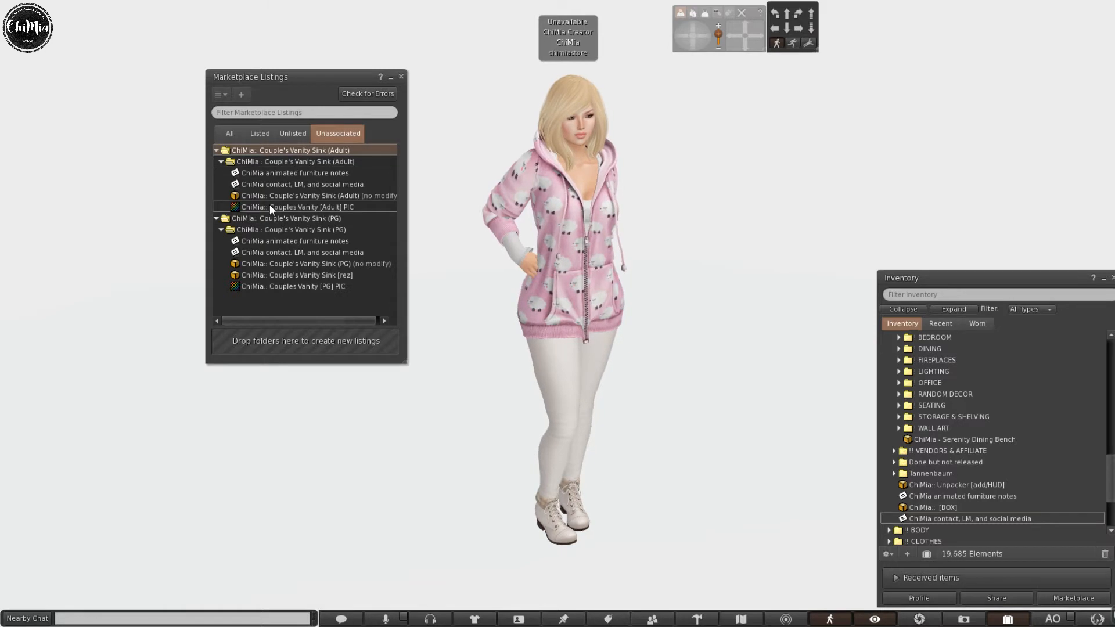
right_click(293, 152)
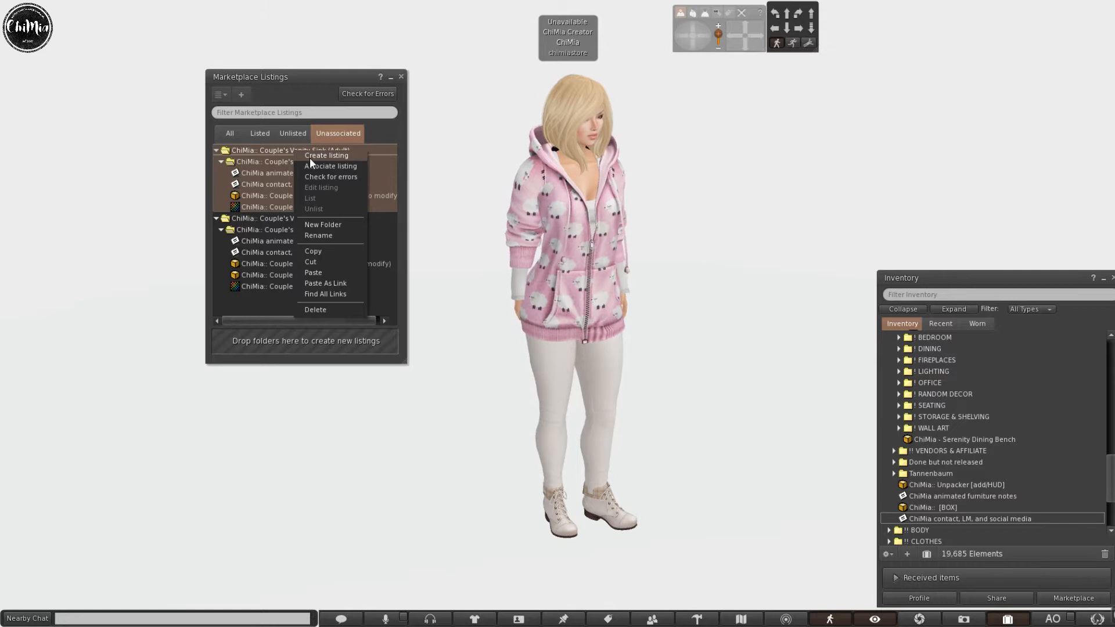
left_click(309, 157)
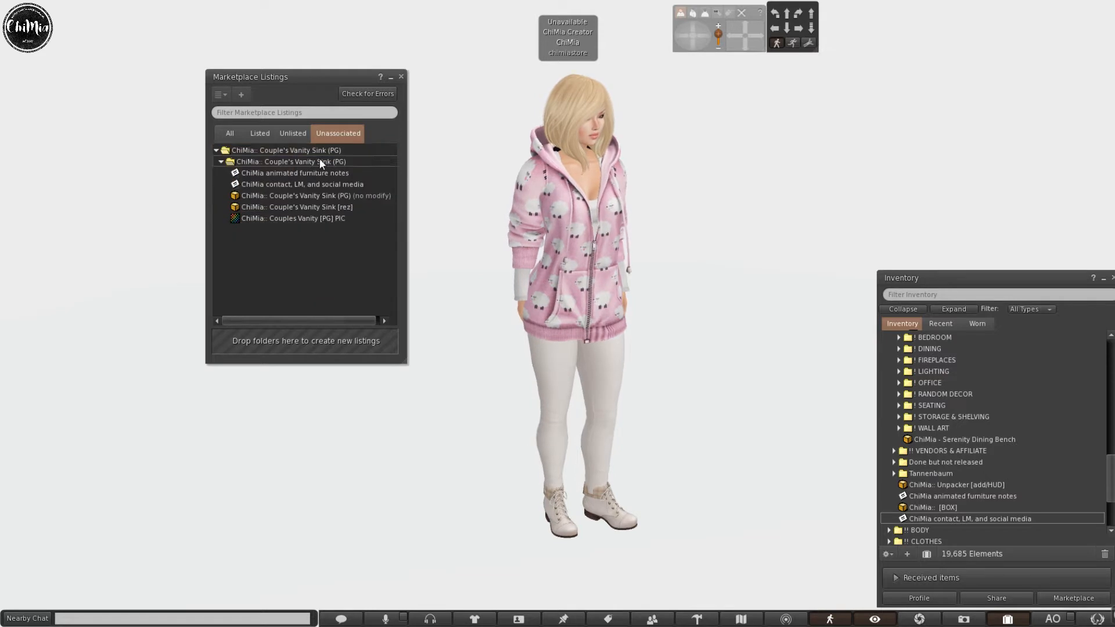
right_click(276, 151)
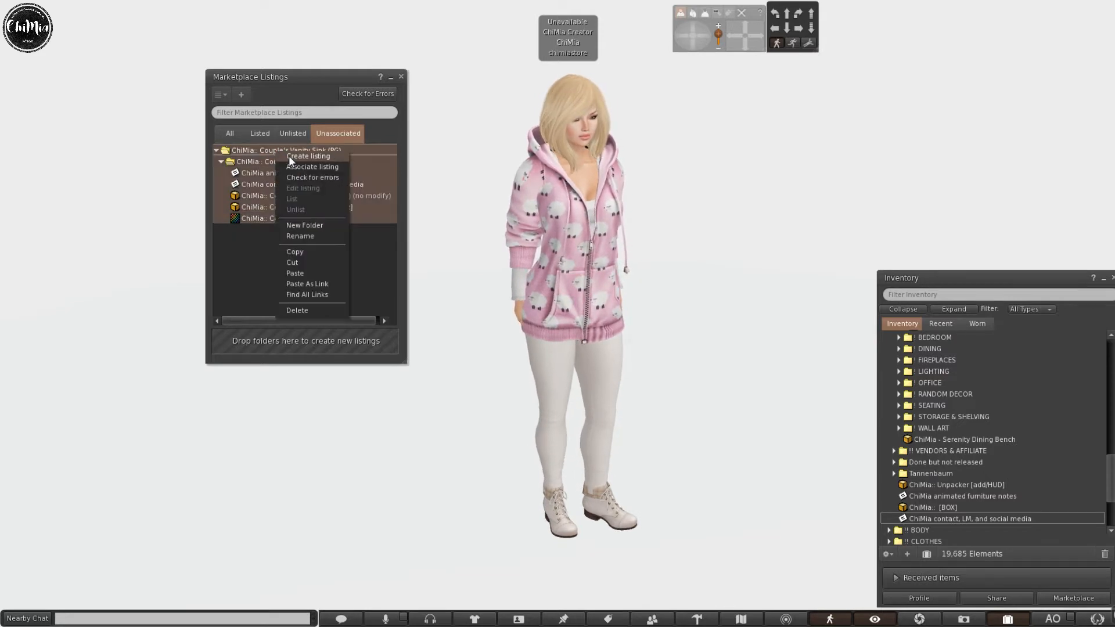
left_click(289, 157)
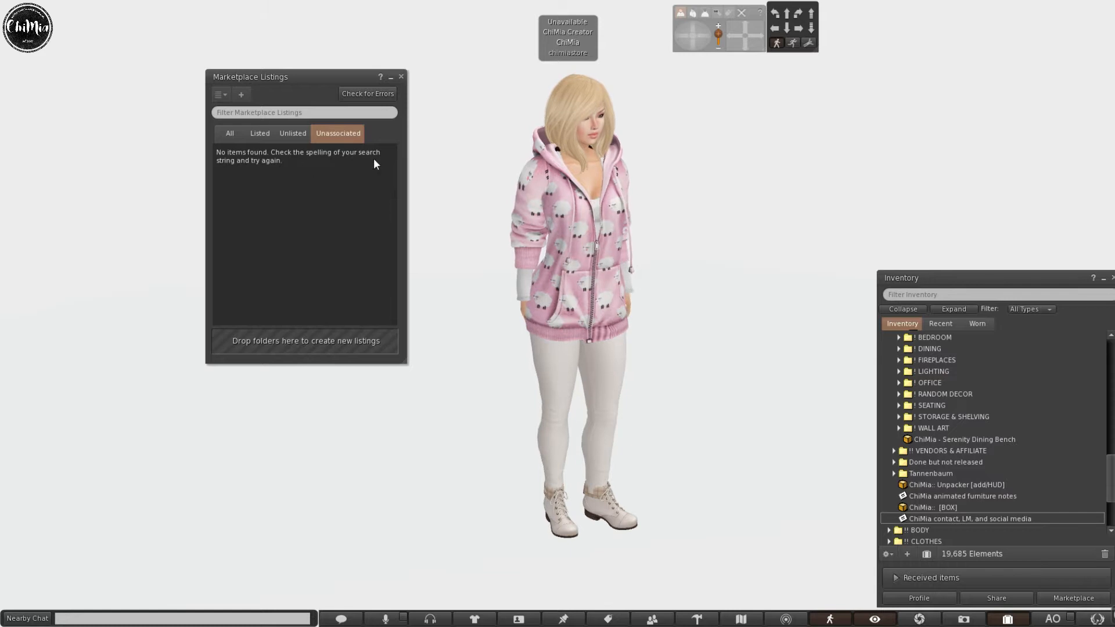
left_click(391, 78)
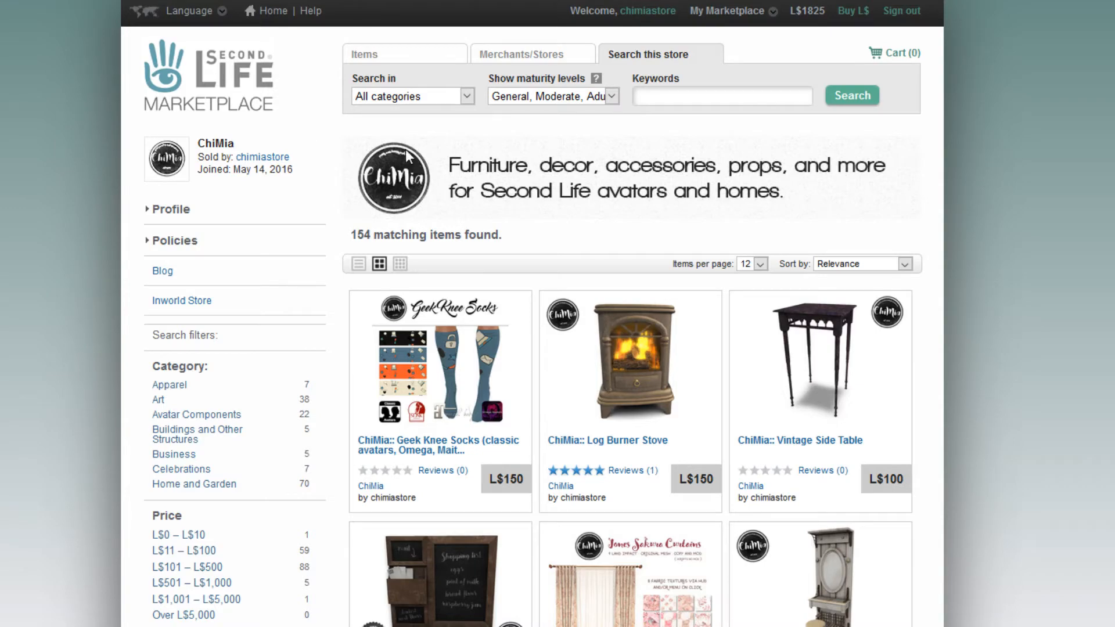
scroll(41, 174, "down", 3)
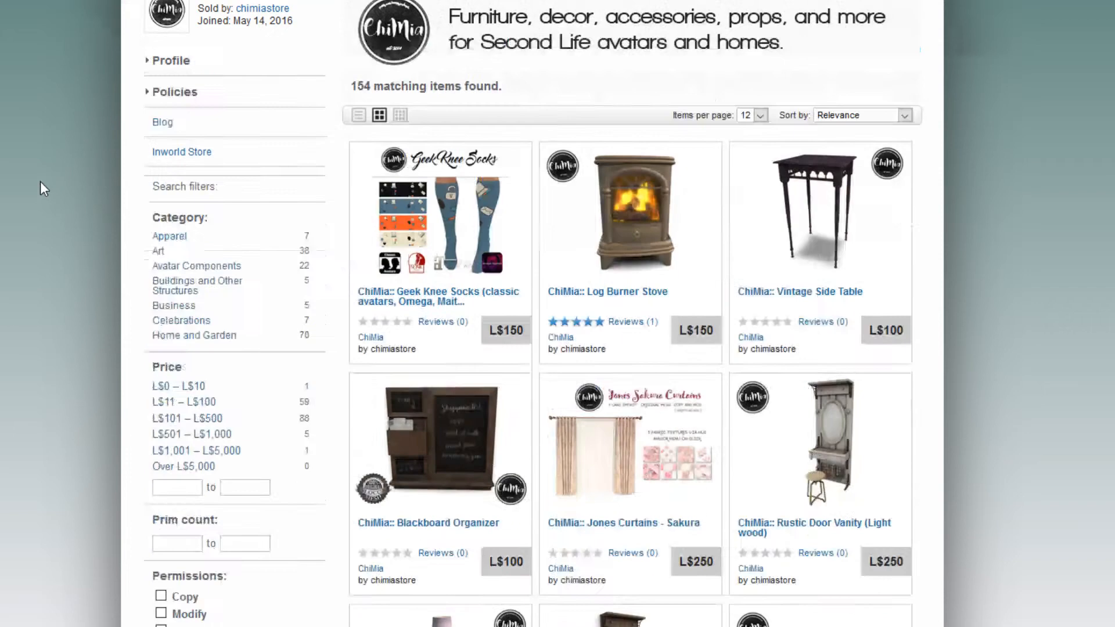
scroll(19, 150, "up", 3)
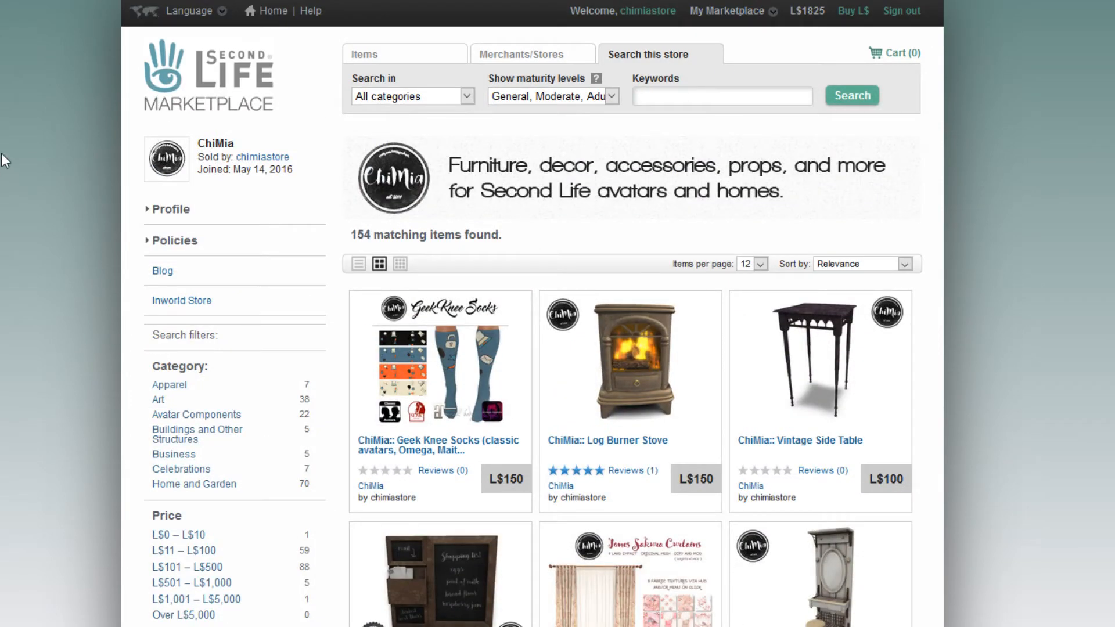
scroll(719, 191, "down", 1)
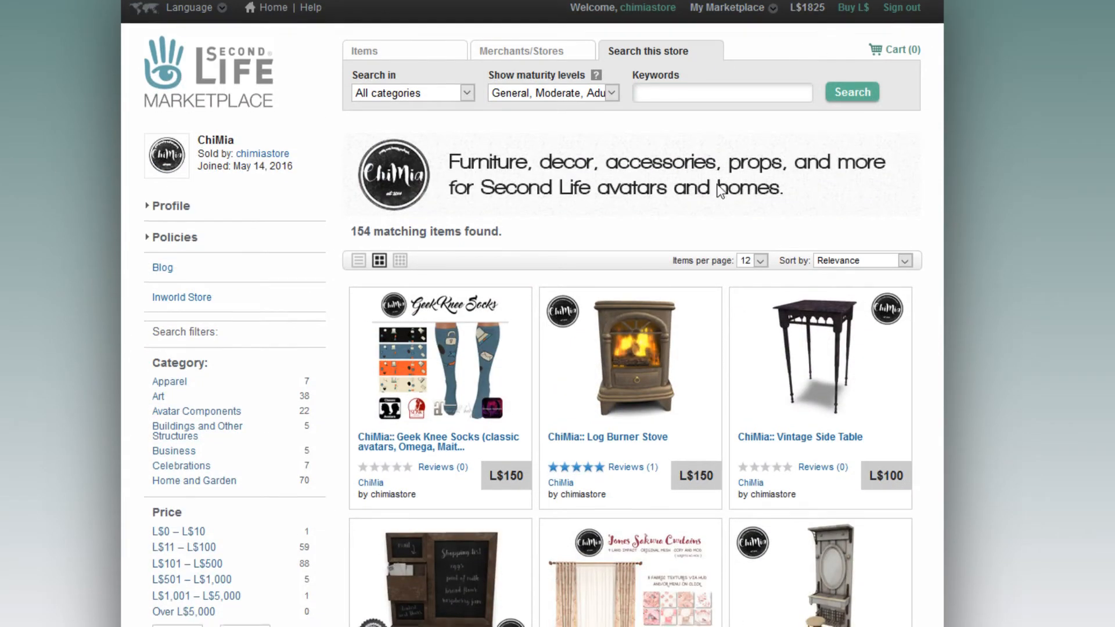
scroll(720, 190, "down", 5)
scroll(718, 178, "down", 8)
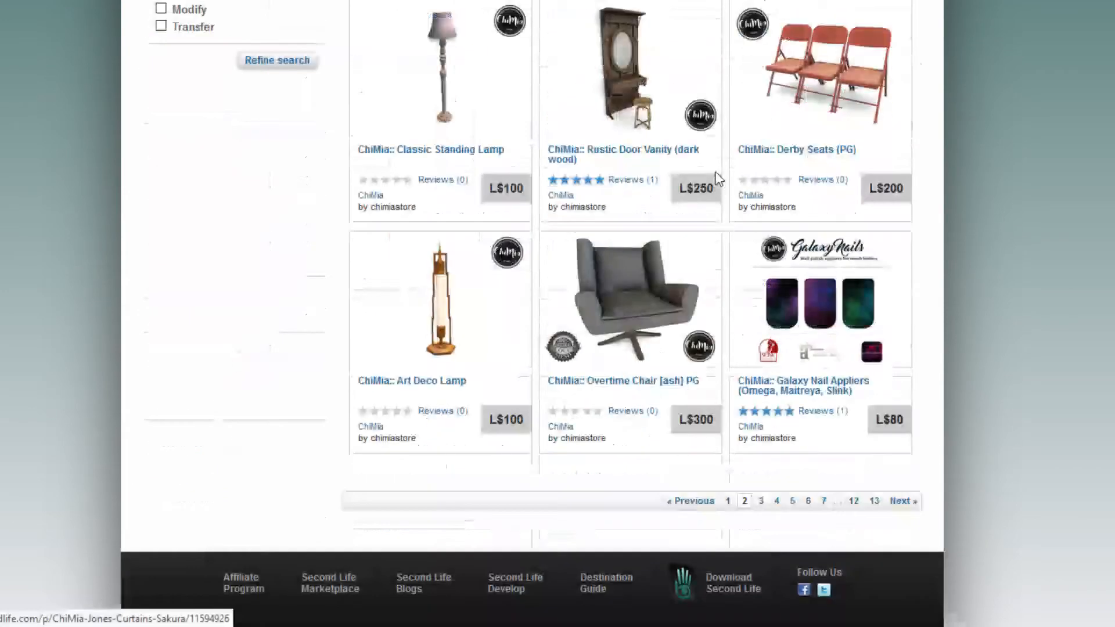
scroll(718, 178, "up", 15)
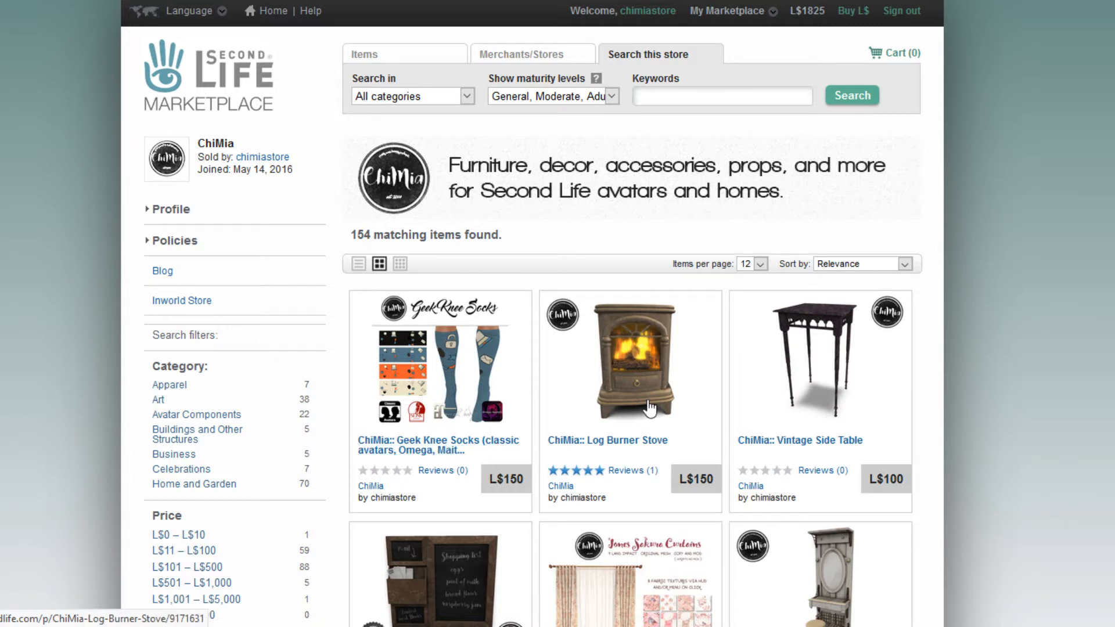
scroll(710, 393, "down", 3)
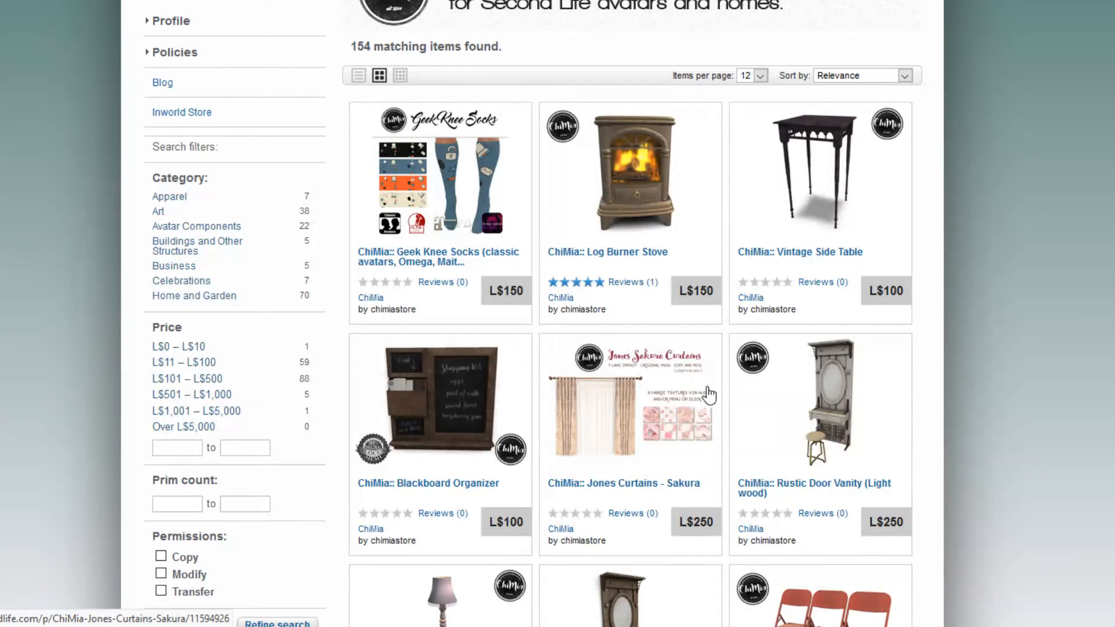
scroll(709, 393, "up", 3)
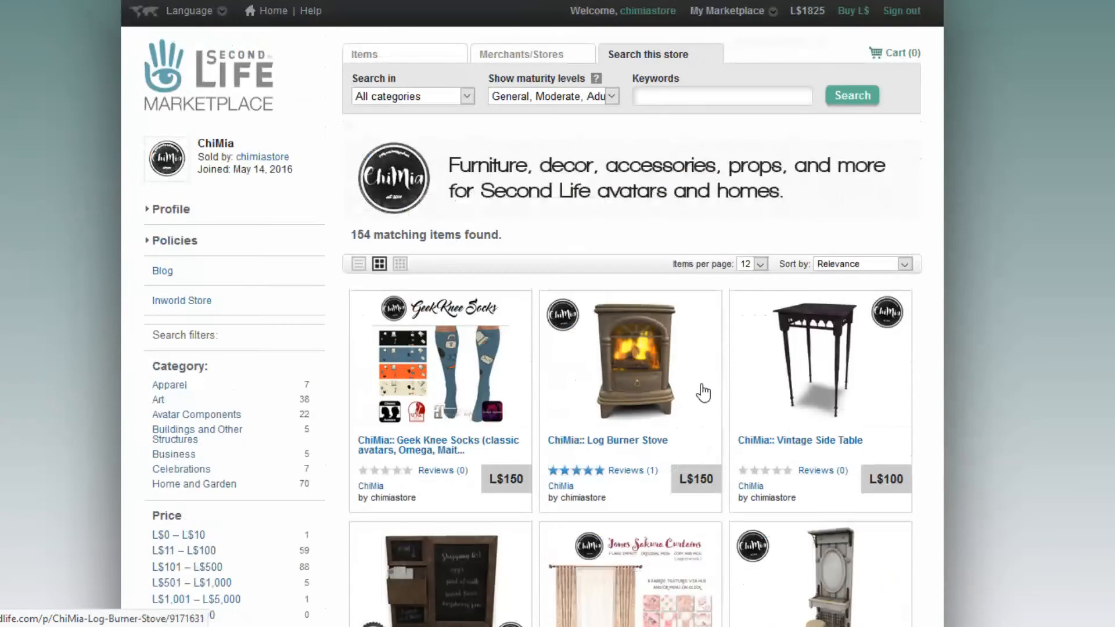
Go to Merchant home > Manage listings and clear the 'oct' search to show all unlisted items.
left_click(772, 12)
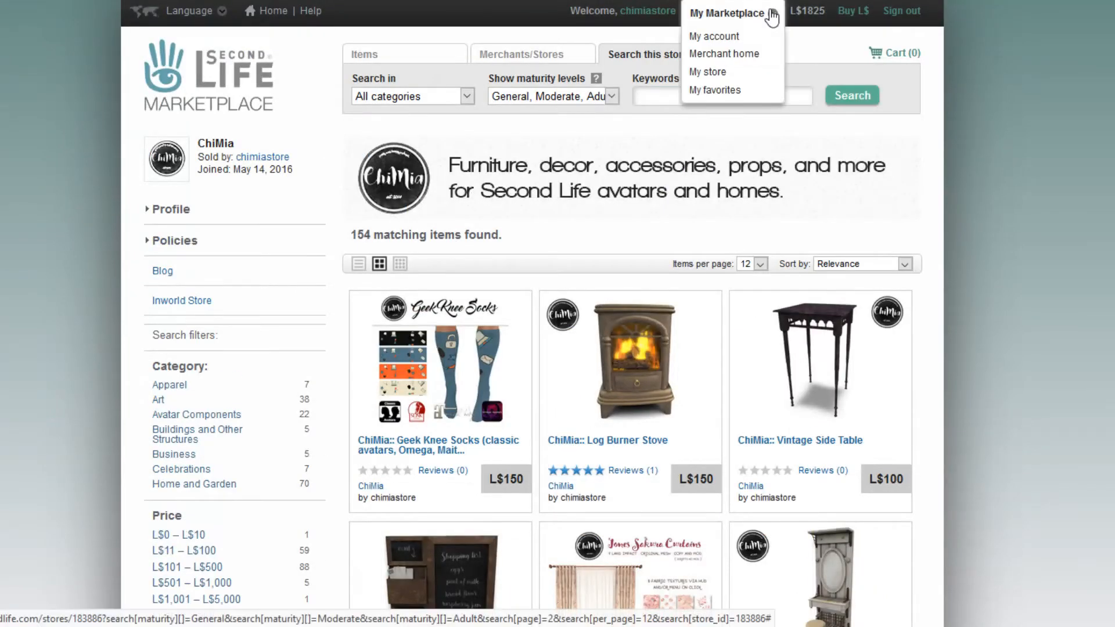
left_click(741, 54)
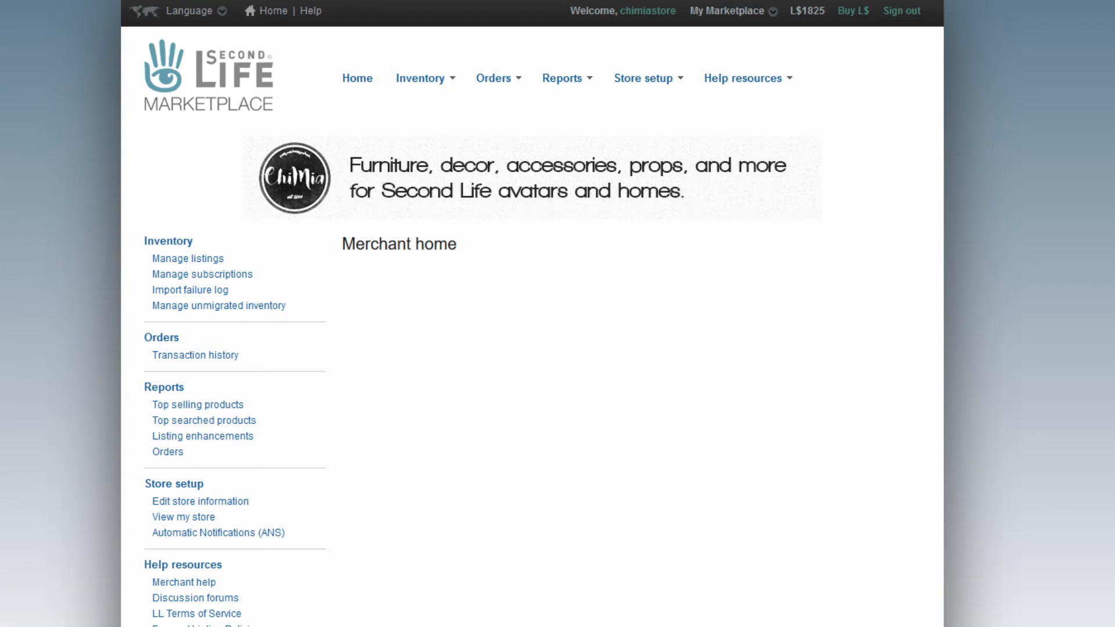
left_click(198, 264)
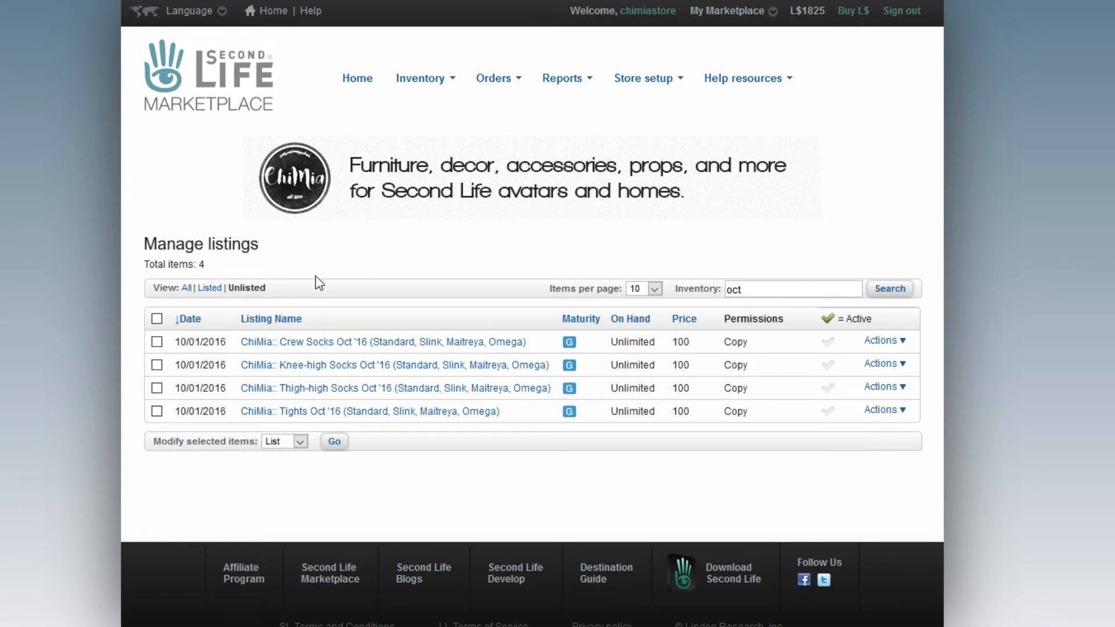
left_click_drag(820, 283, 655, 289)
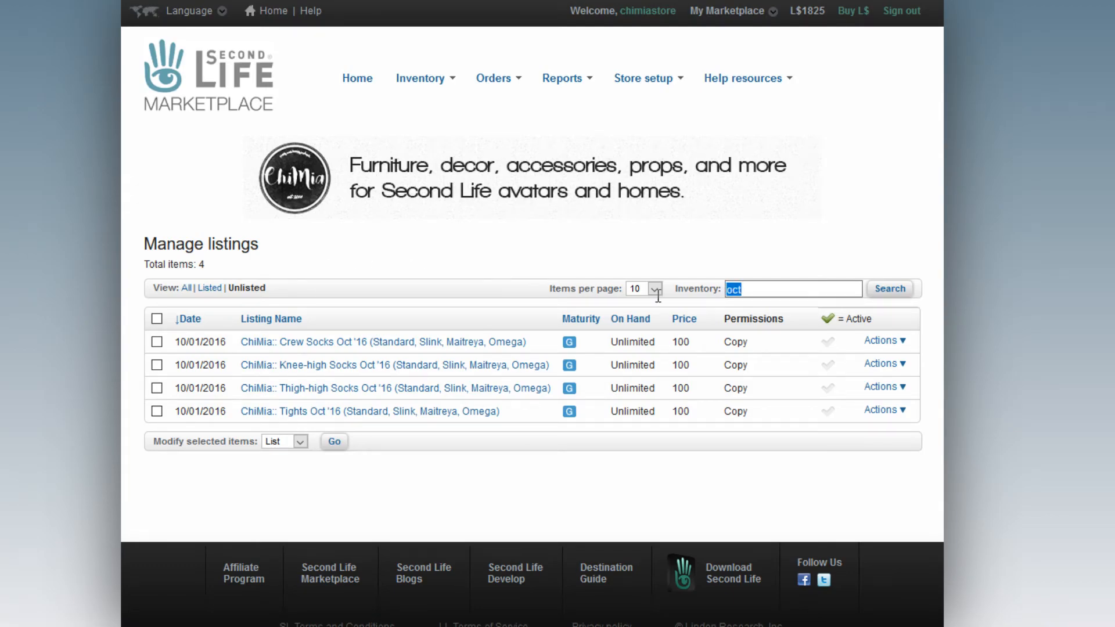
key("BackSpace")
left_click(876, 286)
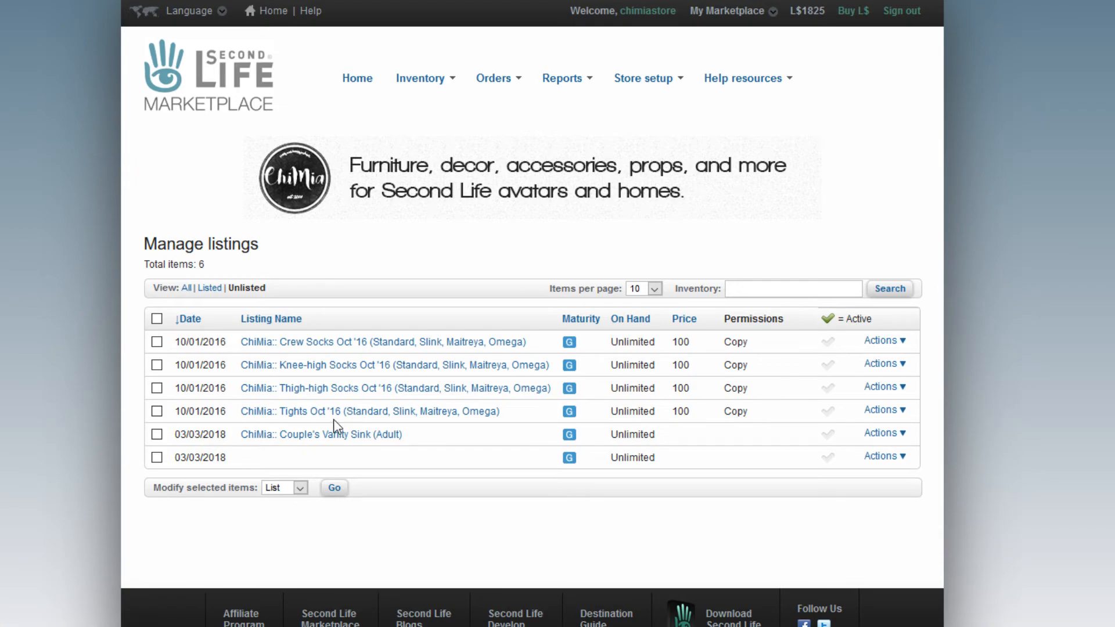
Tick both 03/03/2018 vanity sink listings and choose Edit for the selected items.
left_click(157, 435)
left_click(157, 458)
key("Down")
left_click(335, 491)
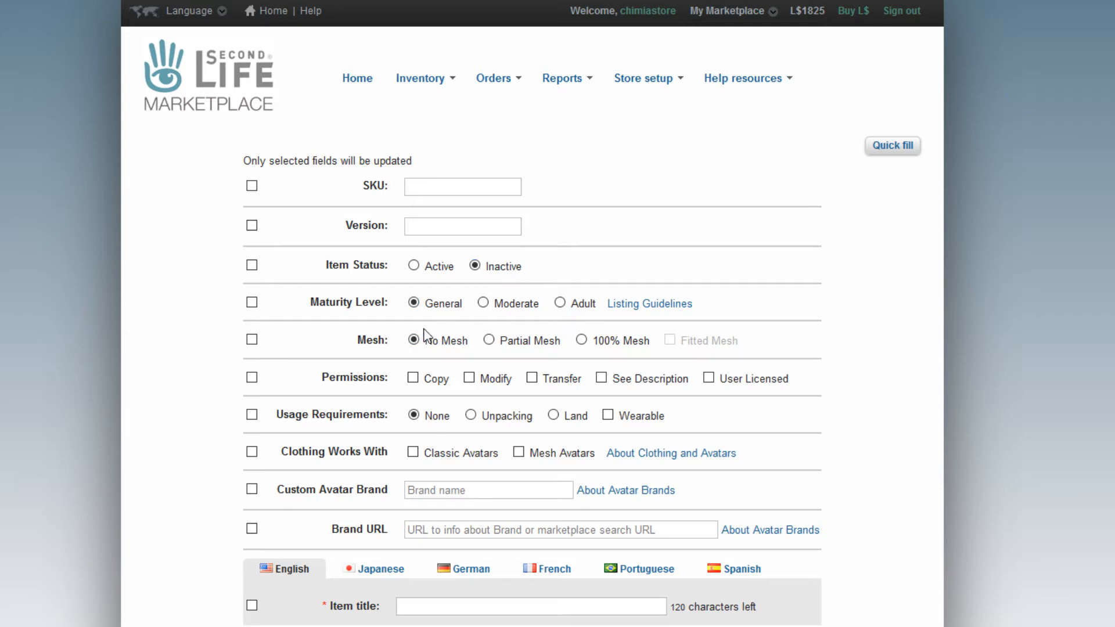
left_click(581, 340)
scroll(64, 328, "down", 3)
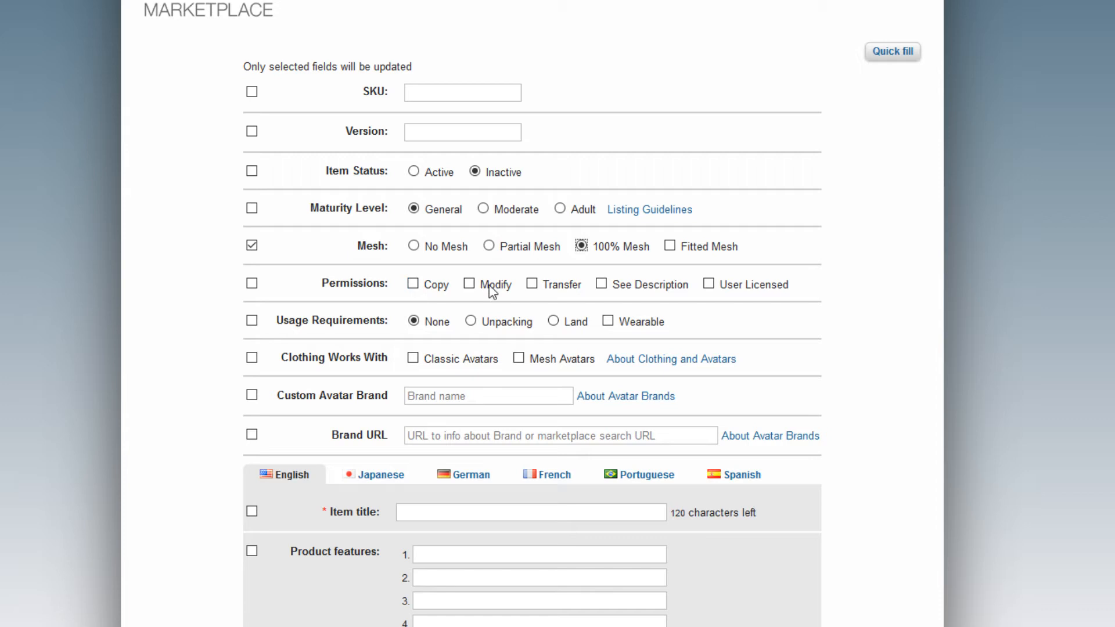
left_click(470, 286)
left_click(413, 284)
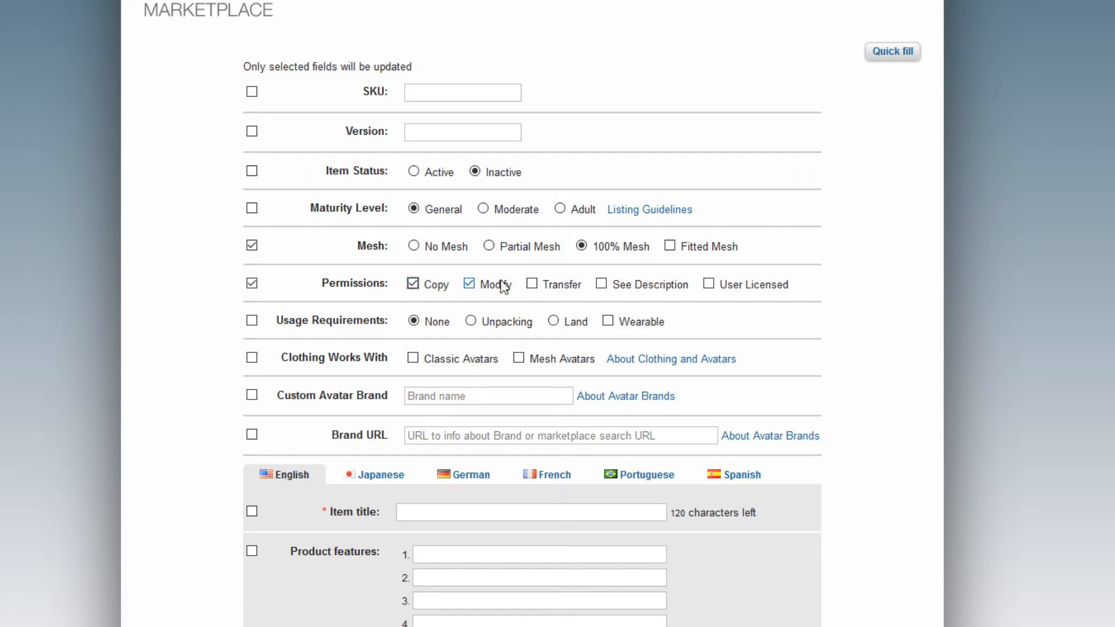
left_click(601, 284)
scroll(45, 319, "down", 2)
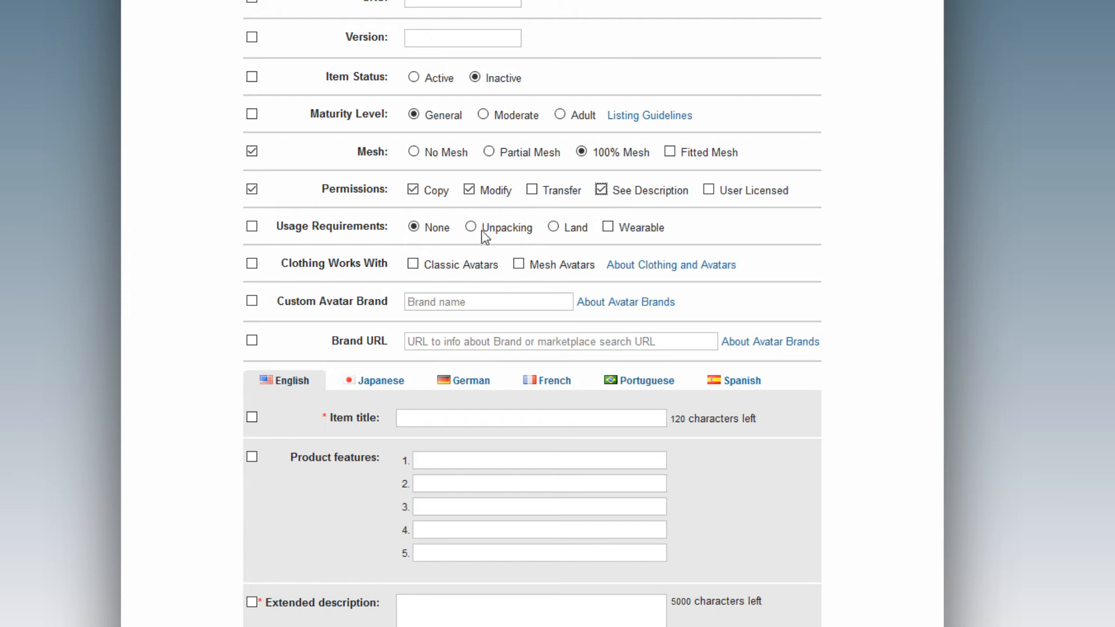
left_click(552, 227)
scroll(130, 240, "down", 3)
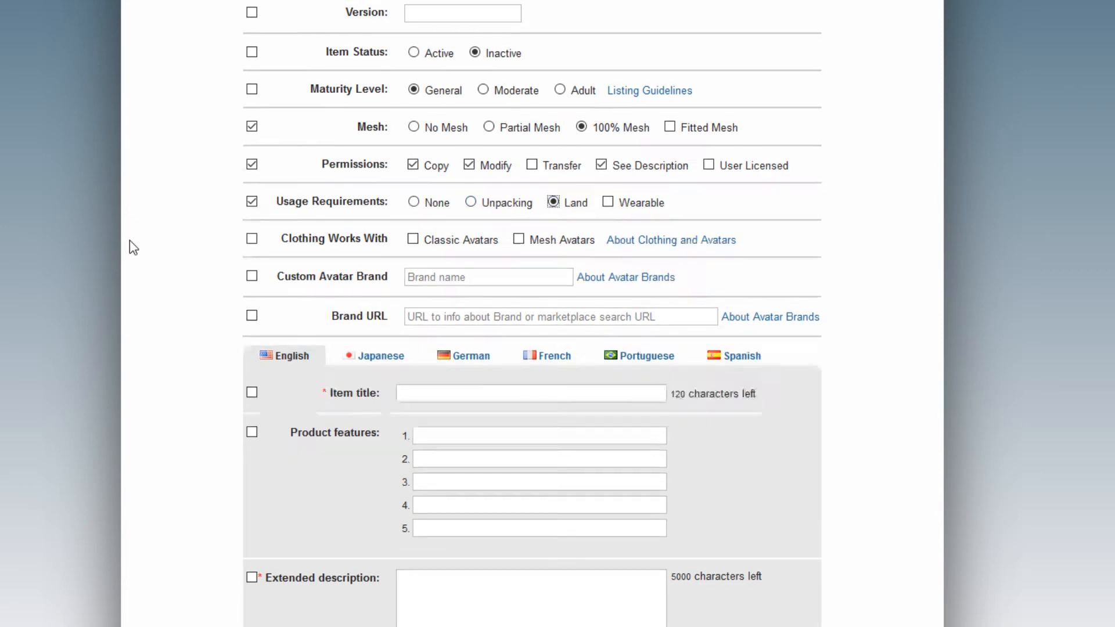
scroll(130, 240, "down", 3)
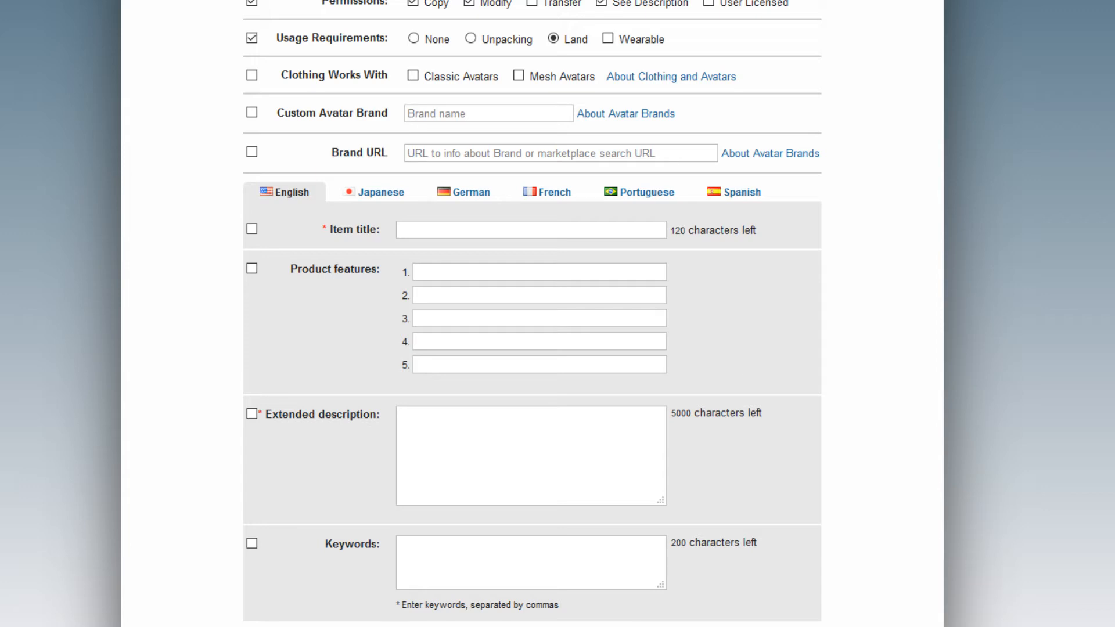
scroll(532, 313, "down", 3)
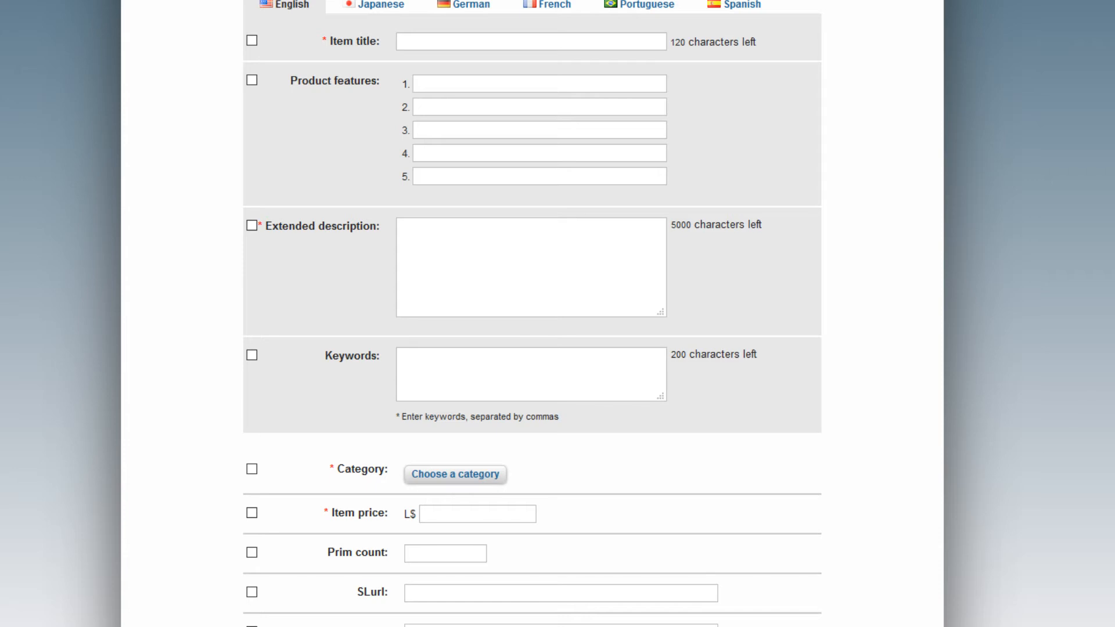
scroll(531, 313, "down", 3)
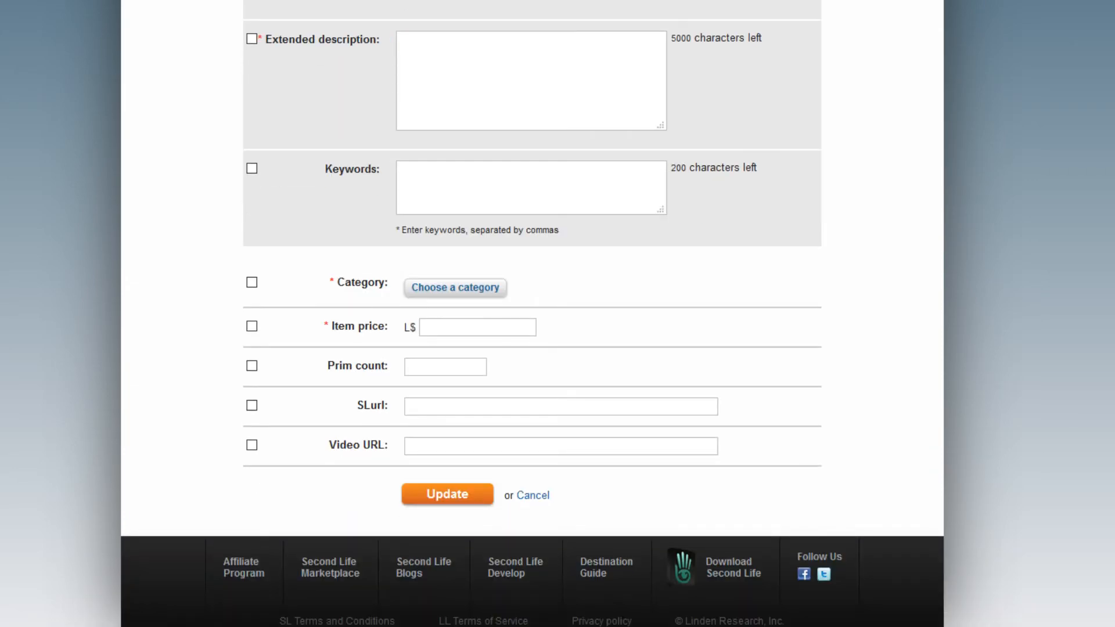
Fill the SLurl field with the autocompleted maps.secondlife.com location link.
left_click(460, 411)
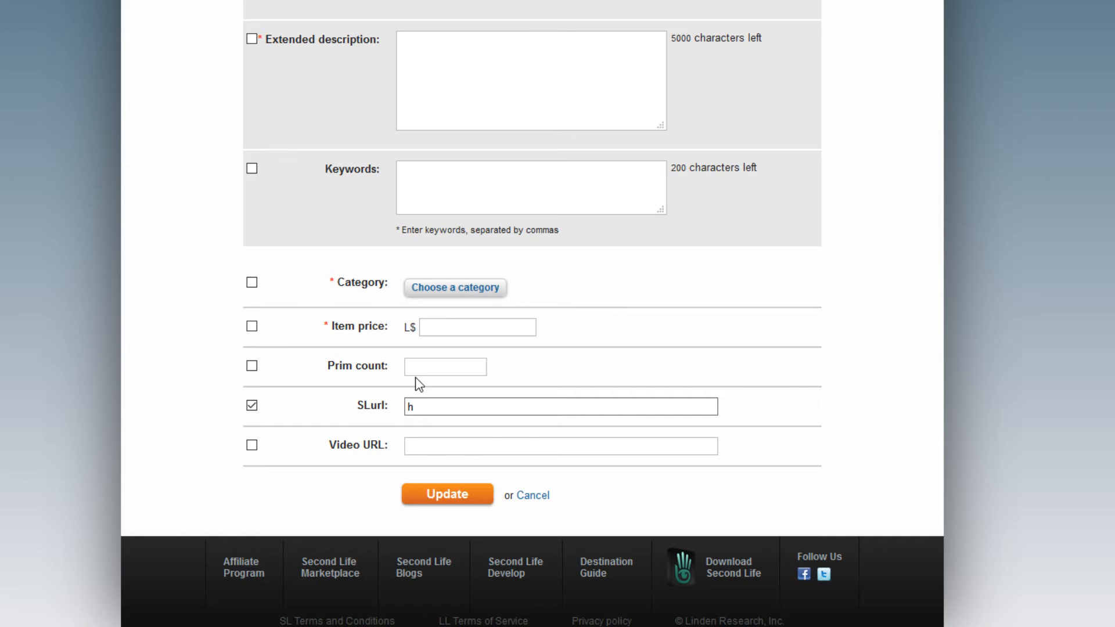
type("h")
key("Down")
key("Tab")
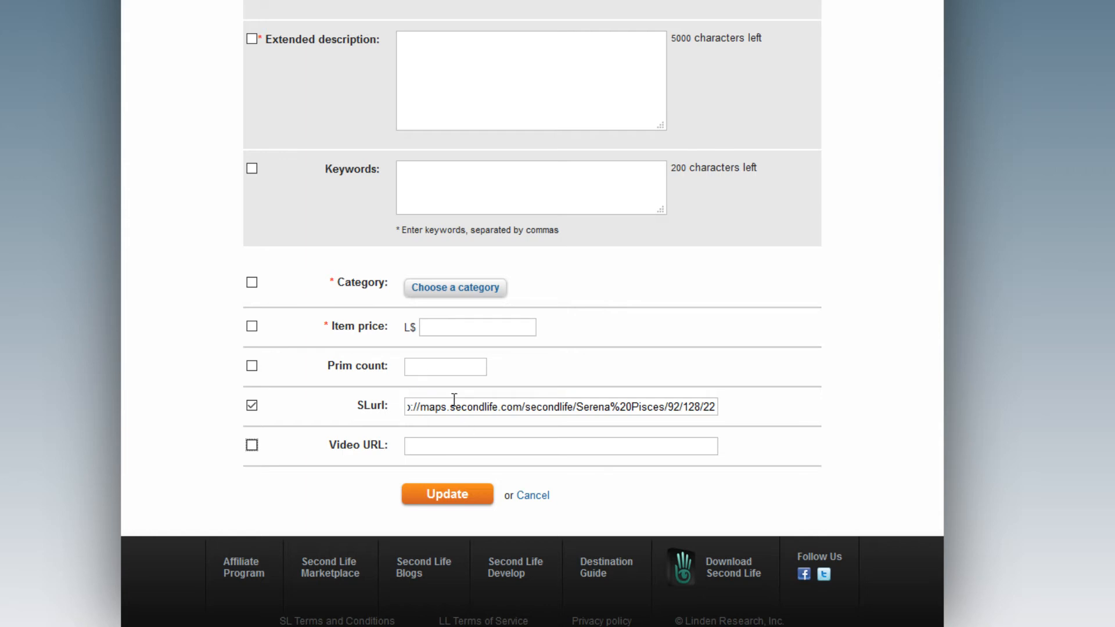
left_click_drag(454, 400, 900, 410)
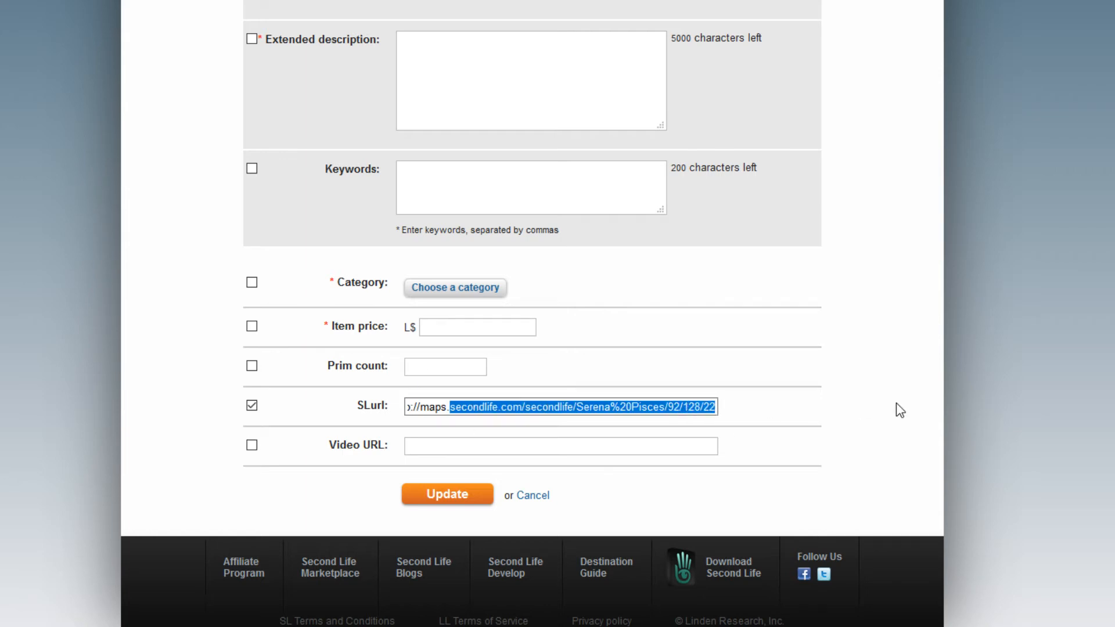
left_click(922, 404)
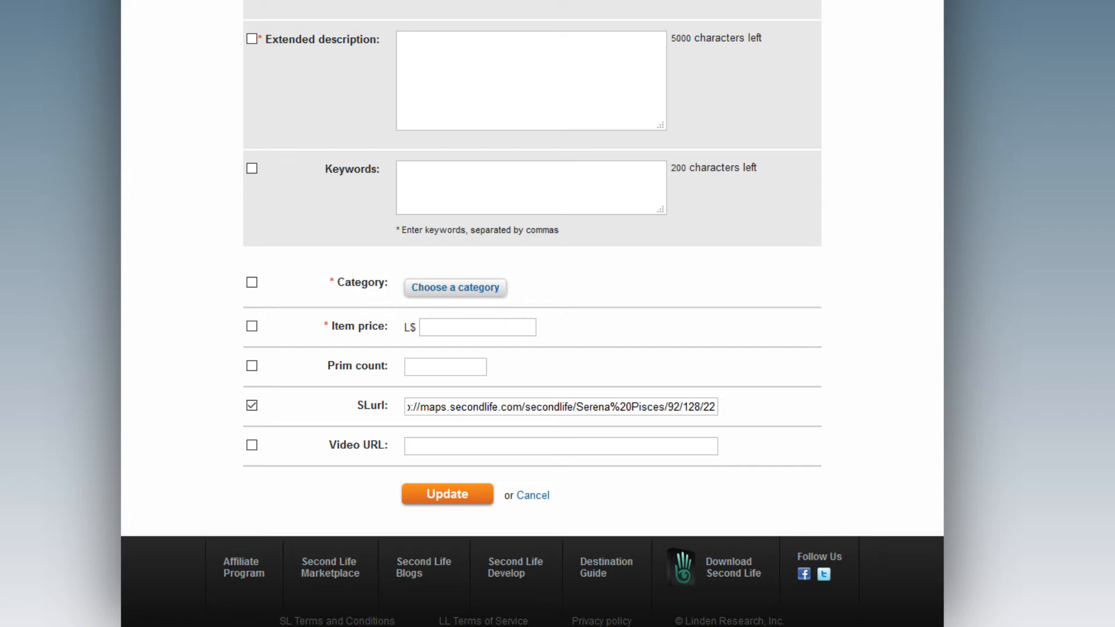
scroll(443, 513, "up", 10)
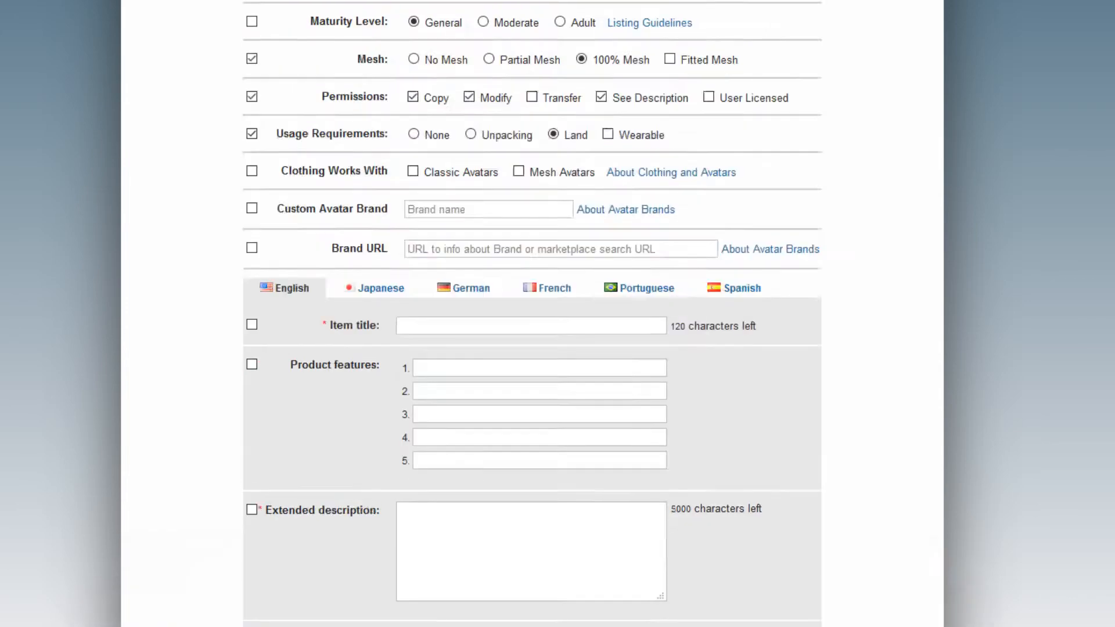
Enter the item title 'ChiMia:: Couples Vanity Sink'.
left_click(443, 513)
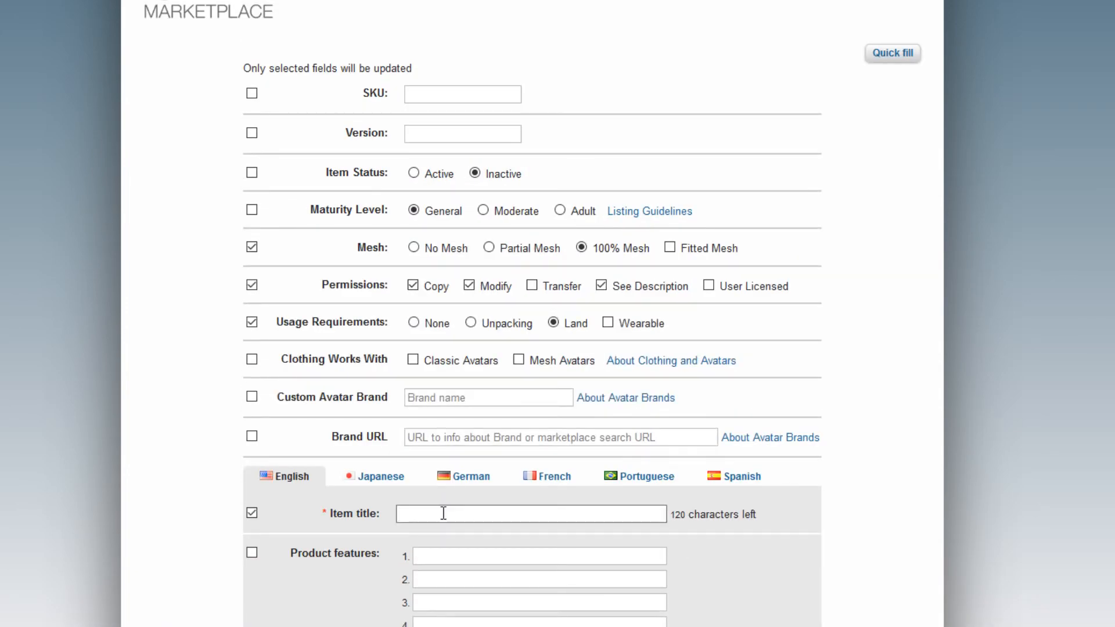
type("ChiMia:")
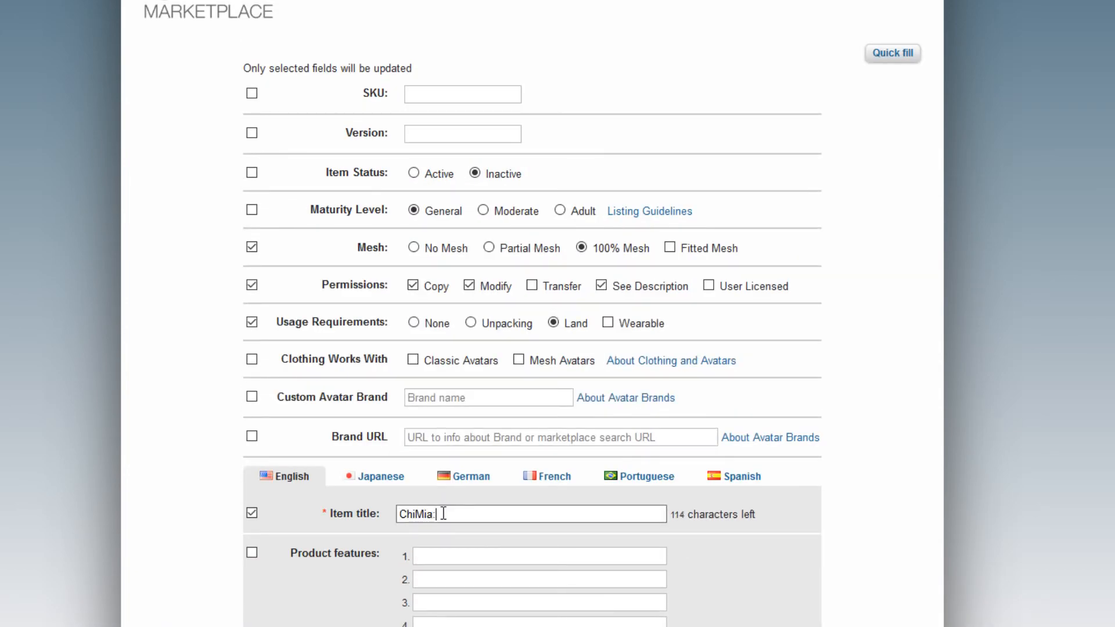
type(": Couple")
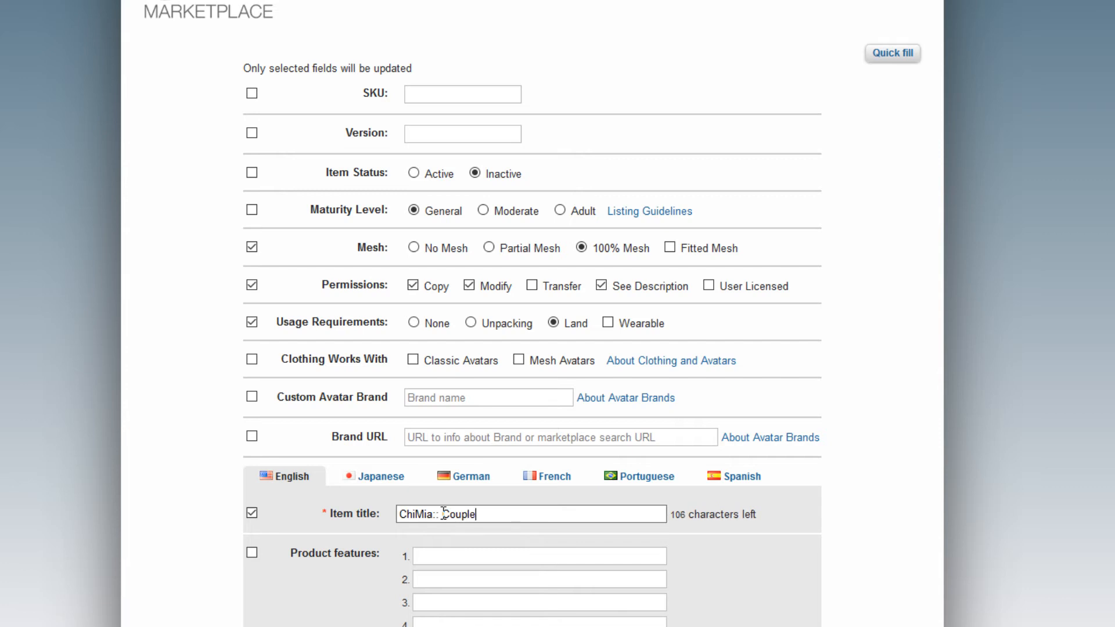
type("s Vanity ")
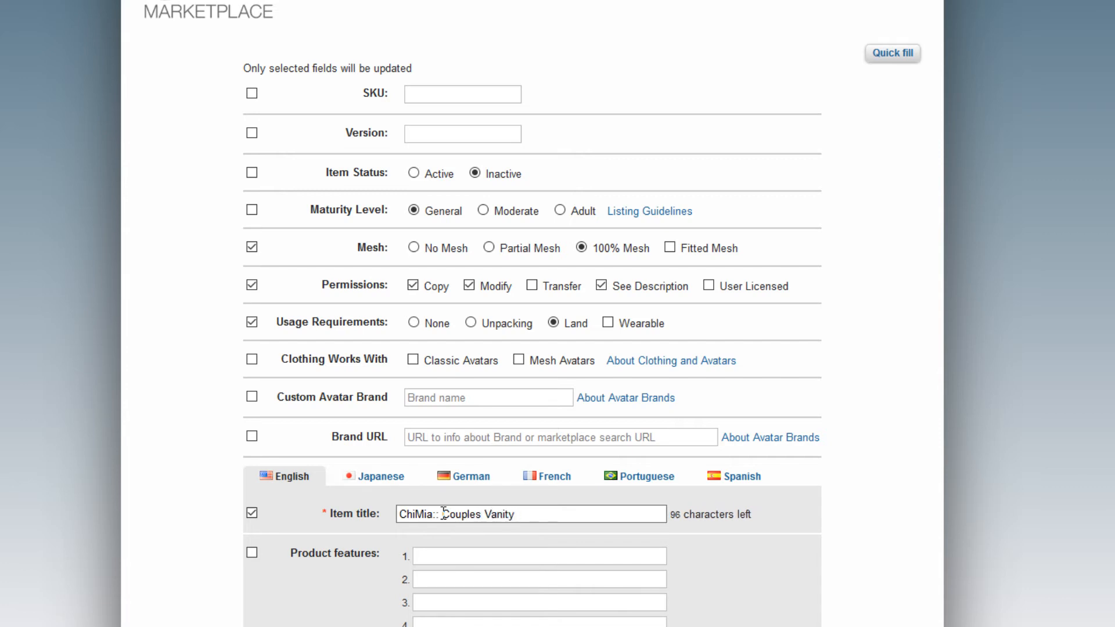
type("Sink")
scroll(91, 332, "down", 3)
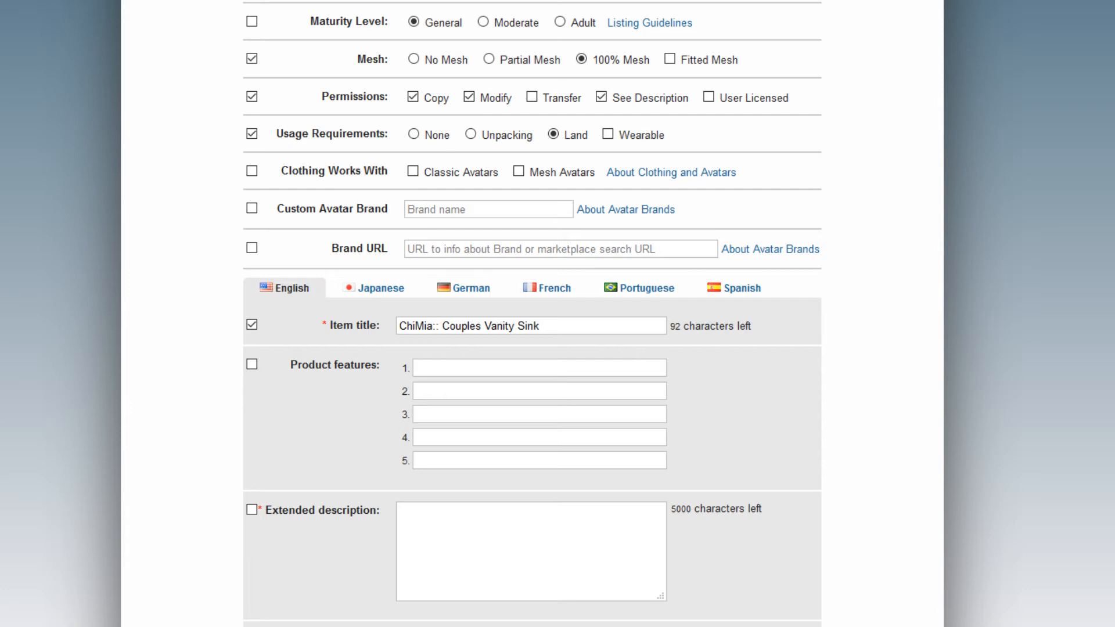
scroll(54, 487, "down", 3)
Paste the prepared product description into Extended description.
left_click(498, 366)
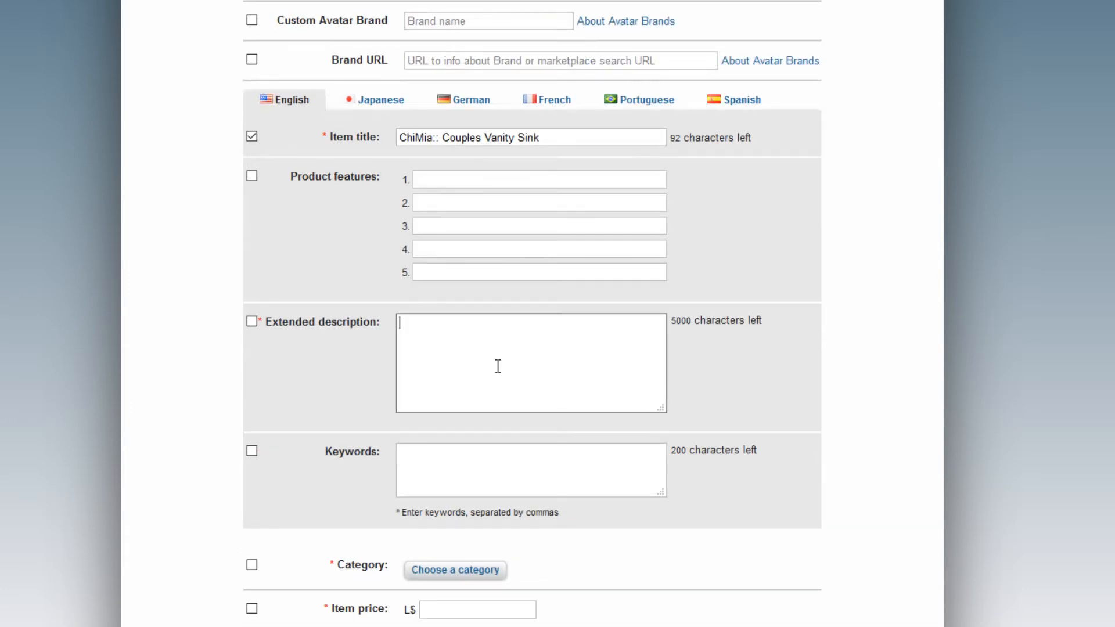
type("Couples Vanity Sink for bathrooms. The mesh is 5 land impact. Sits 1-2 people. 13 singles PG poses/animations. An additional 14 poses/animations for the adult version for sexy times. Copy and mod, but scripts/poses/etc in contents are no mod.")
scroll(535, 363, "up", 2)
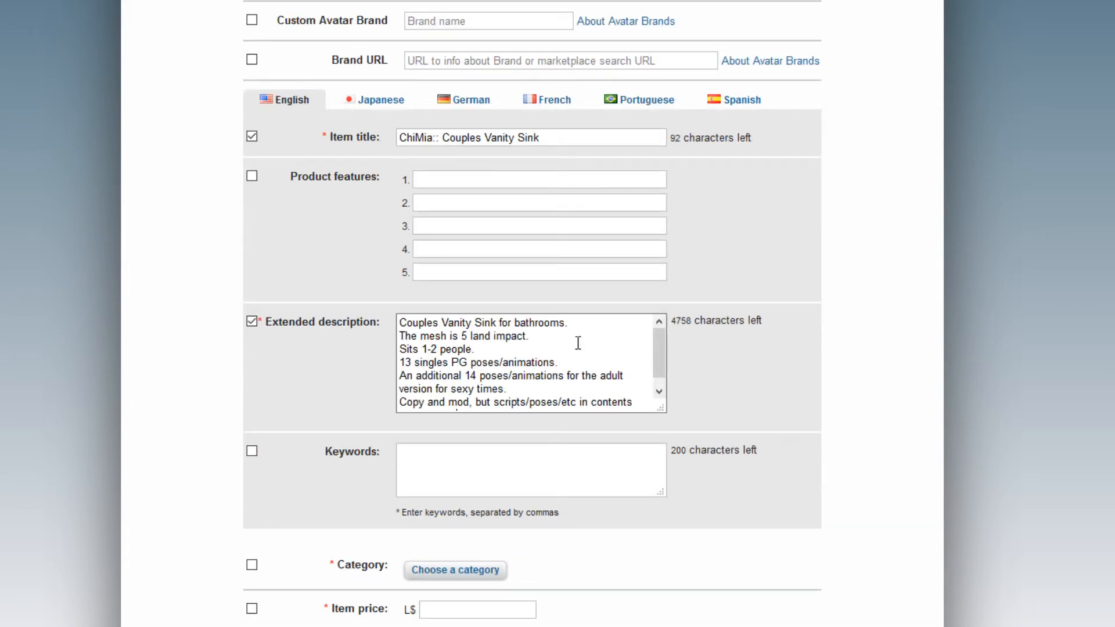
scroll(574, 332, "down", 1)
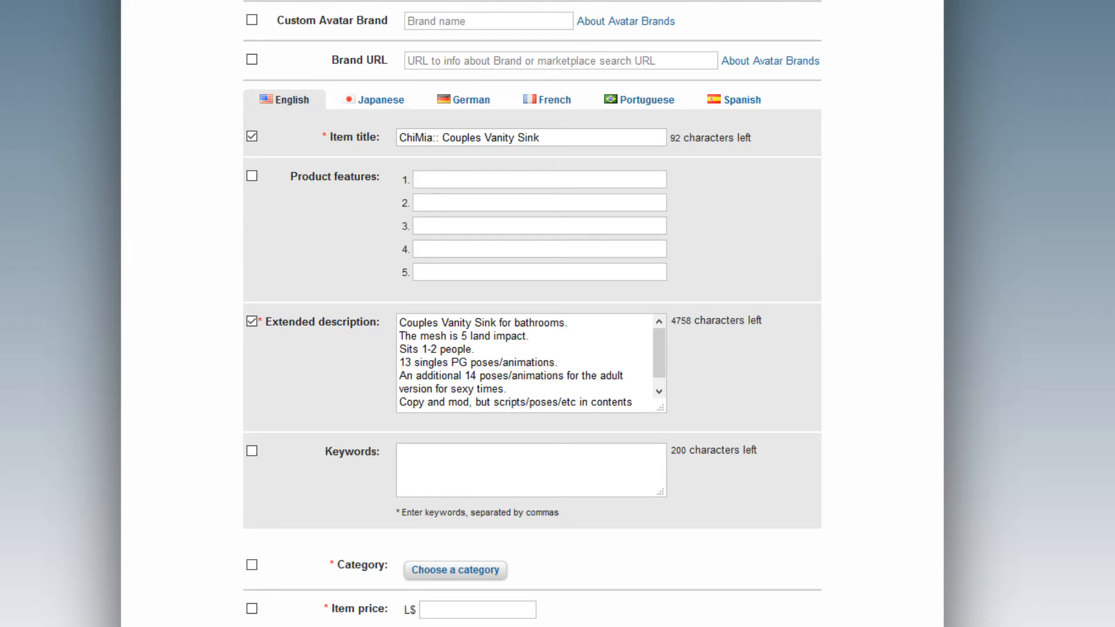
Paste the prepared comma-separated keyword list into Keywords.
left_click(502, 461)
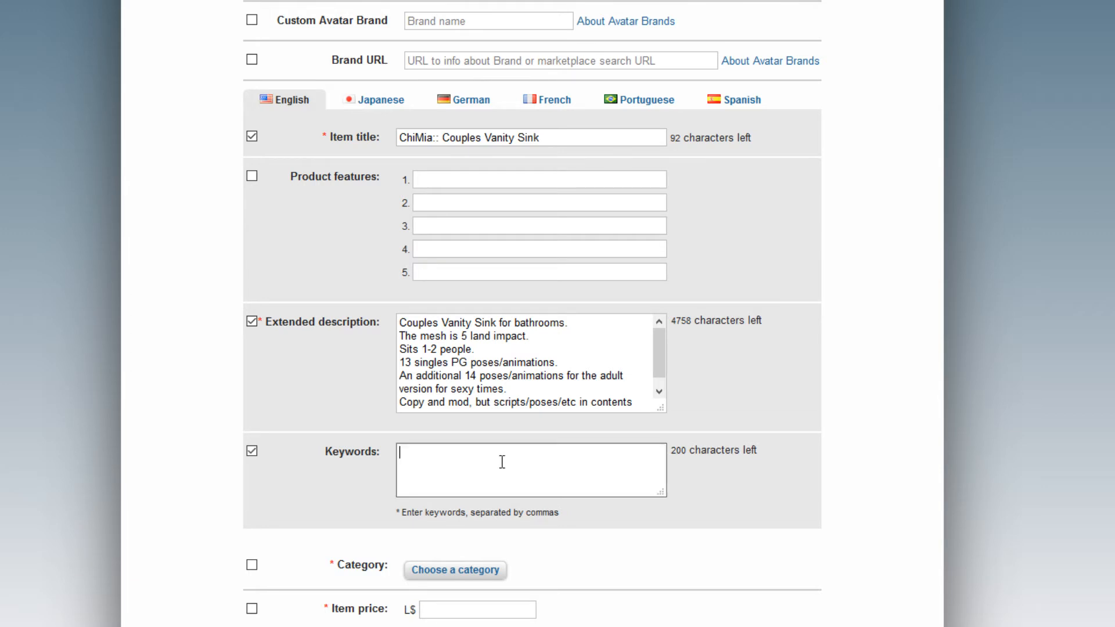
type("vanity, sink, bathroom, couple, PG, Adult, sex, X-rated, wood, mirror, mesh, original mesh, SLOCCA, ChiMia")
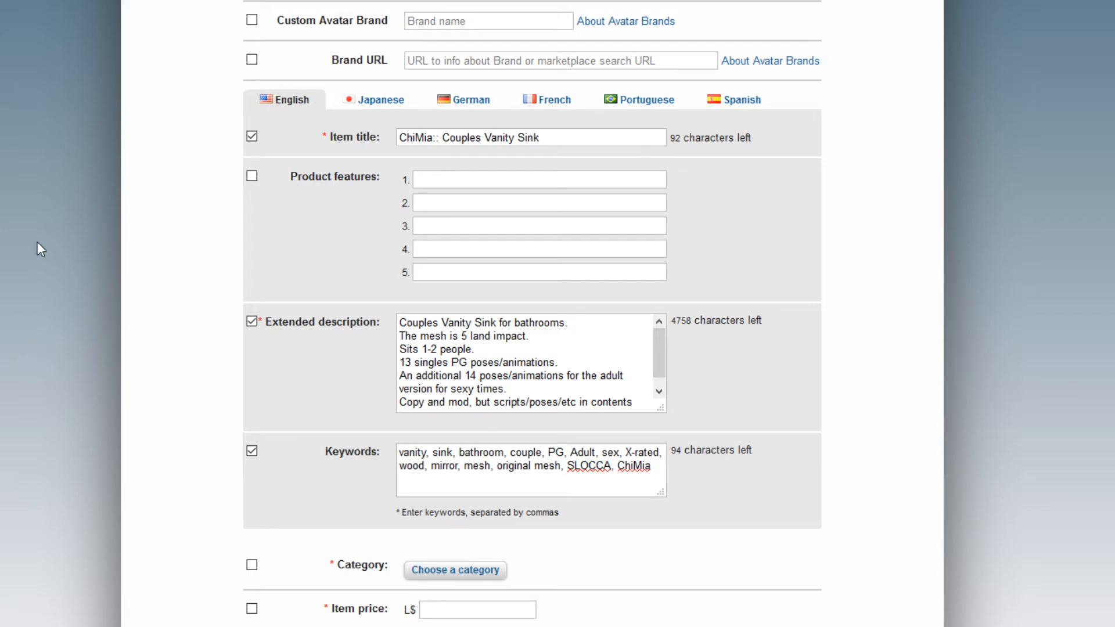
scroll(23, 314, "down", 3)
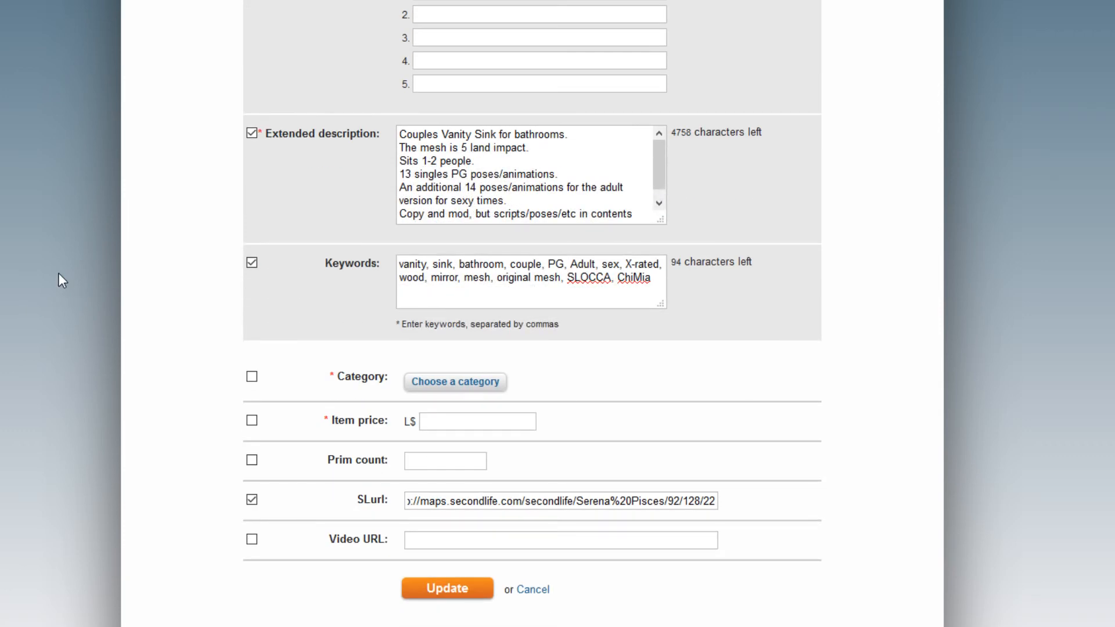
left_click(459, 384)
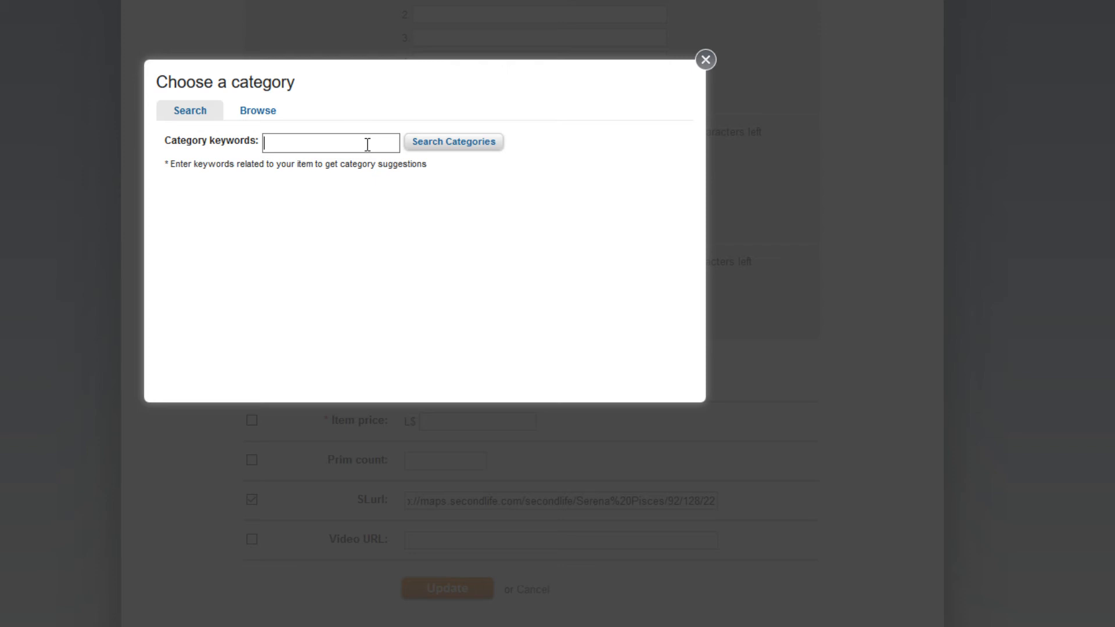
Browse categories to Home and Garden > Furniture, then refine to Bathroom Furniture > Bathroom Sinks.
left_click(272, 114)
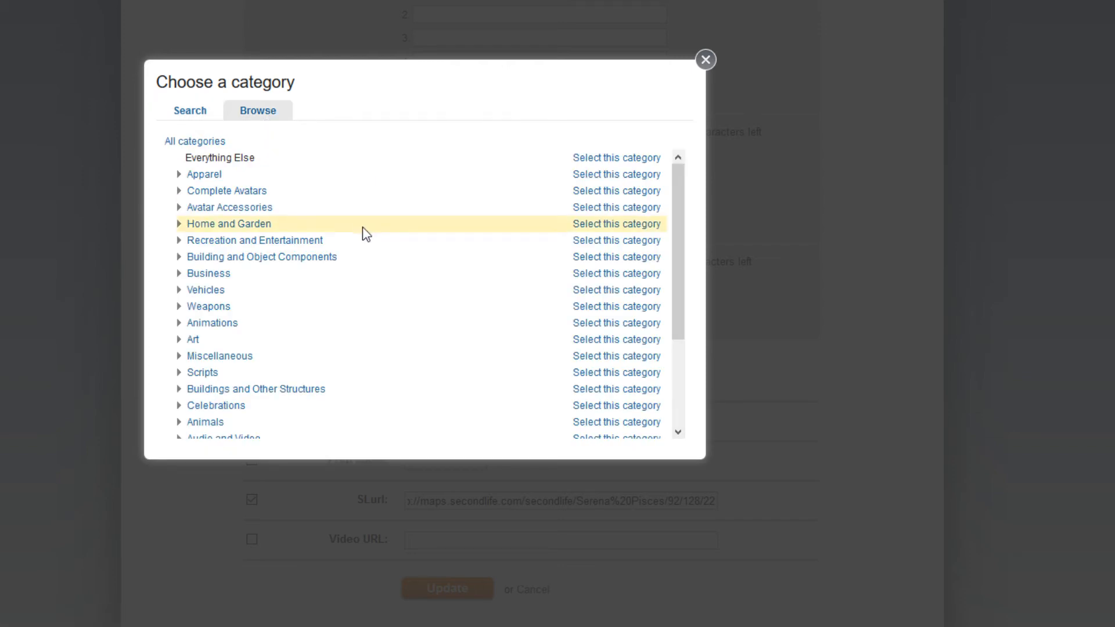
scroll(353, 242, "down", 1)
scroll(353, 247, "down", 2)
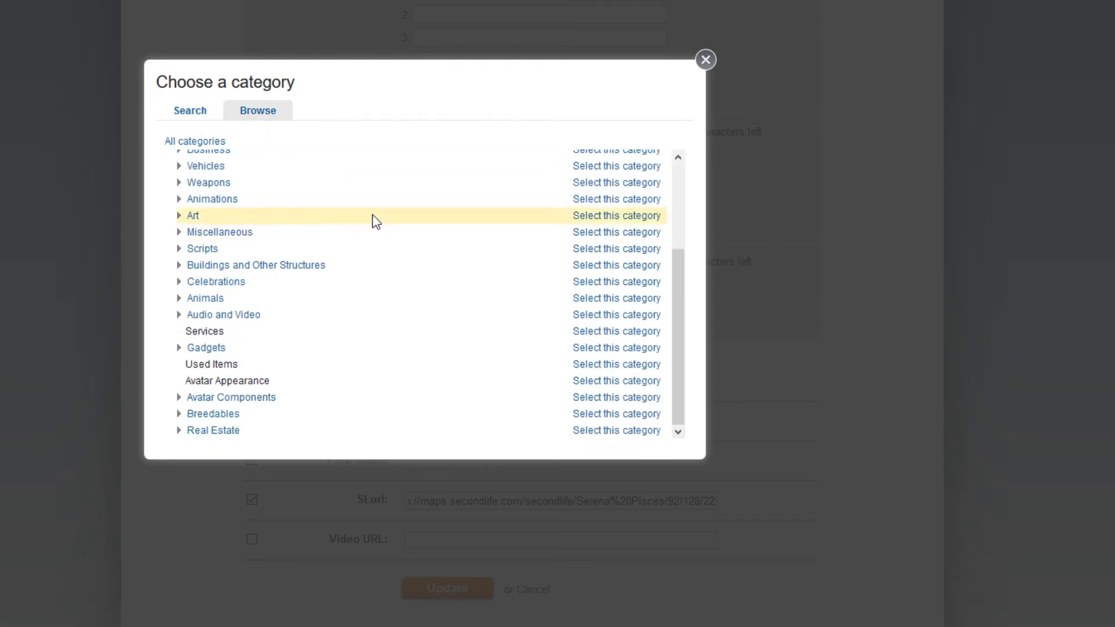
scroll(356, 251, "up", 3)
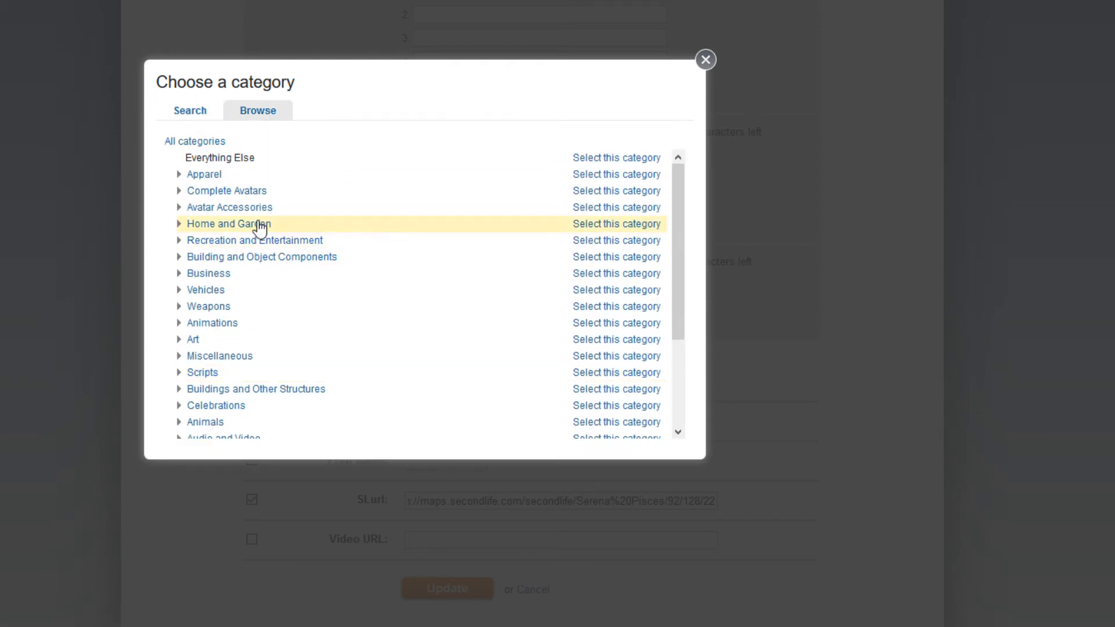
left_click(258, 225)
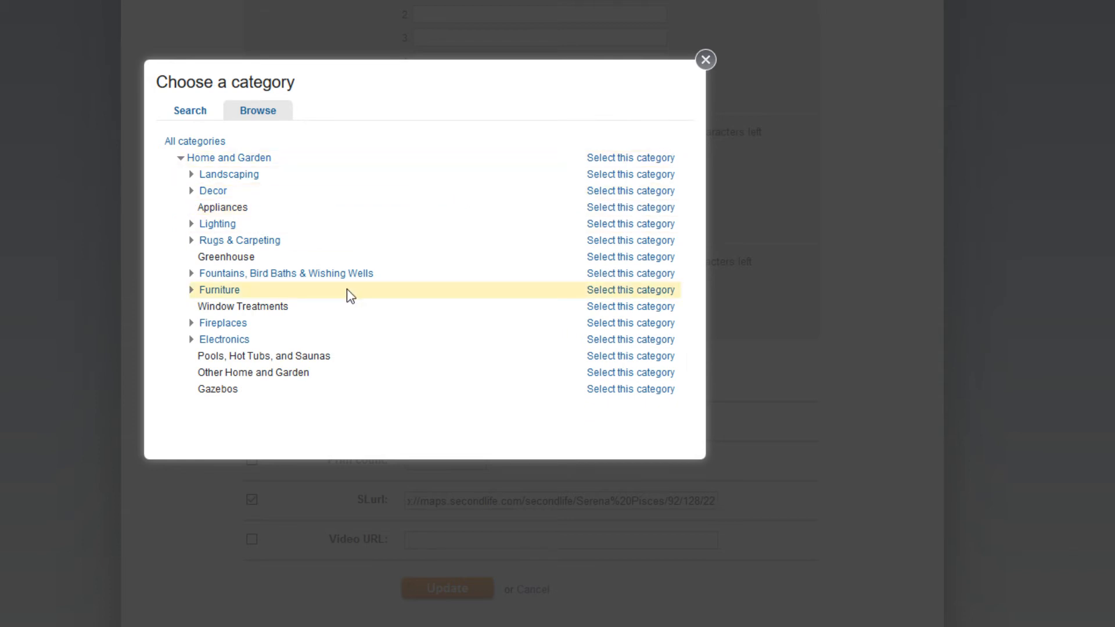
left_click(628, 290)
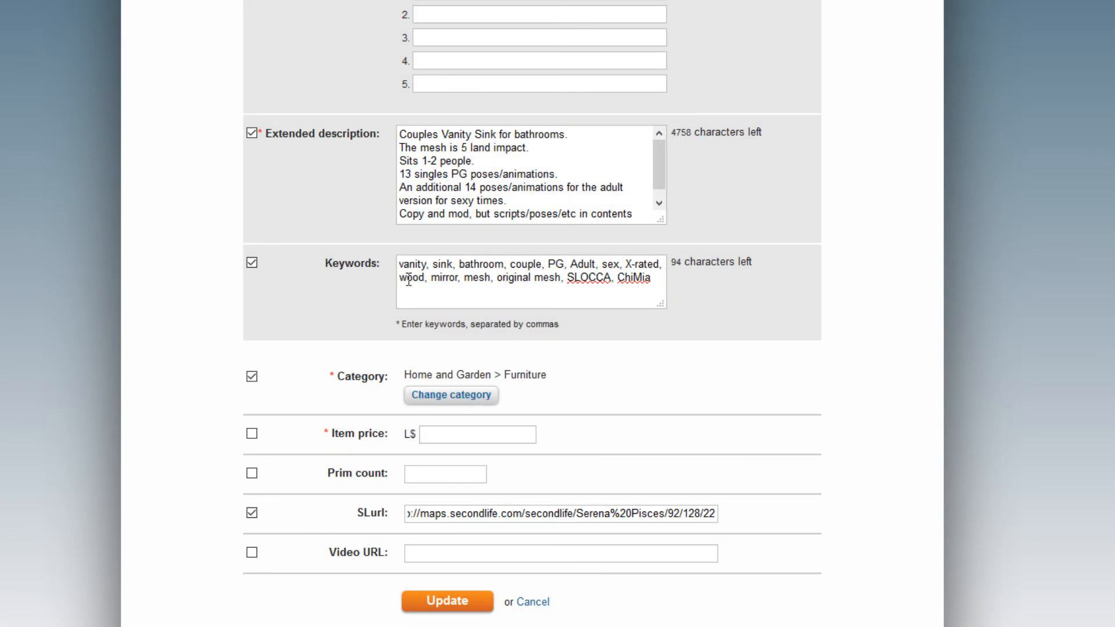
left_click(482, 396)
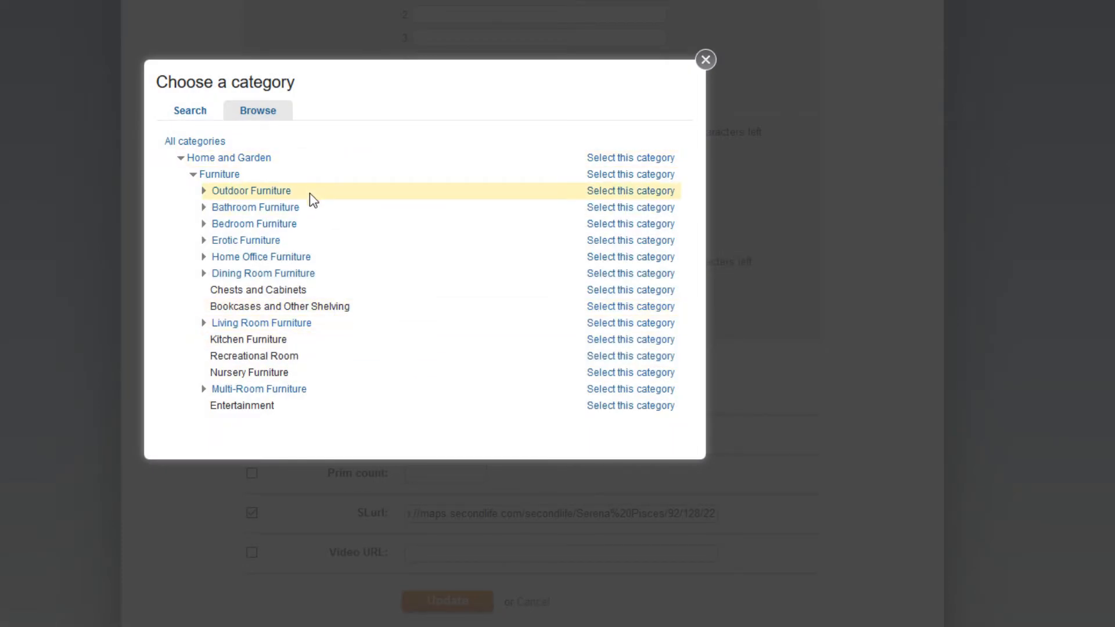
left_click(204, 209)
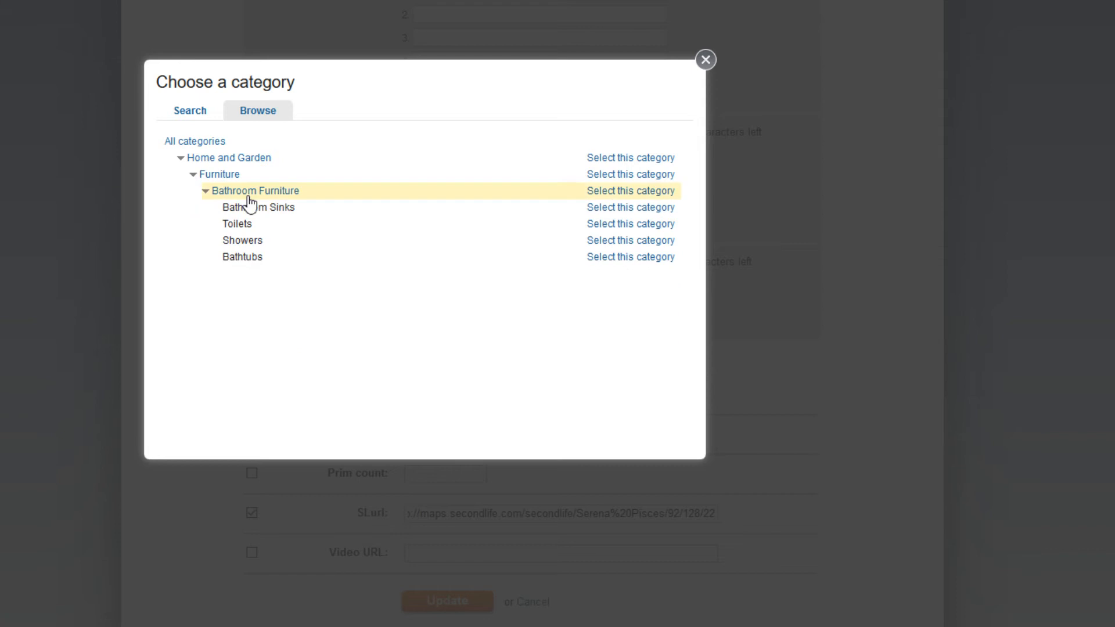
left_click(591, 209)
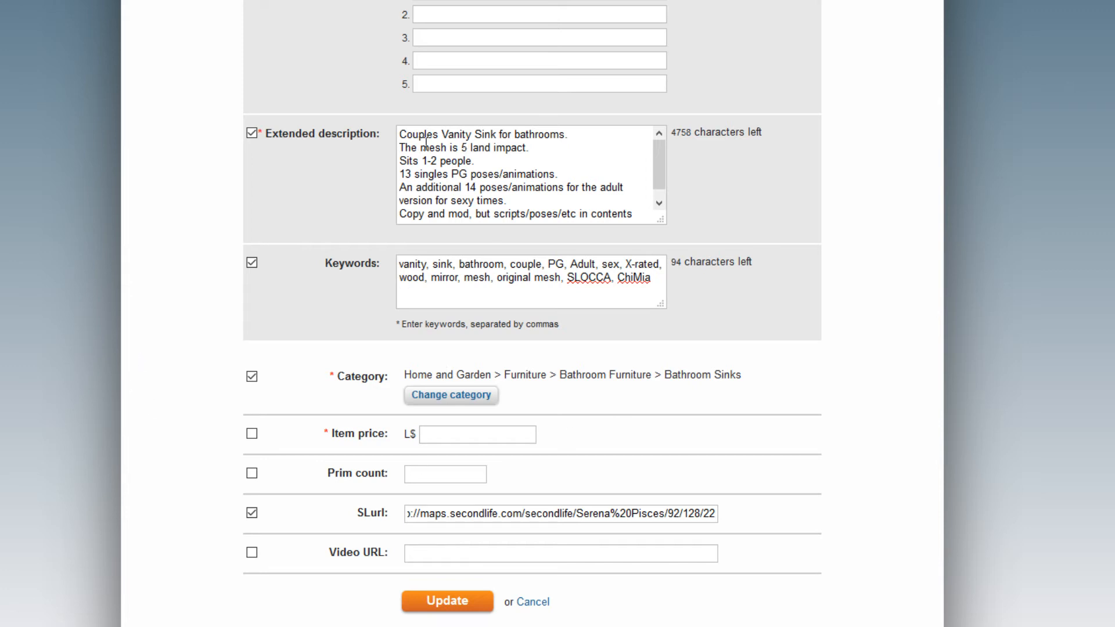
left_click_drag(435, 147, 534, 152)
Tick the Product features checkbox and place the cursor in feature line 1.
left_click(550, 154)
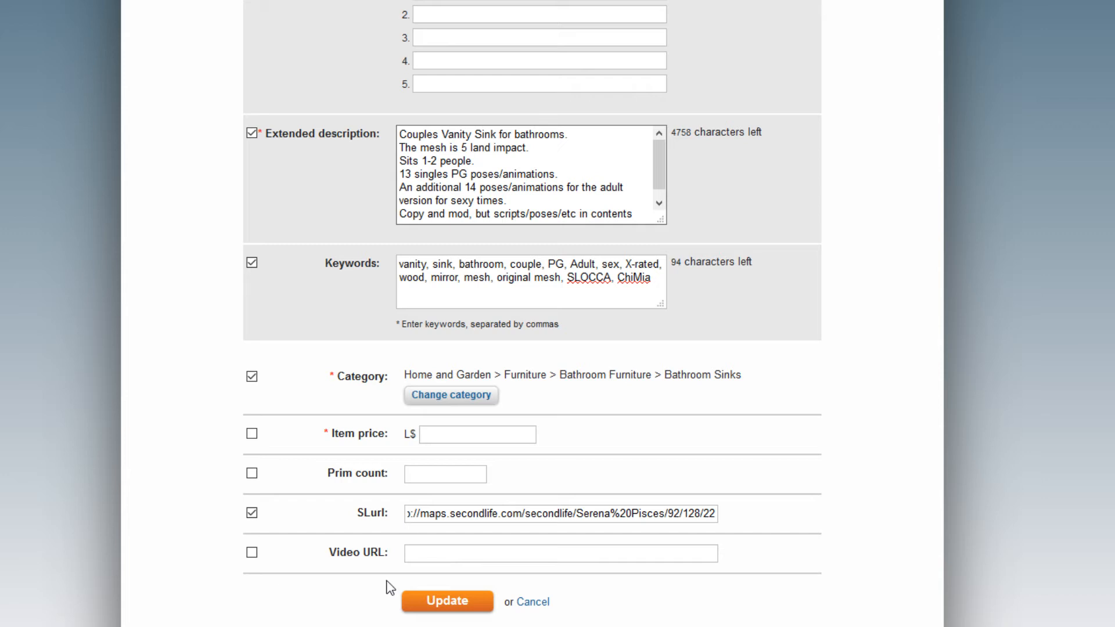
left_click(431, 472)
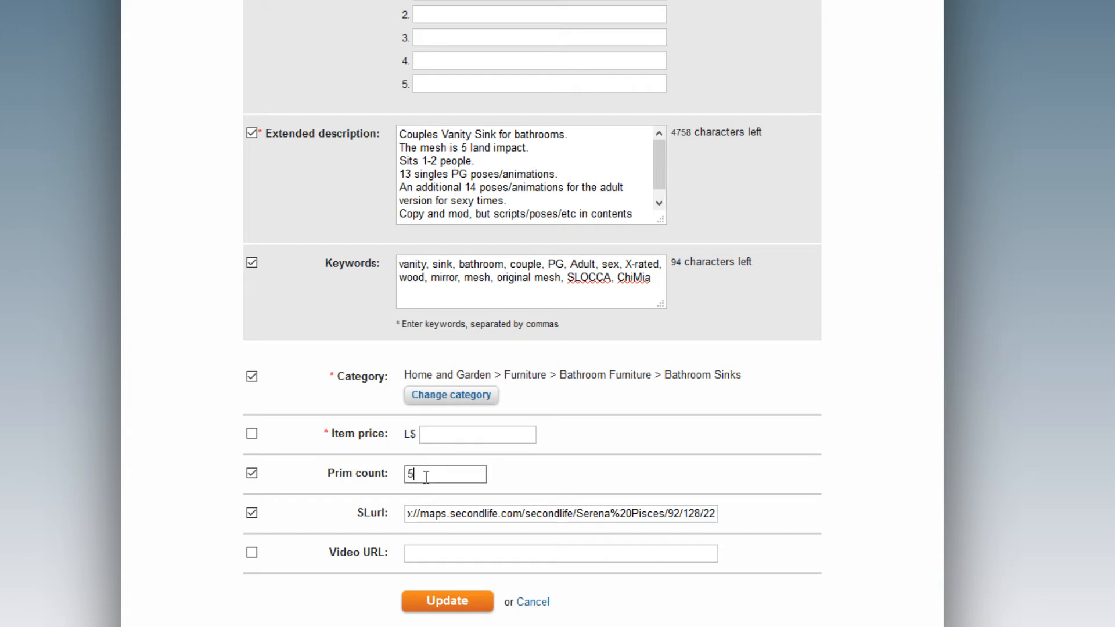
scroll(71, 408, "down", 3)
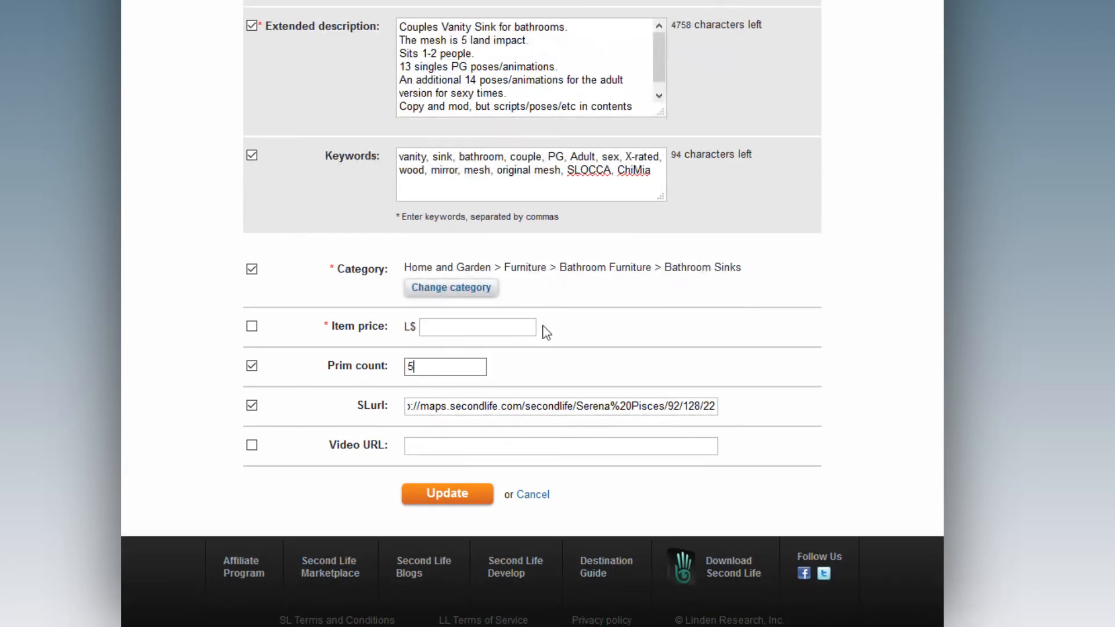
scroll(769, 468, "up", 15)
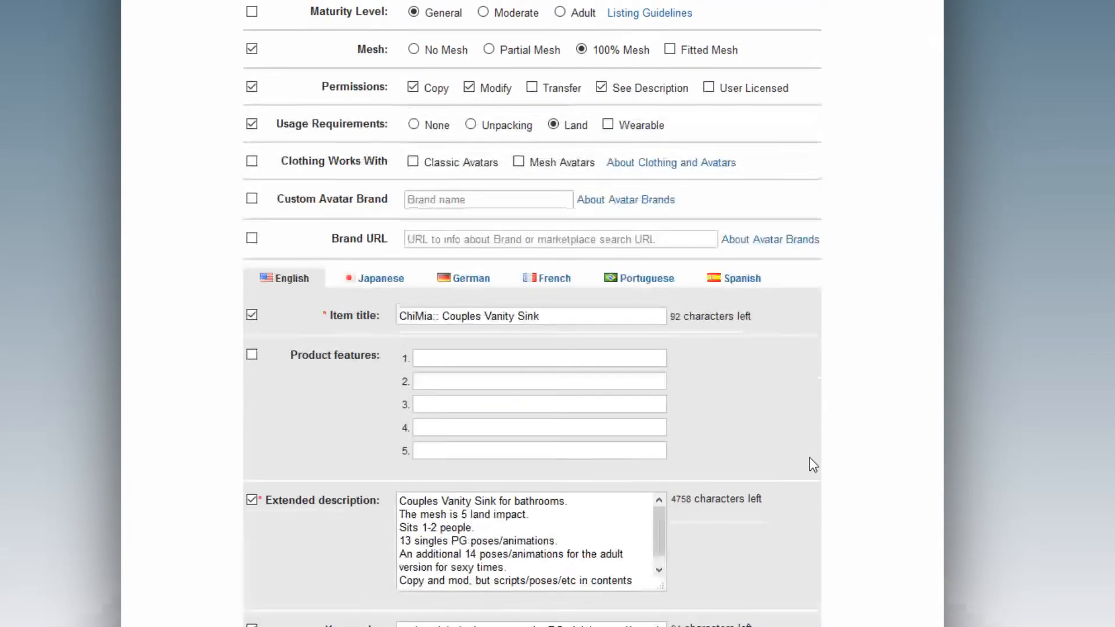
scroll(809, 457, "down", 5)
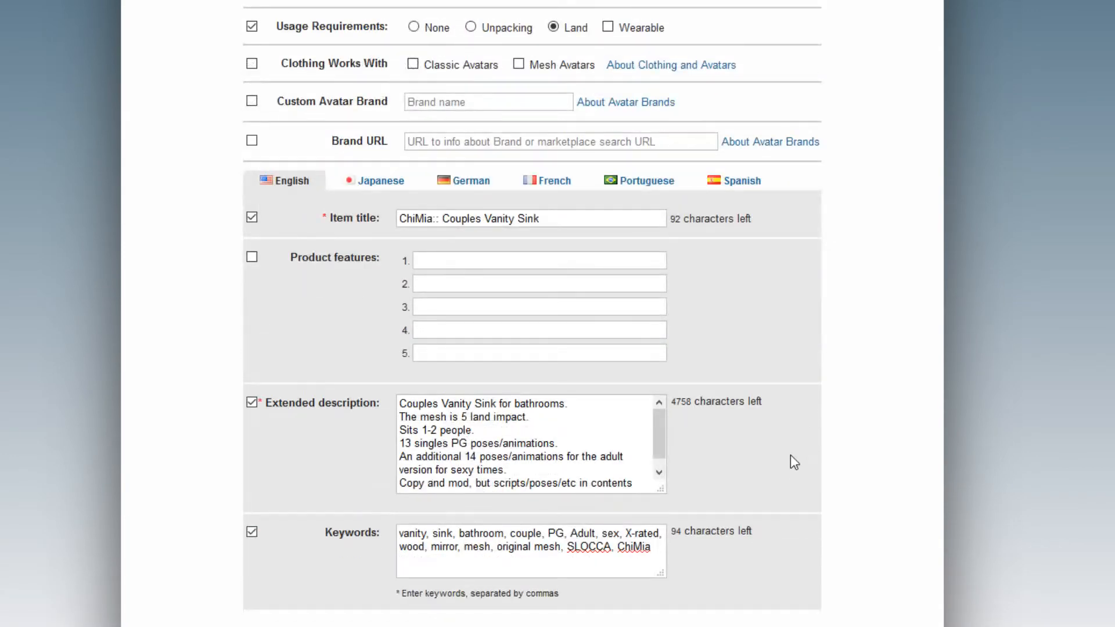
left_click(252, 257)
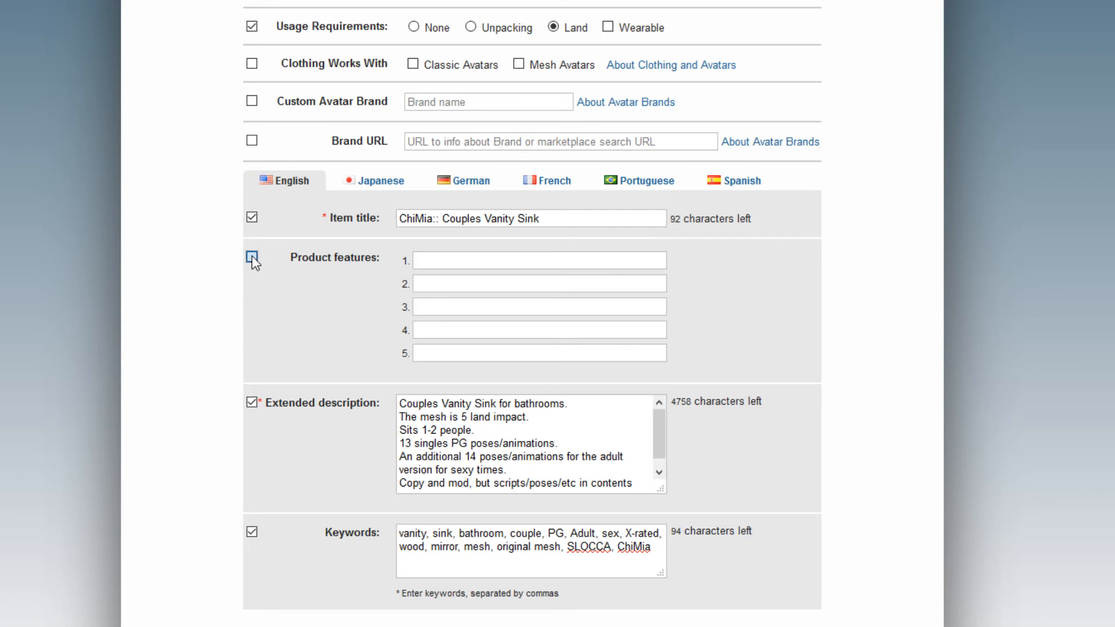
left_click(462, 263)
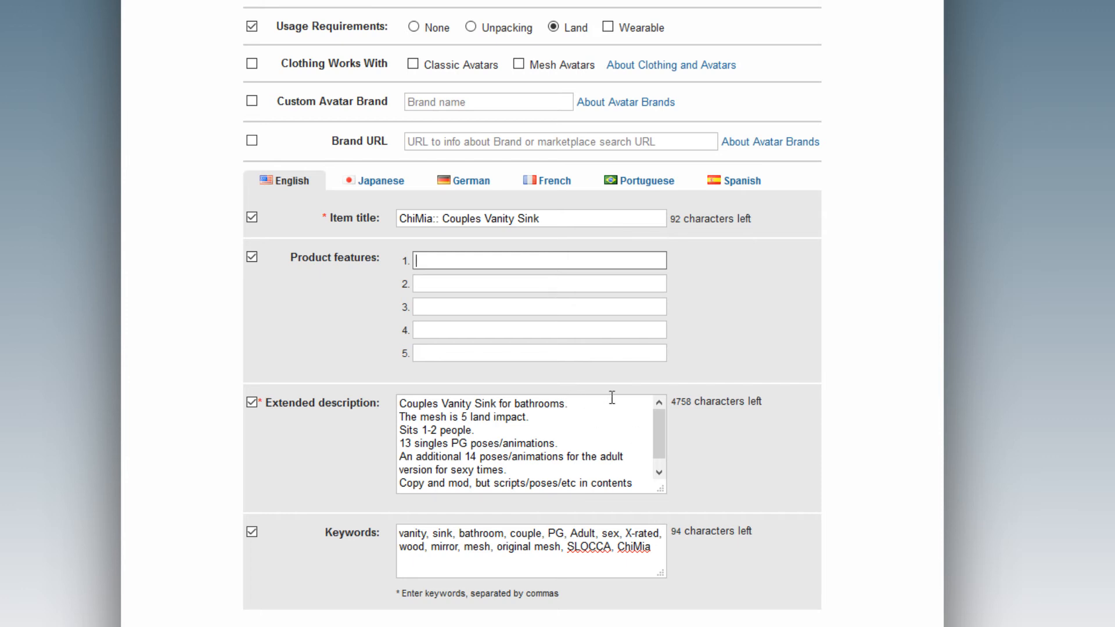
Copy 'Sink for bathrooms' from the description into product feature 1.
left_click_drag(475, 402, 564, 403)
key("ctrl+c")
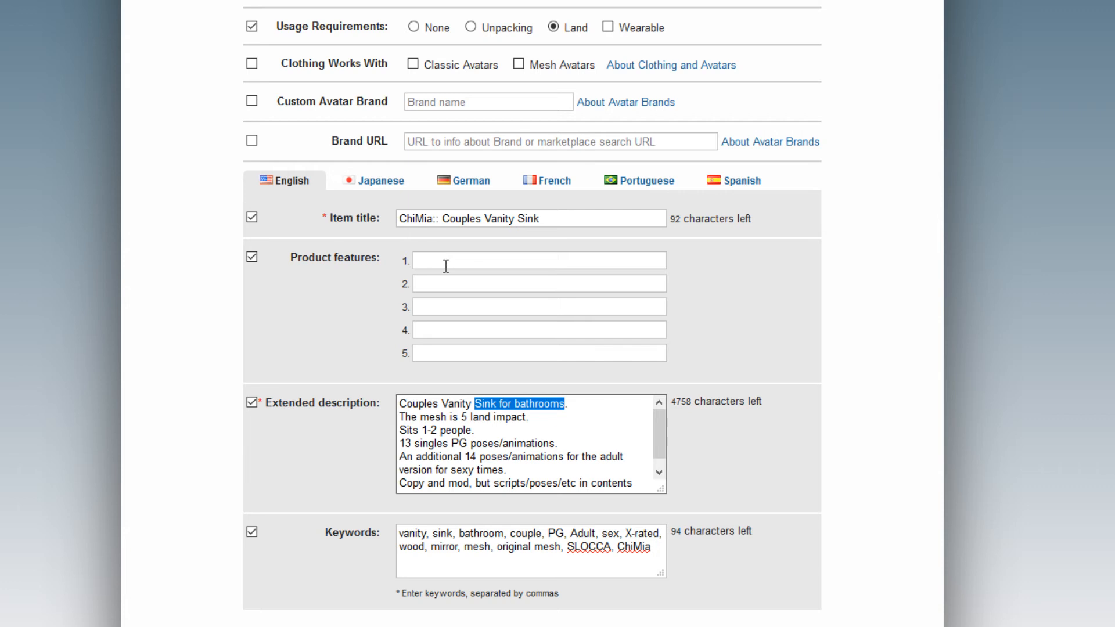
left_click(445, 261)
key("ctrl+v")
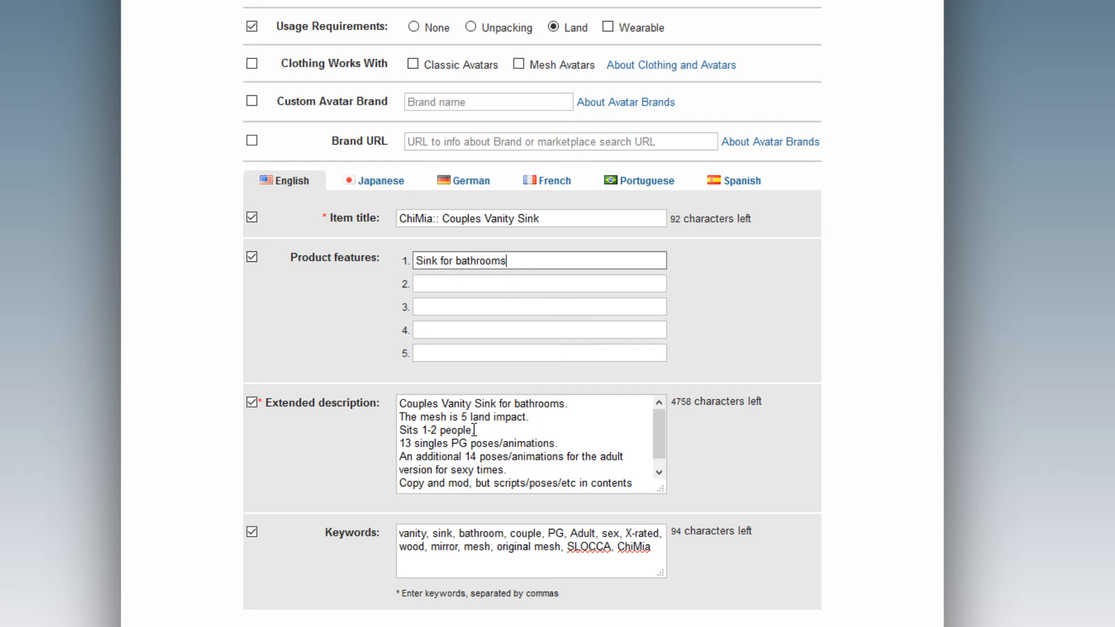
Put 'Sits 1-2 people' in feature 2 and change 'people' to 'avatars' in the description.
left_click_drag(474, 430, 378, 430)
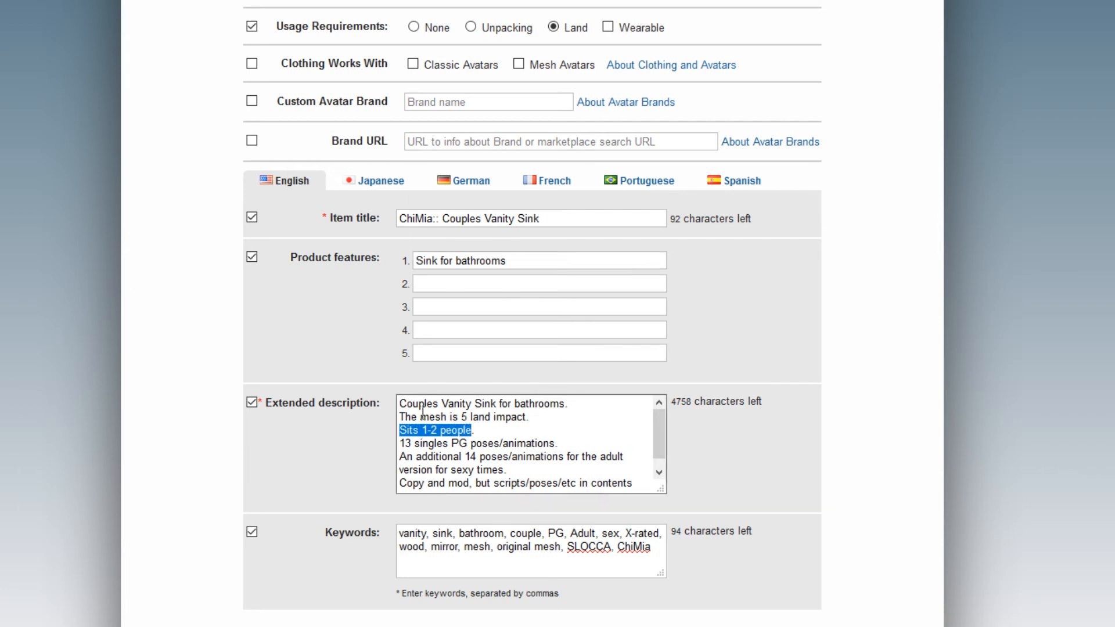
left_click(437, 283)
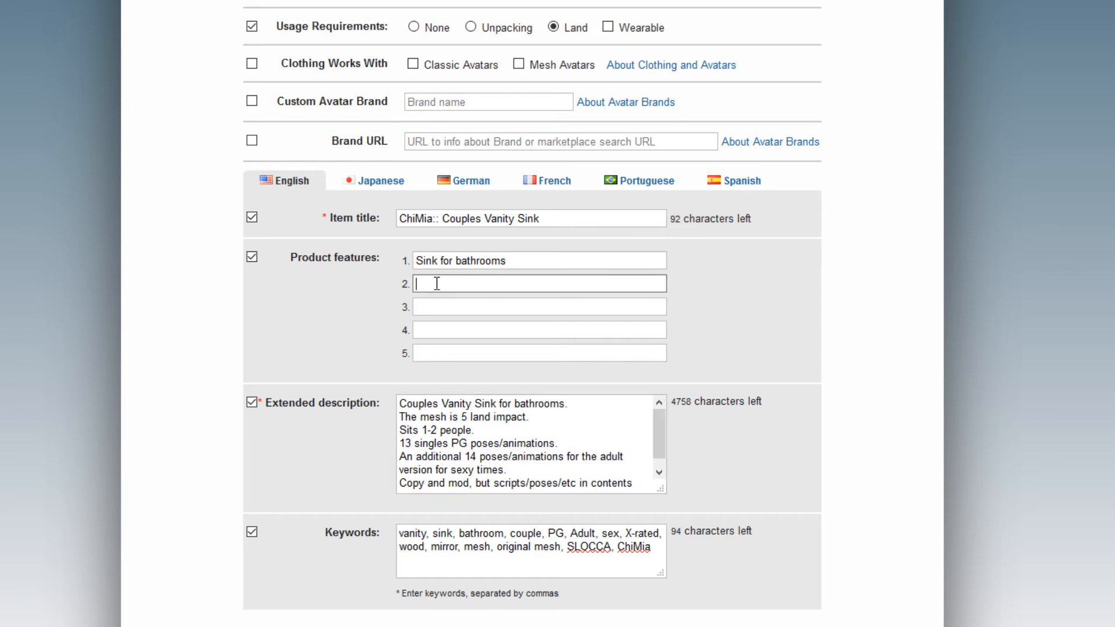
key("ctrl+v")
left_click_drag(458, 284, 533, 283)
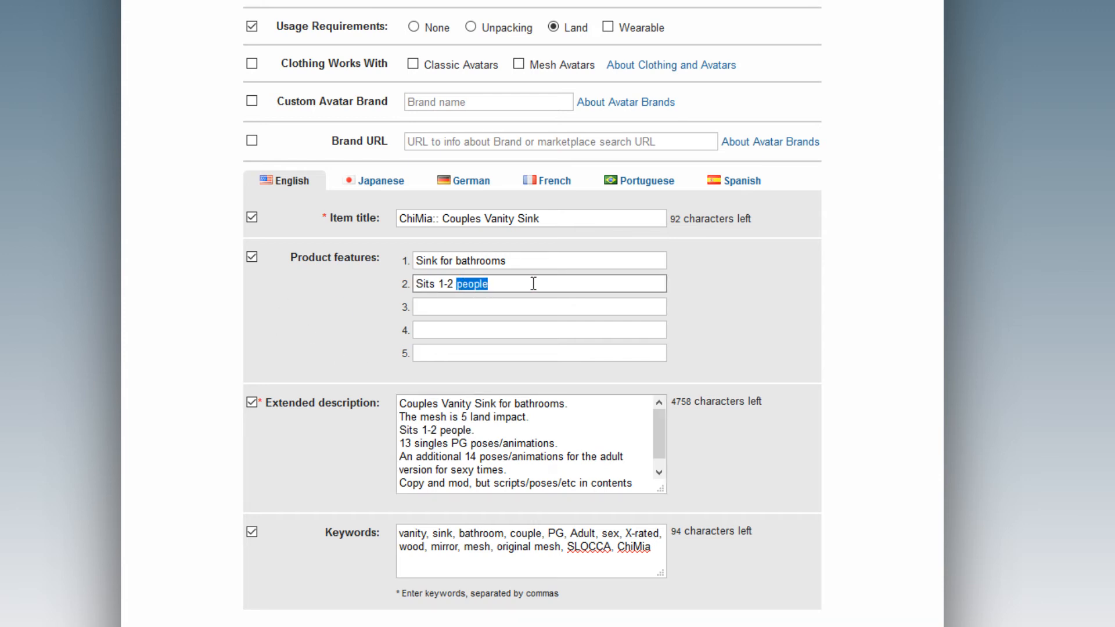
type("avatars")
triple_click(449, 433)
left_click(444, 430)
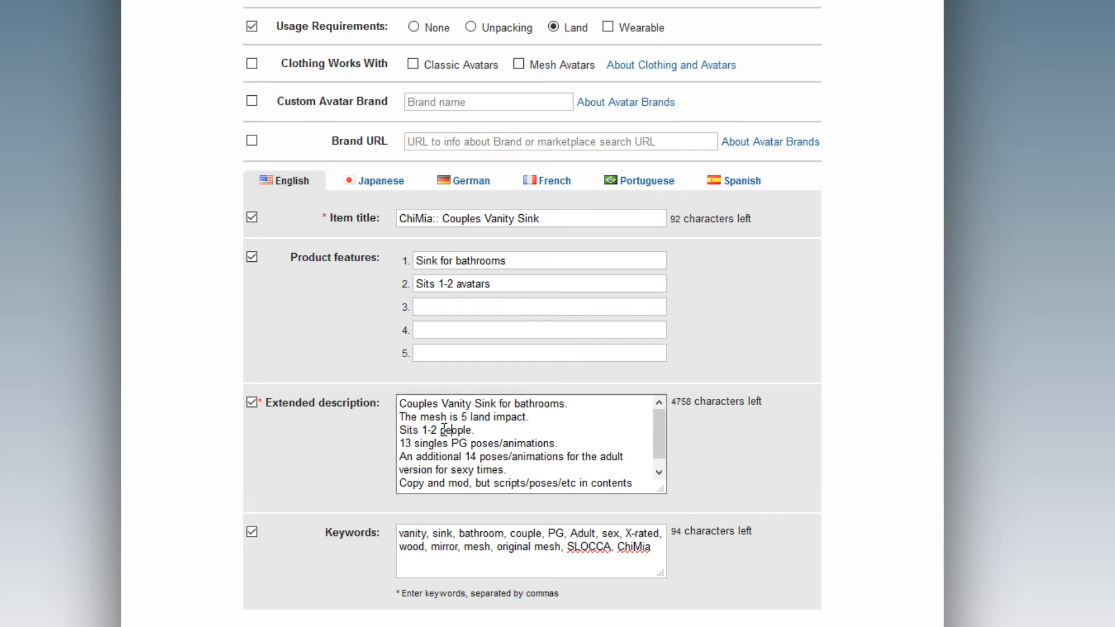
left_click_drag(444, 430, 472, 432)
type("avatars.")
Copy '5 land impact' into feature 3 and the permissions sentence into feature 5.
left_click_drag(527, 416, 463, 416)
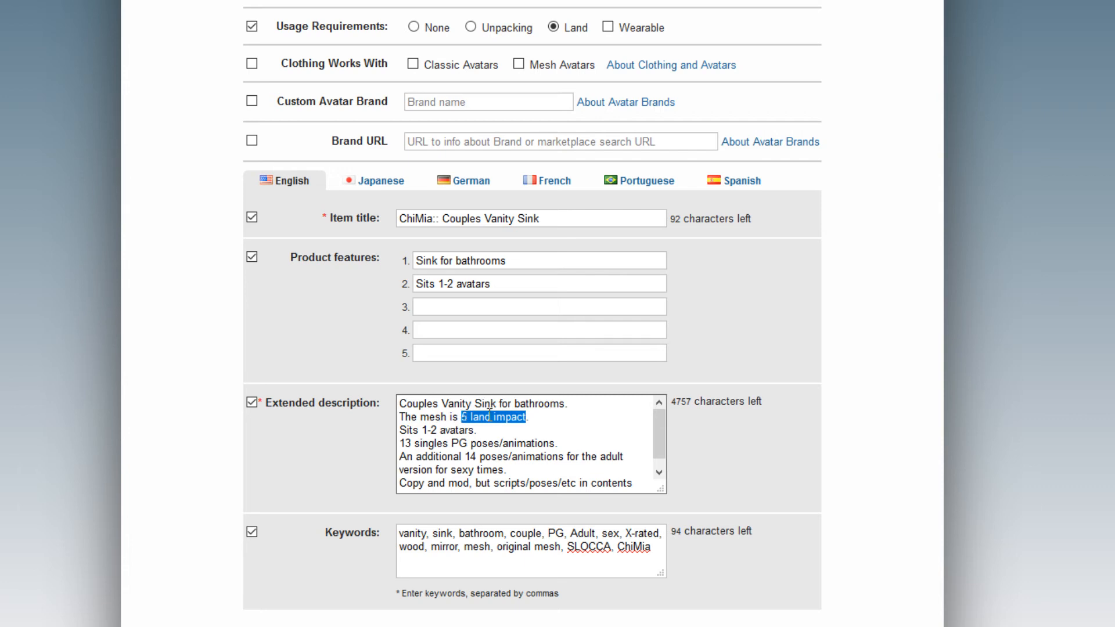
left_click(430, 308)
key("ctrl+v")
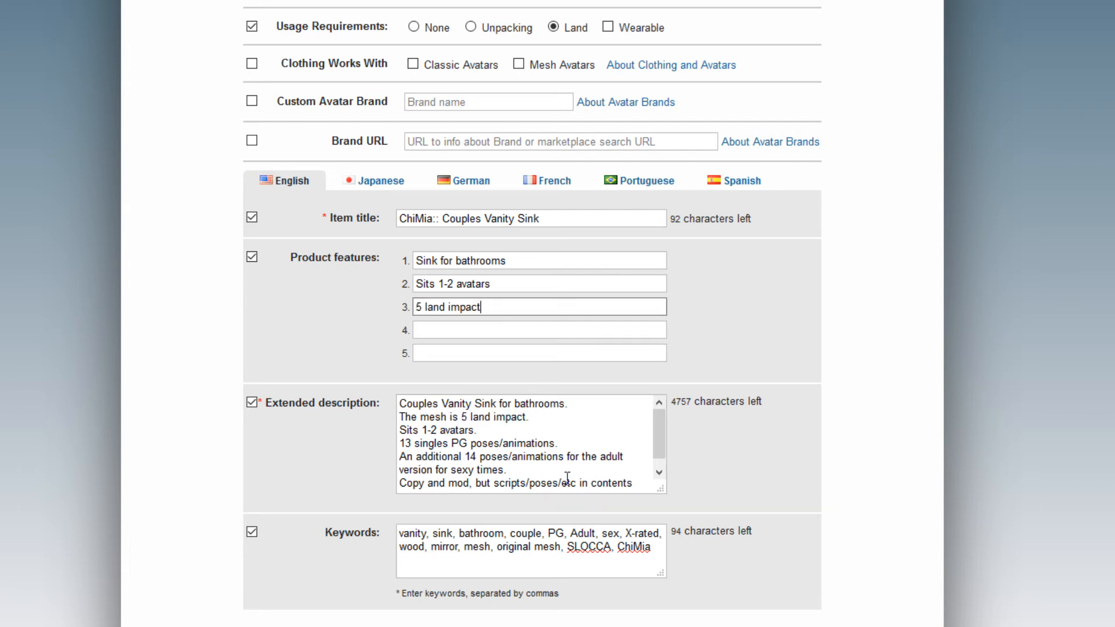
scroll(578, 439, "down", 1)
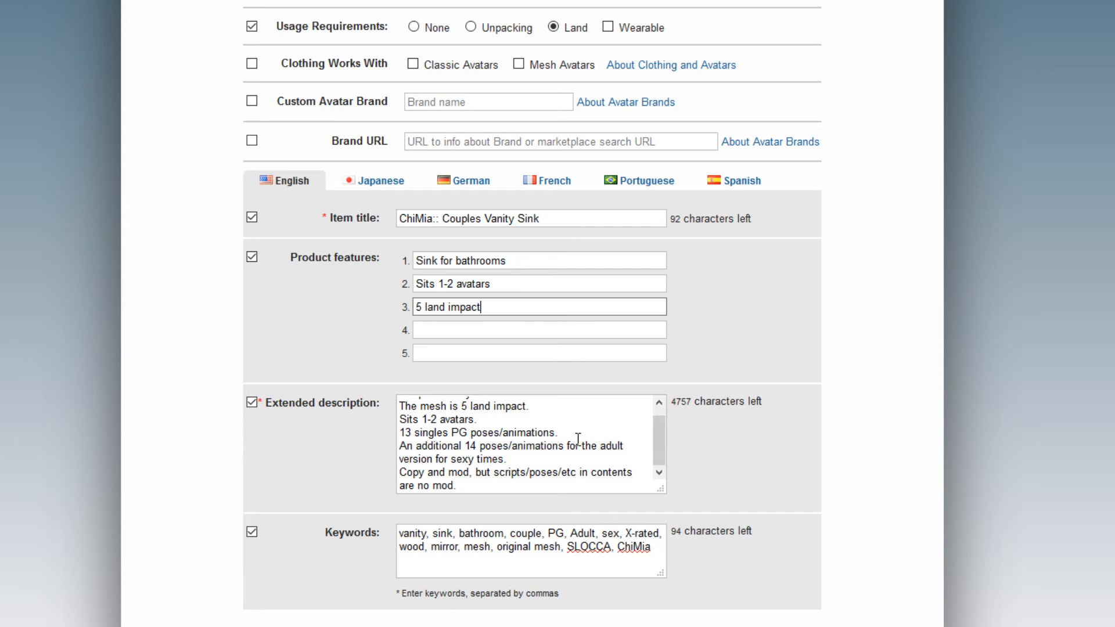
left_click_drag(454, 485, 391, 470)
left_click(487, 349)
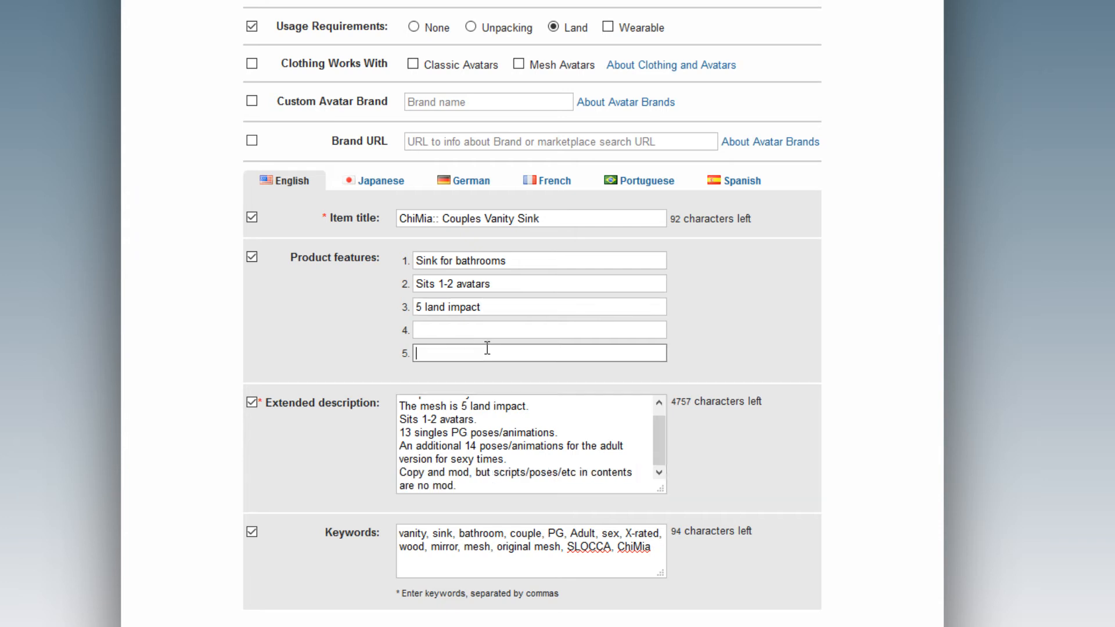
key("ctrl+v")
left_click_drag(556, 354, 322, 357)
left_click(640, 353)
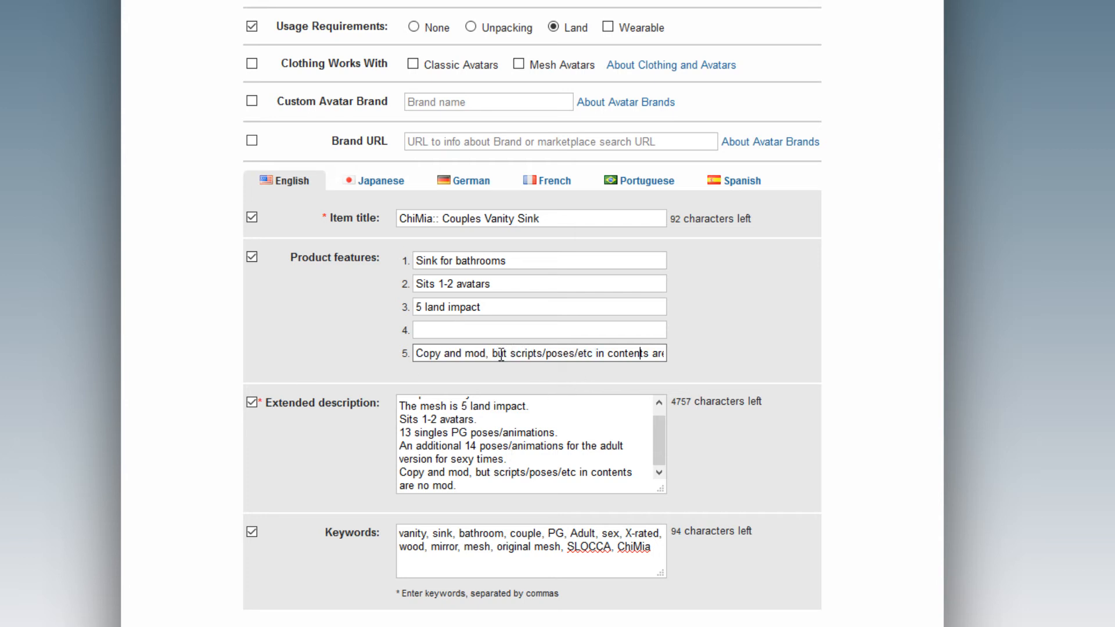
left_click_drag(513, 354, 704, 348)
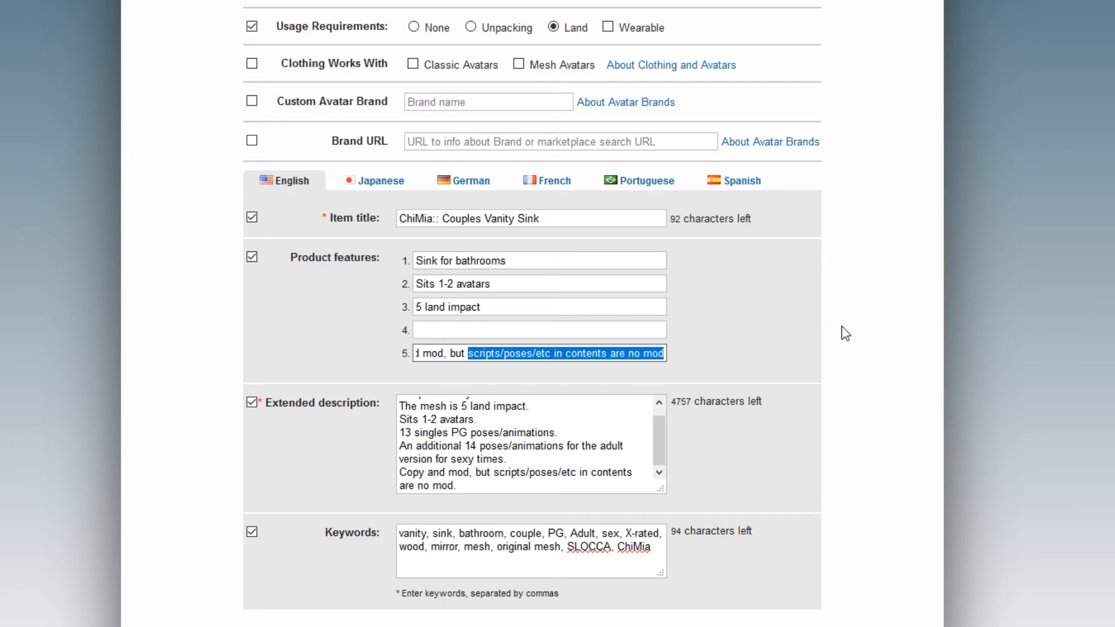
left_click(803, 475)
Enter 'Both PG and adult versions available' as product feature 4.
scroll(808, 465, "up", 3)
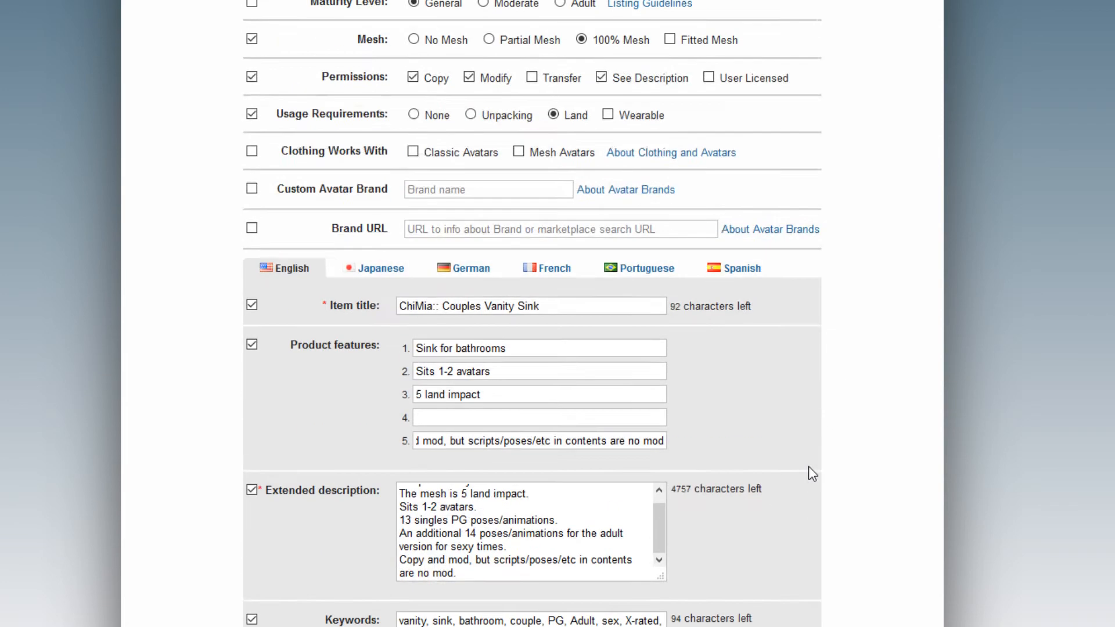
scroll(786, 460, "down", 3)
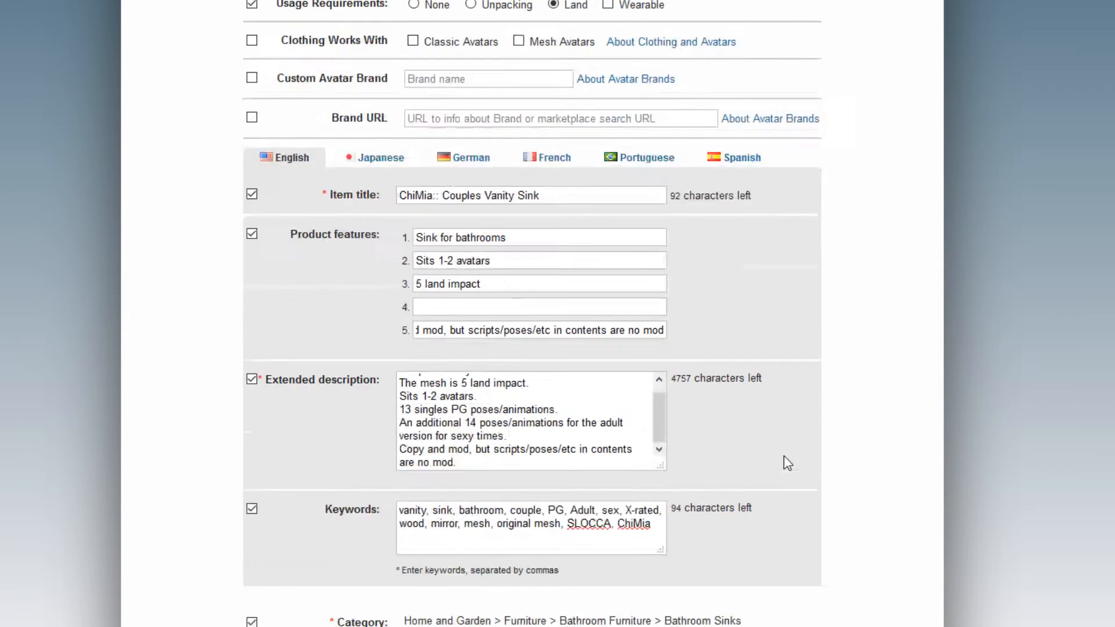
scroll(634, 363, "up", 1)
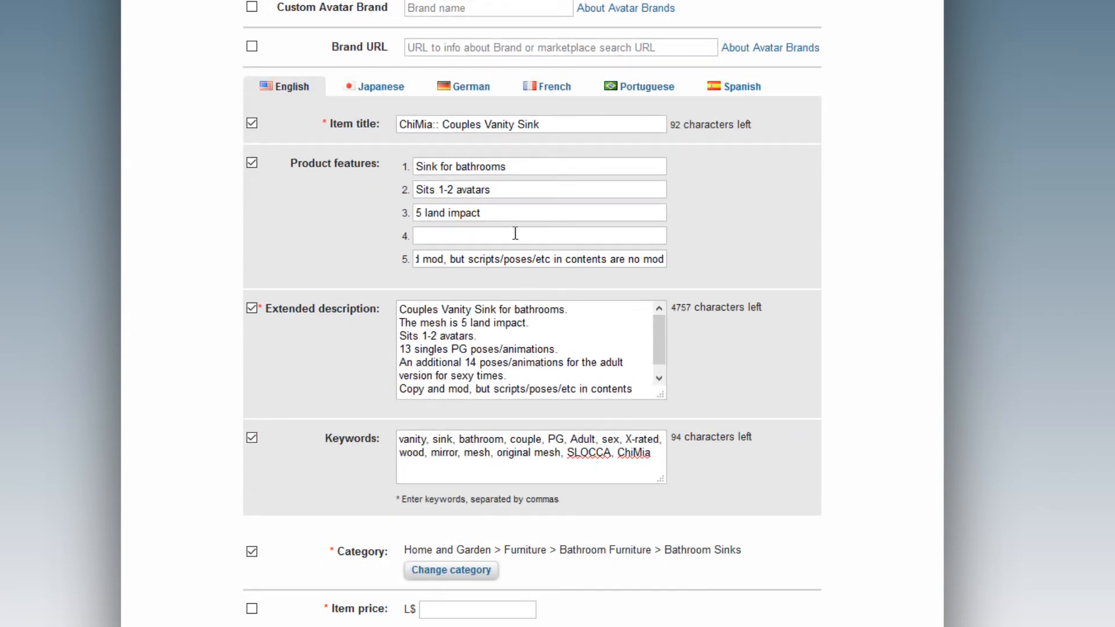
left_click(505, 237)
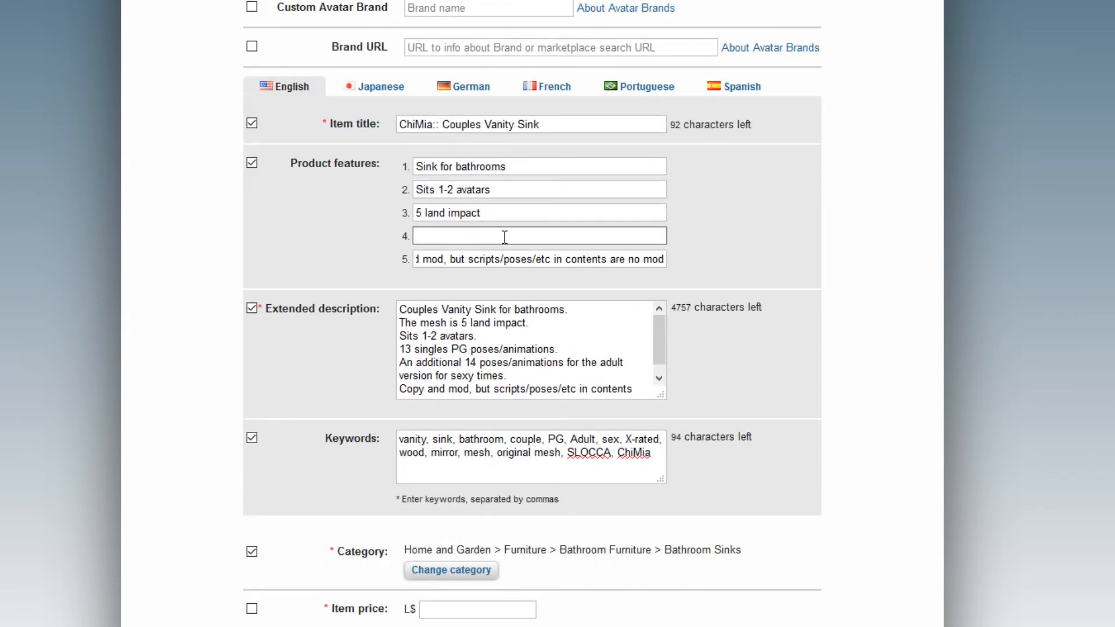
type("Both PG and adult versions available")
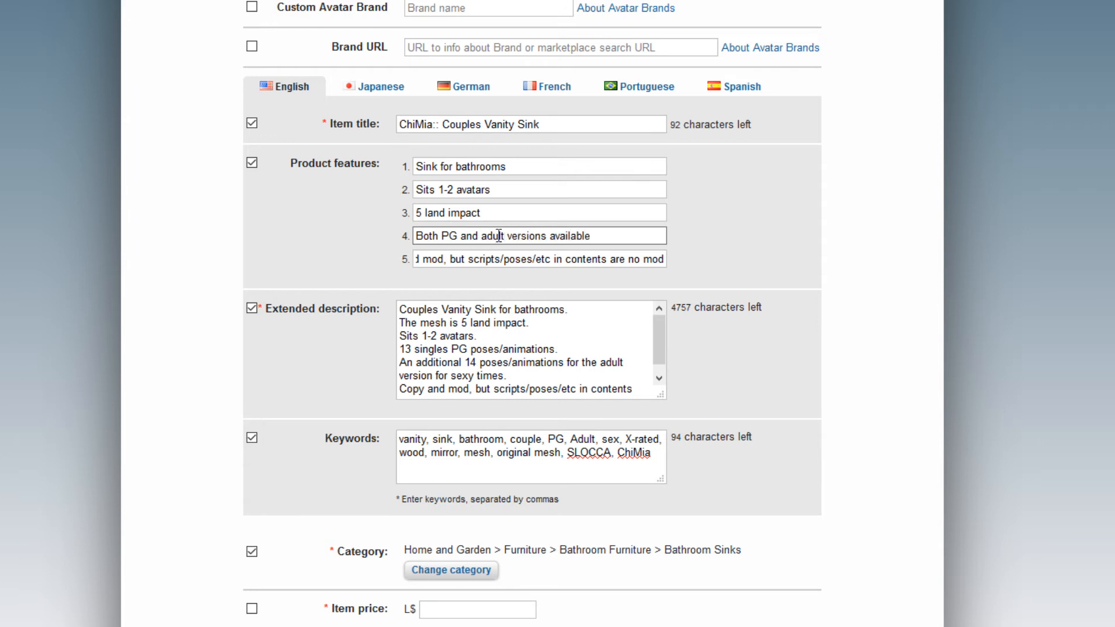
scroll(249, 296, "down", 3)
scroll(256, 285, "up", 6)
scroll(256, 285, "up", 5)
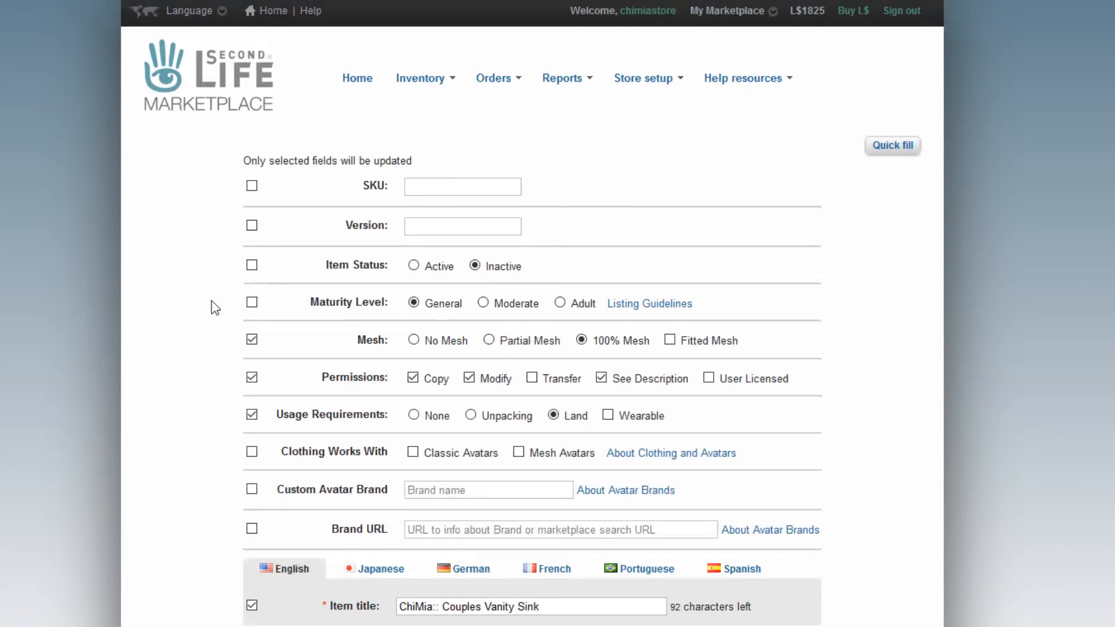
Save the bulk listing update and open the fifth listing, the Adult vanity sink, for editing.
scroll(174, 331, "down", 1)
scroll(174, 360, "down", 10)
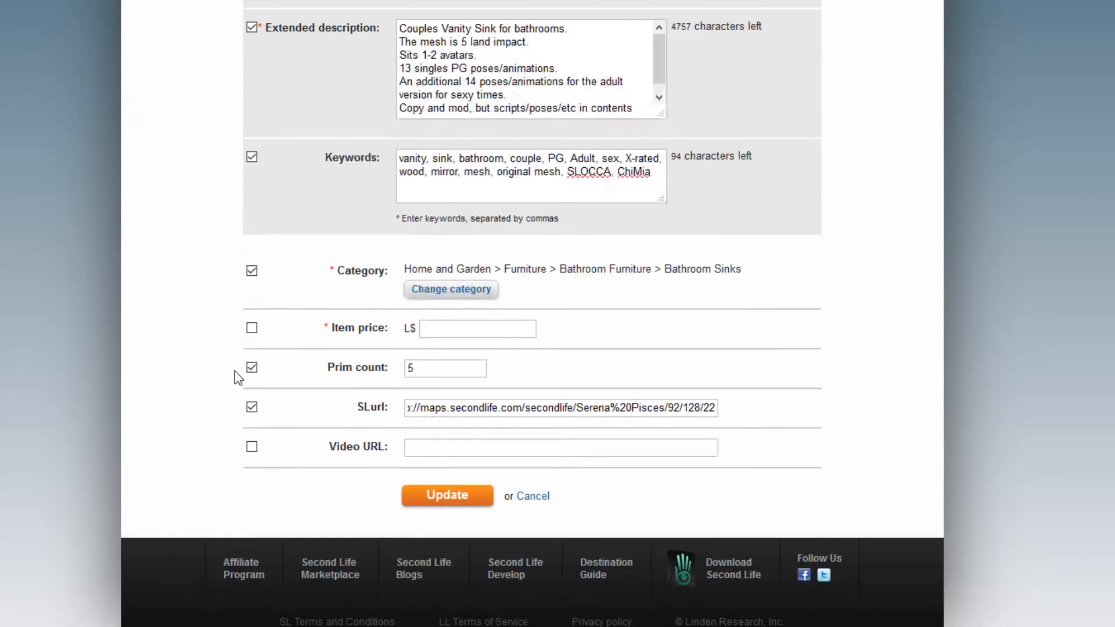
left_click(444, 492)
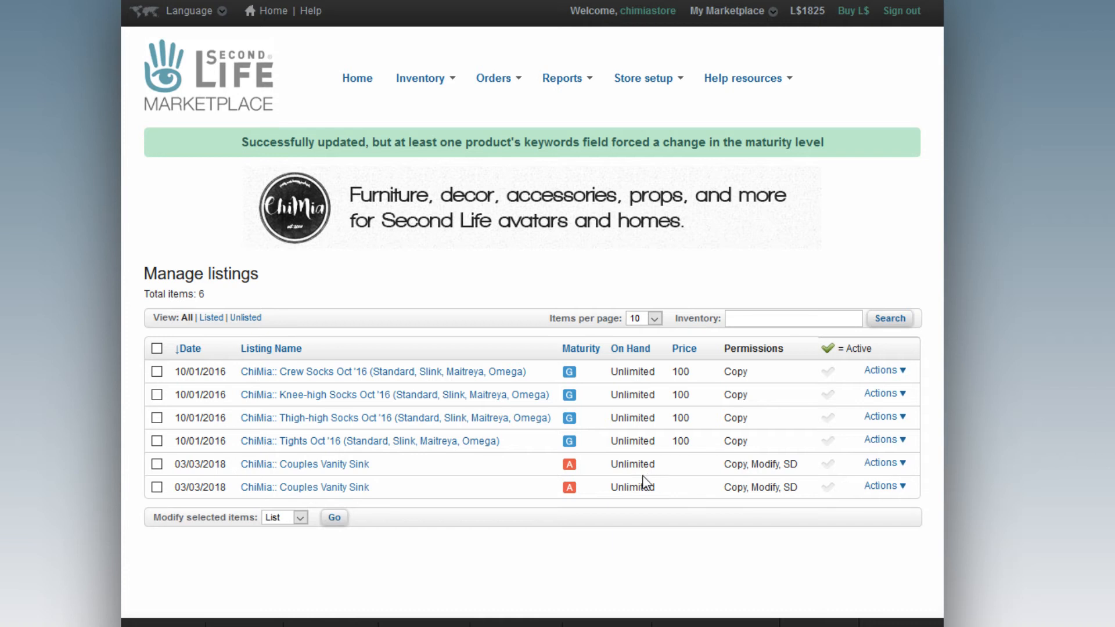
left_click(571, 465)
left_click(881, 465)
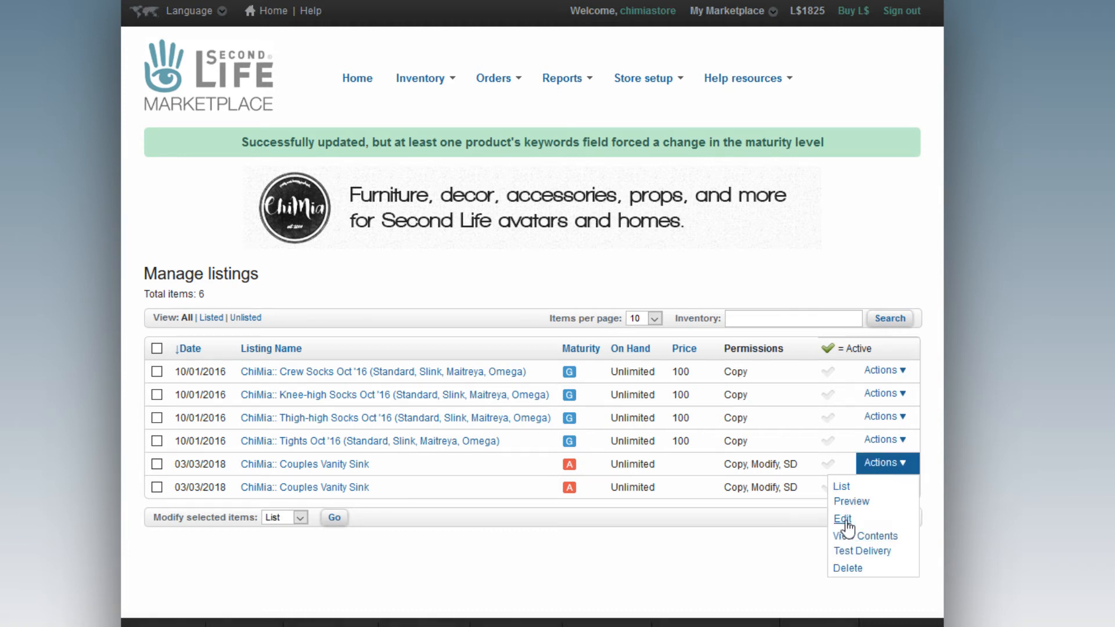
left_click(824, 521)
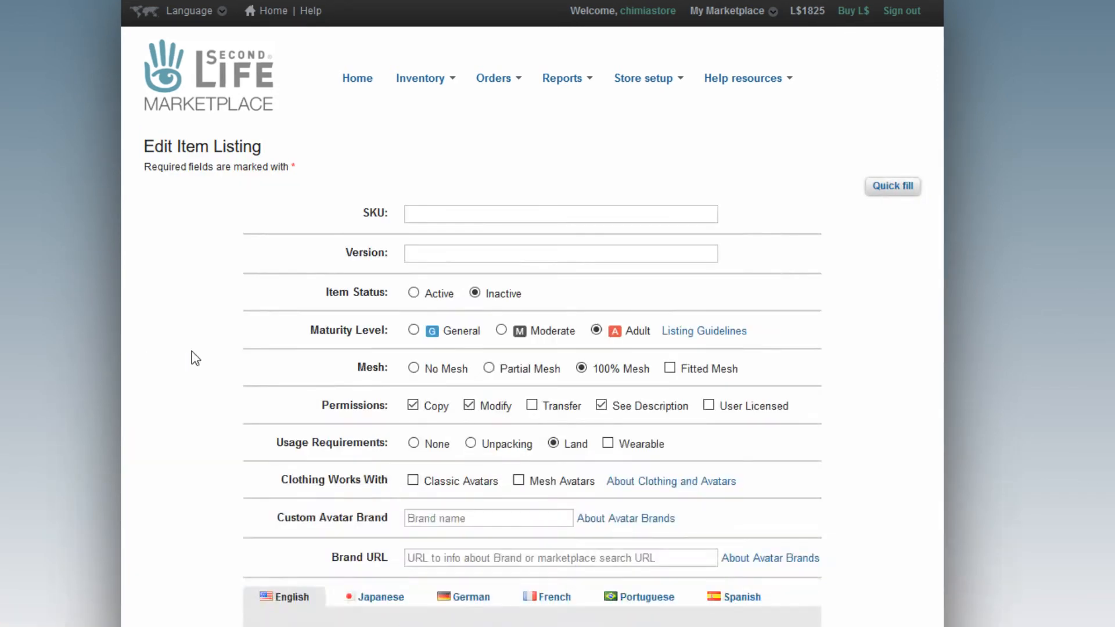
Append '(Adult)' from the folder name so the title reads 'ChiMia:: Couples Vanity Sink (Adult)'.
scroll(194, 357, "down", 5)
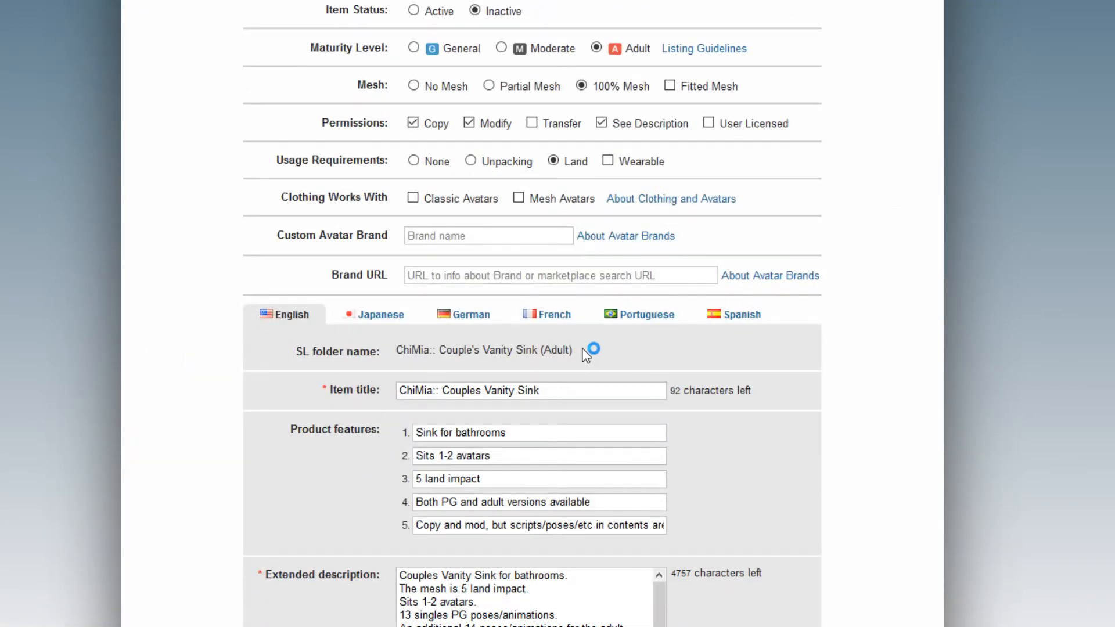
left_click_drag(586, 354, 539, 349)
left_click_drag(400, 347, 541, 352)
key("ctrl+c")
left_click(565, 392)
key("ctrl+v")
left_click(822, 434)
scroll(792, 410, "up", 3)
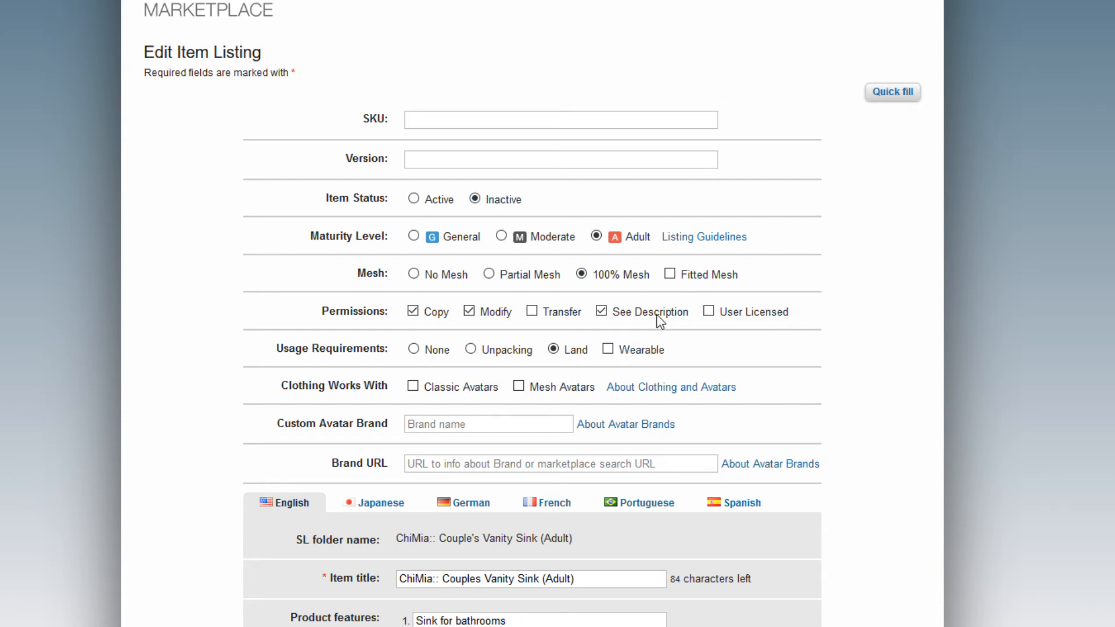
scroll(699, 346, "down", 2)
scroll(698, 346, "down", 6)
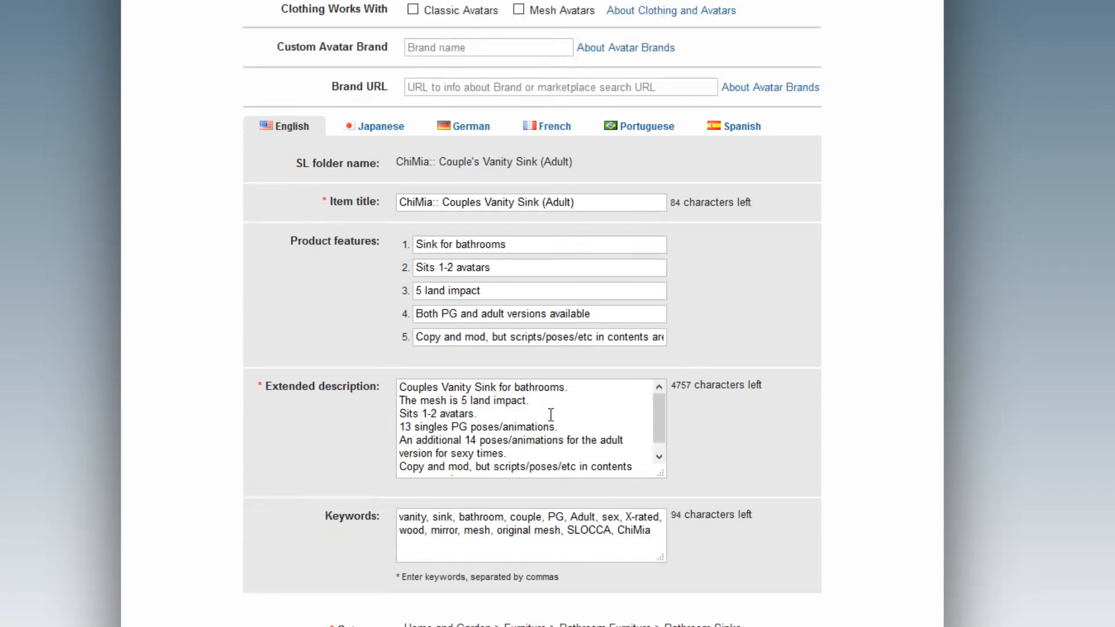
Enlarge the description box and add blank lines after the opening, land impact, avatars and sexy-times sentences.
left_click(583, 390)
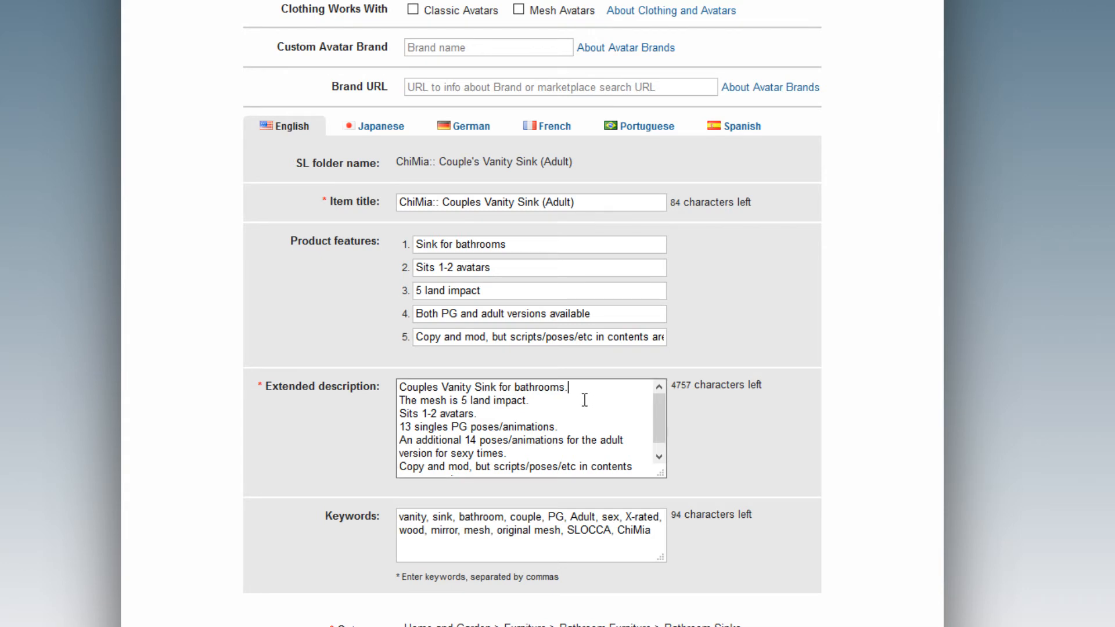
left_click_drag(662, 479, 675, 528)
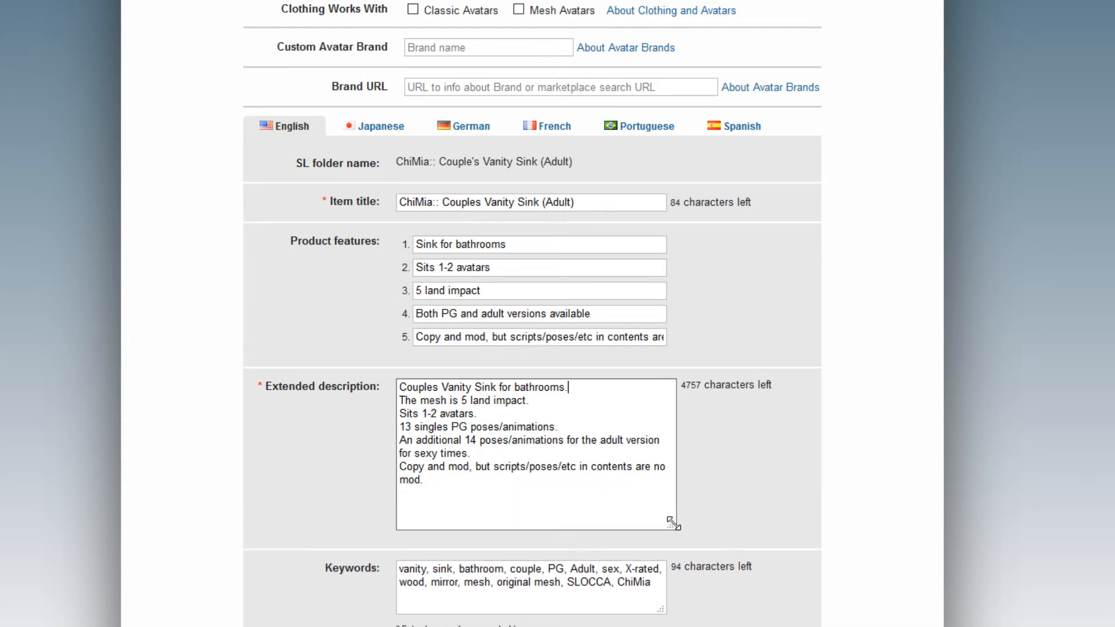
left_click(504, 455)
key("Return")
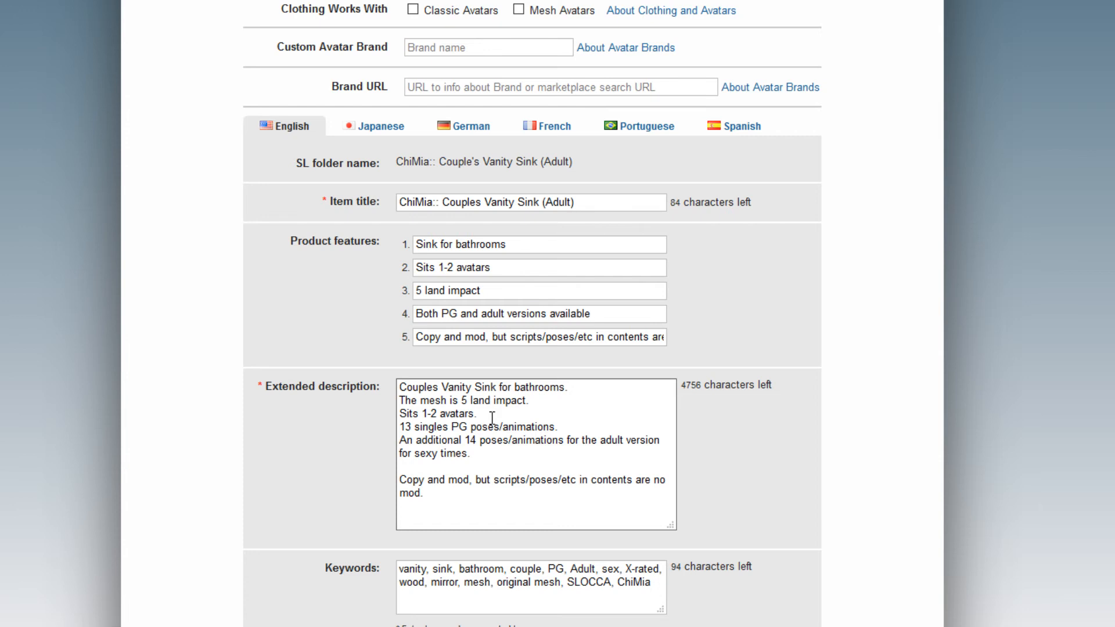
left_click(491, 418)
key("Return")
left_click(529, 400)
key("Return")
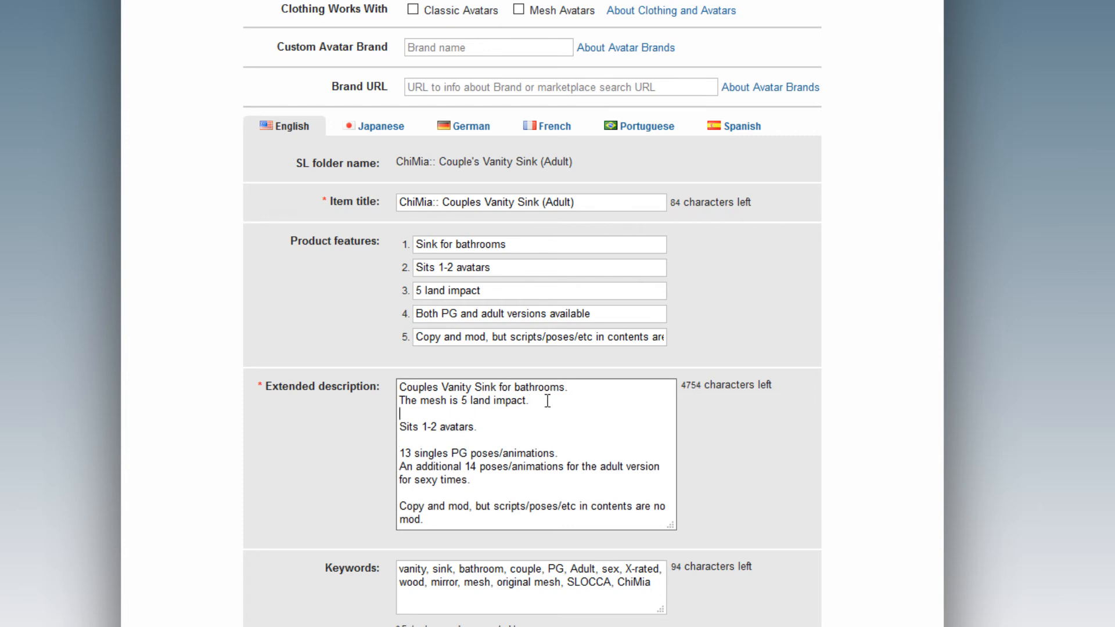
left_click(588, 386)
key("Return")
scroll(590, 405, "down", 1)
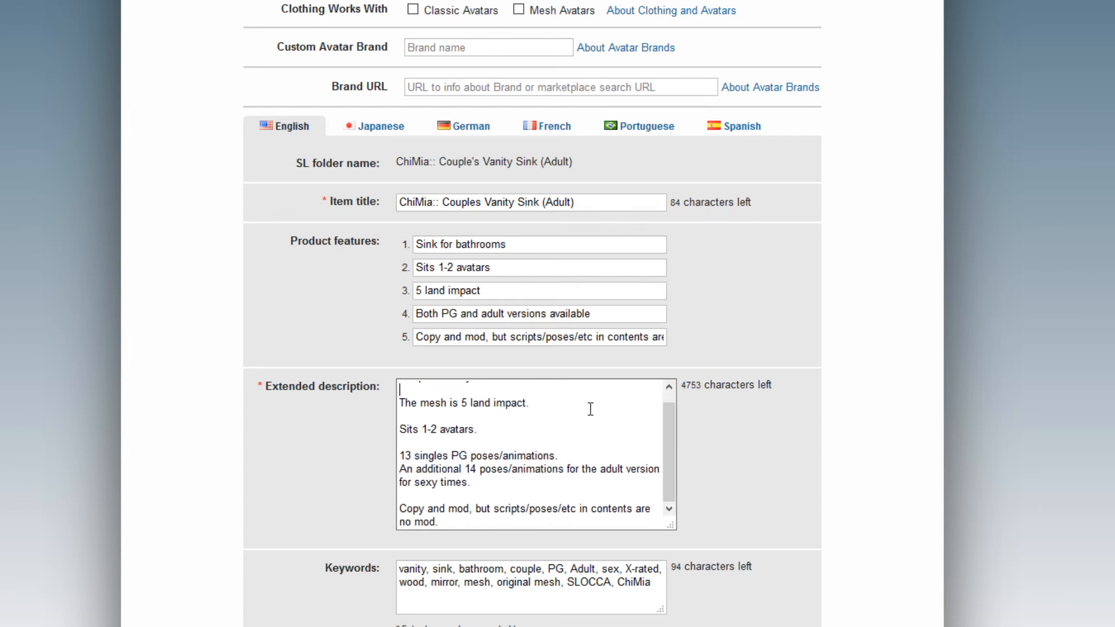
scroll(476, 403, "up", 1)
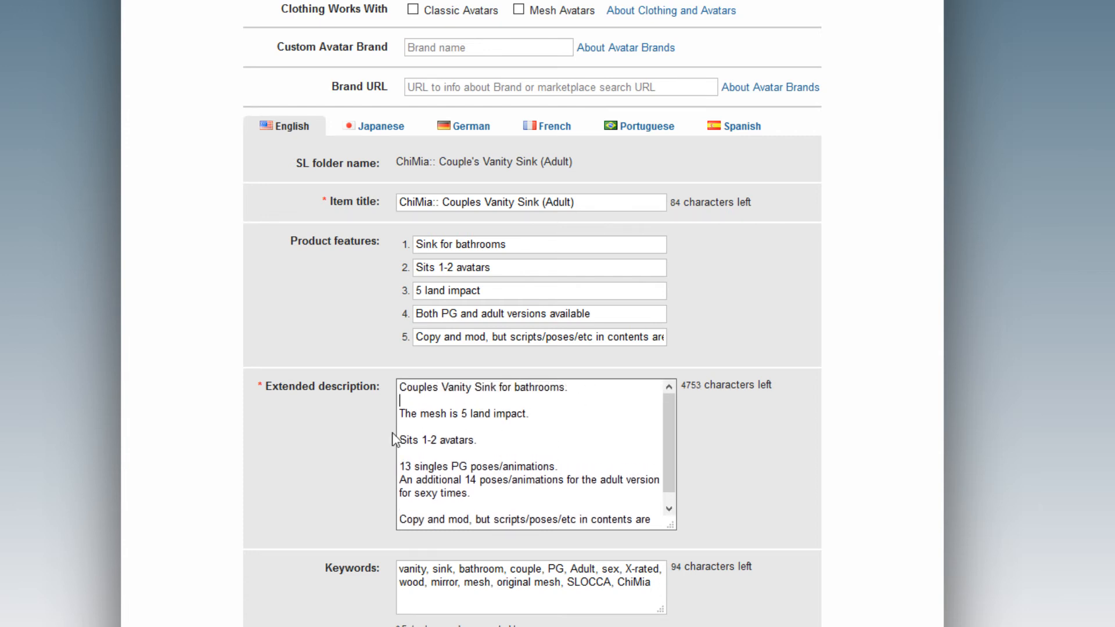
scroll(430, 441, "up", 1)
scroll(454, 446, "down", 2)
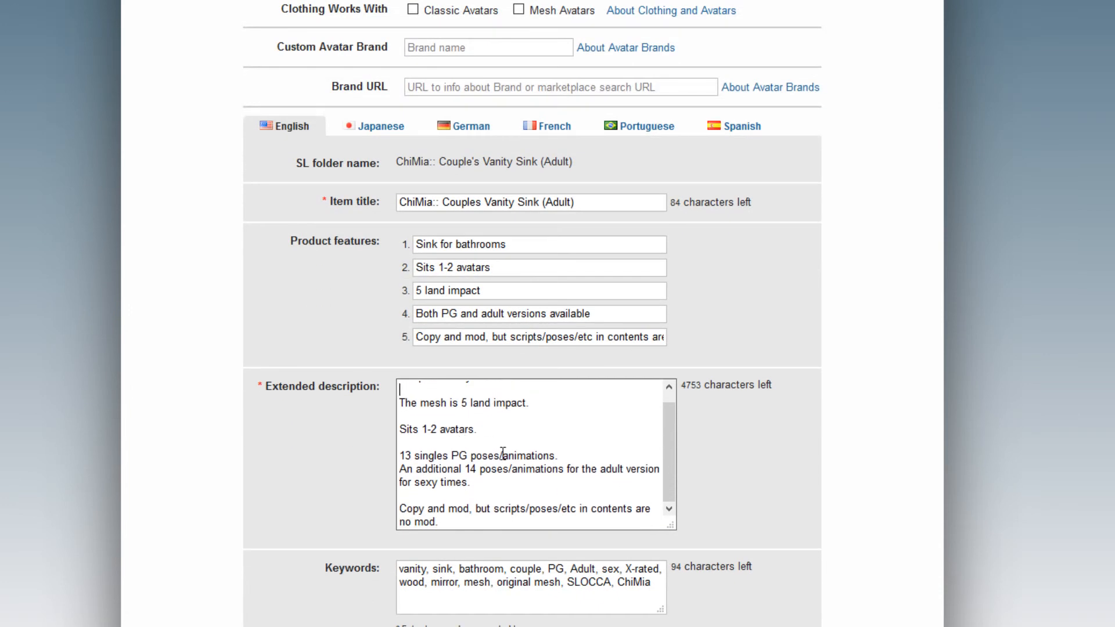
left_click_drag(559, 456, 381, 456)
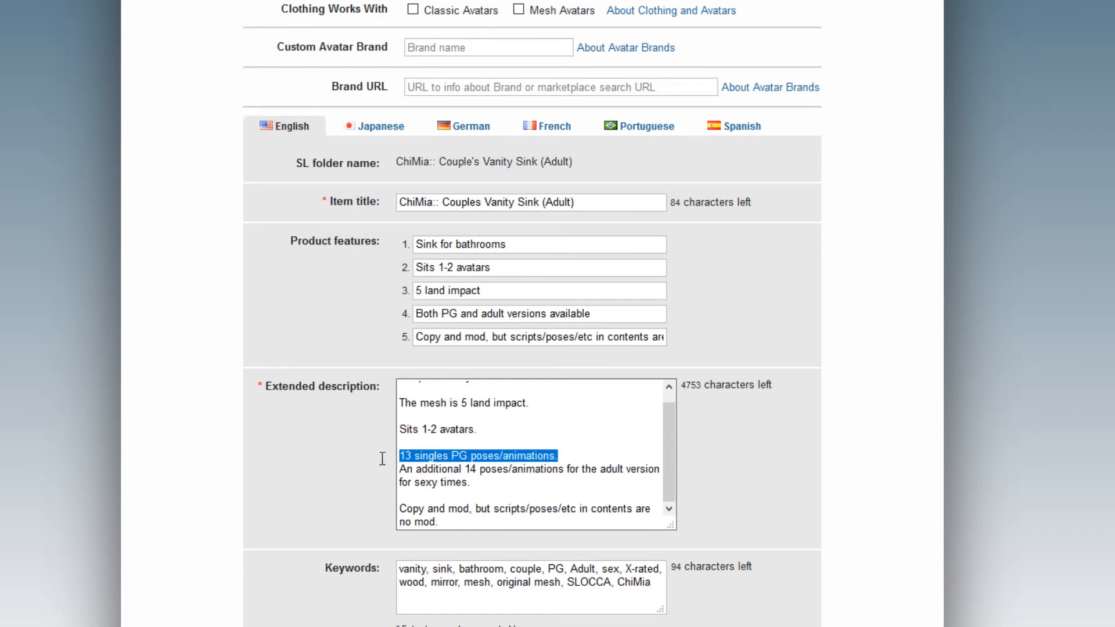
Review the poses sentences in the description, then delete 'PG' from the Keywords field.
left_click(562, 454)
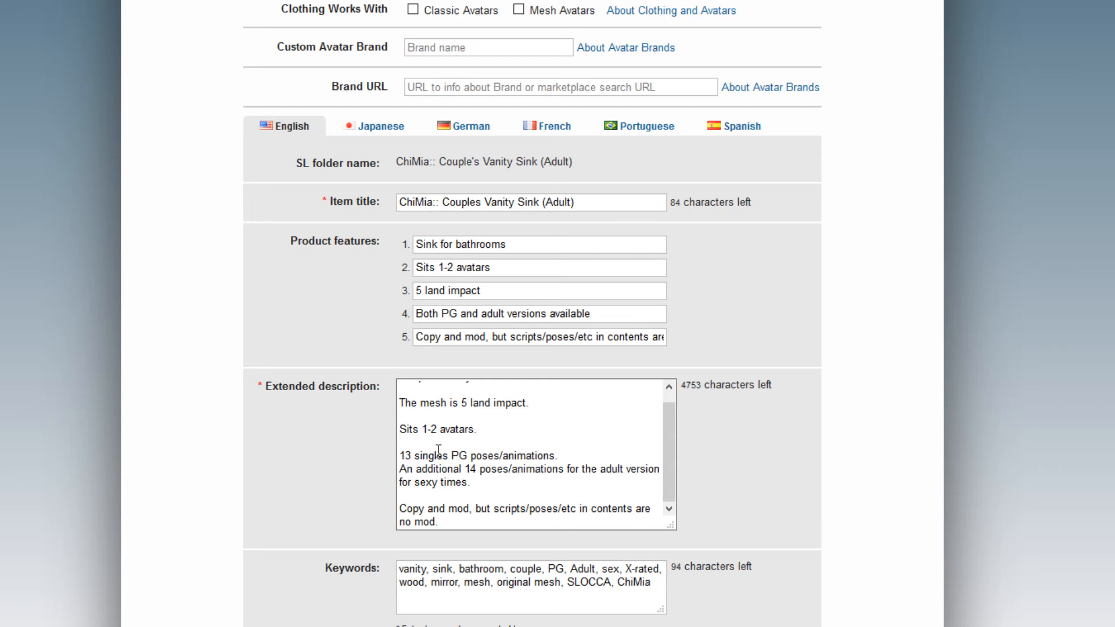
left_click_drag(566, 456, 331, 462)
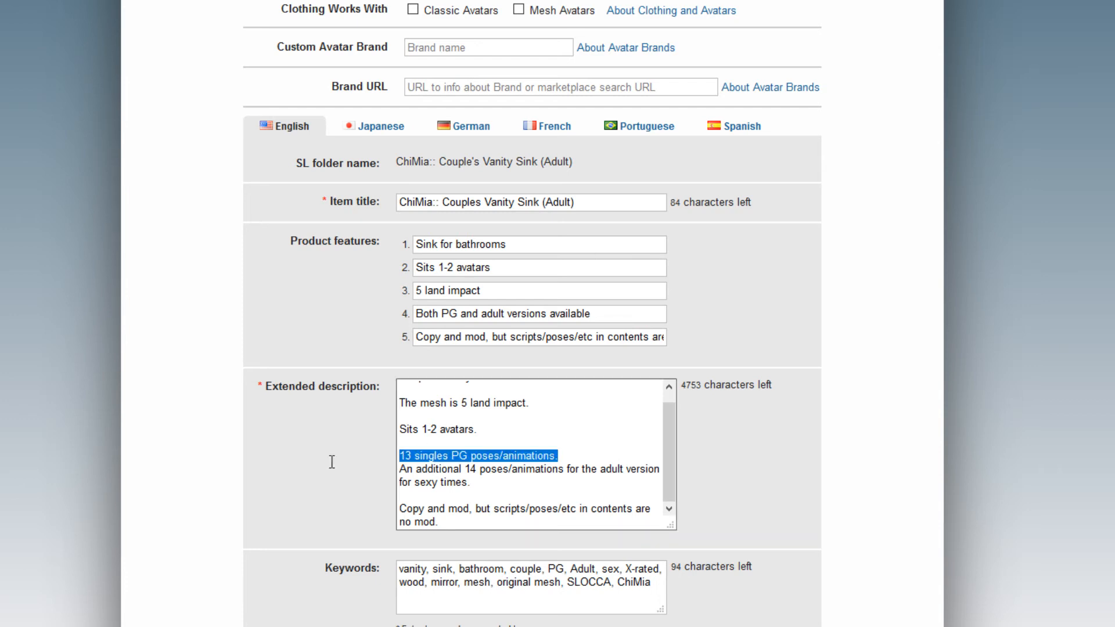
left_click(498, 478)
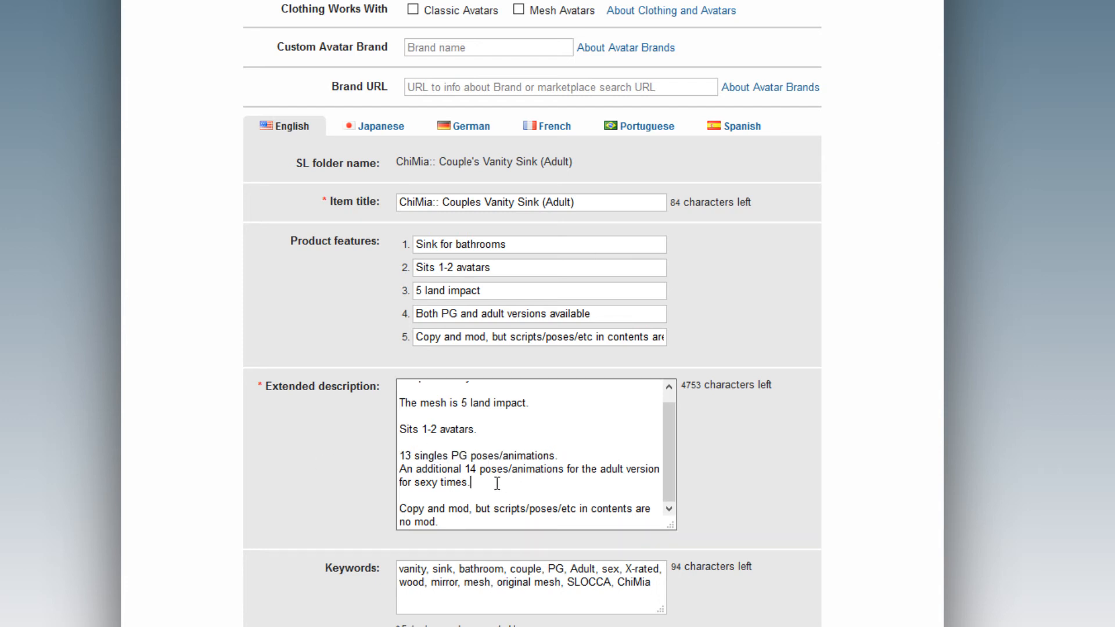
left_click_drag(497, 482, 386, 472)
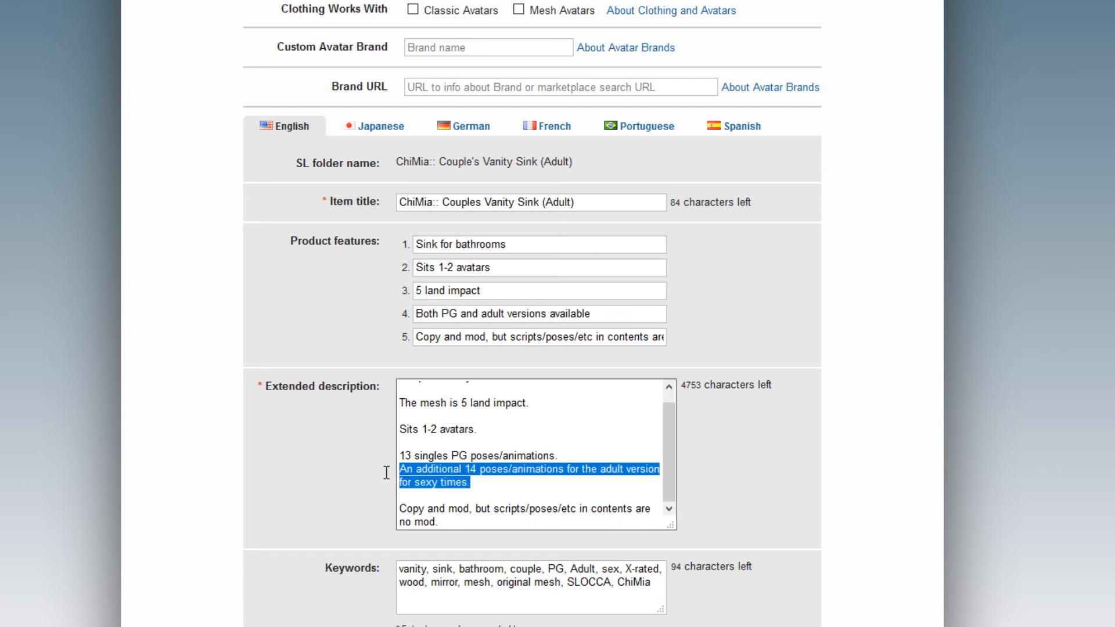
left_click(485, 481)
left_click_drag(483, 480, 547, 452)
left_click(489, 478)
scroll(552, 447, "down", 3)
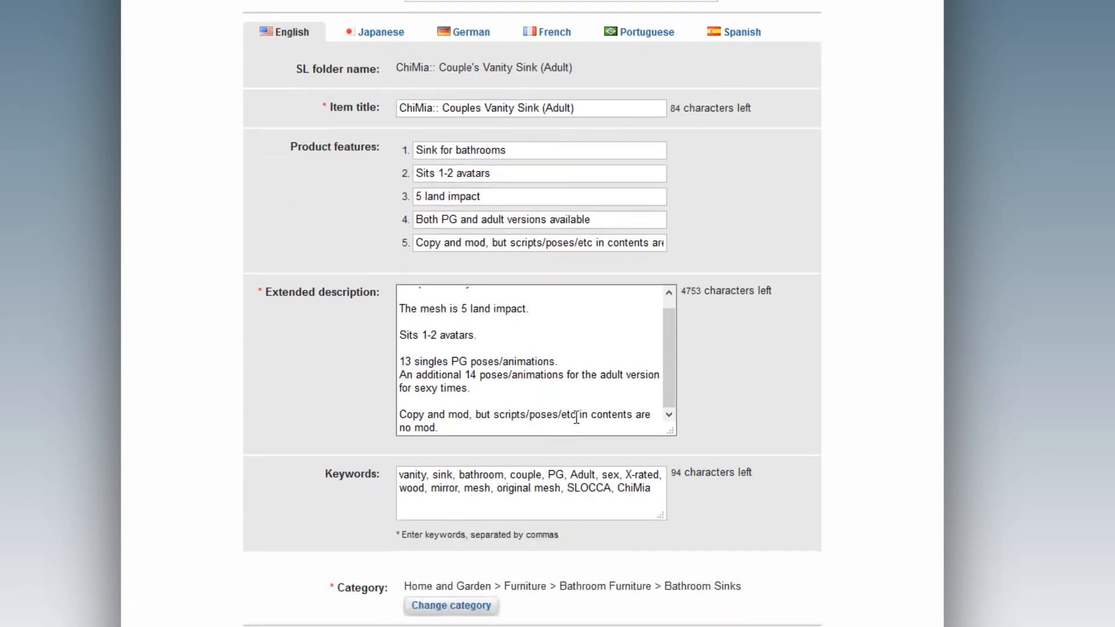
left_click_drag(571, 475, 550, 469)
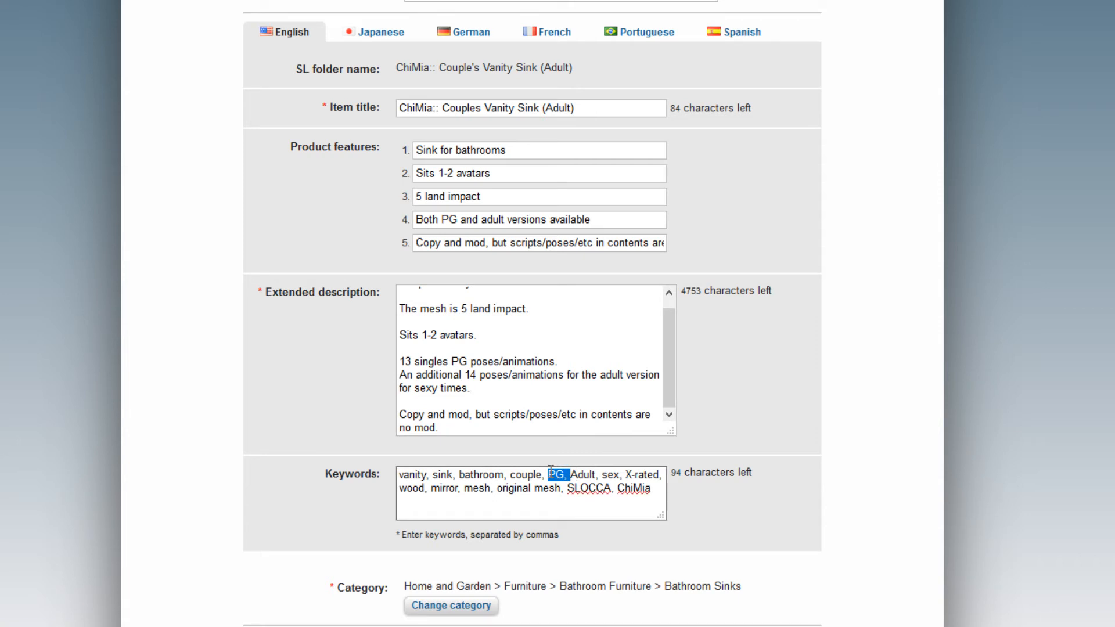
key("BackSpace")
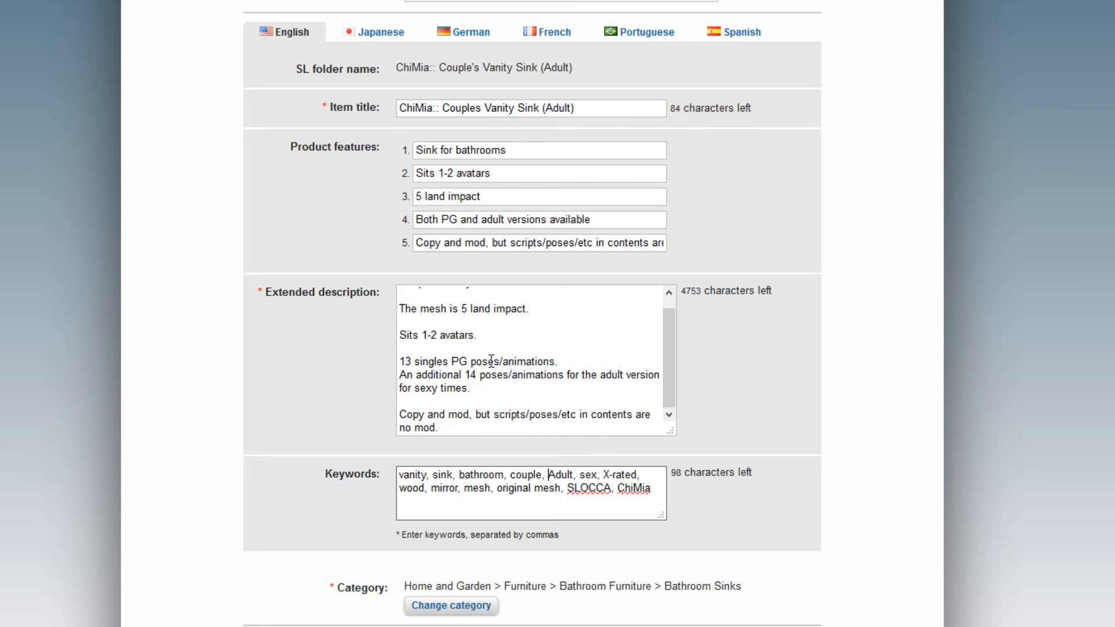
scroll(284, 383, "down", 3)
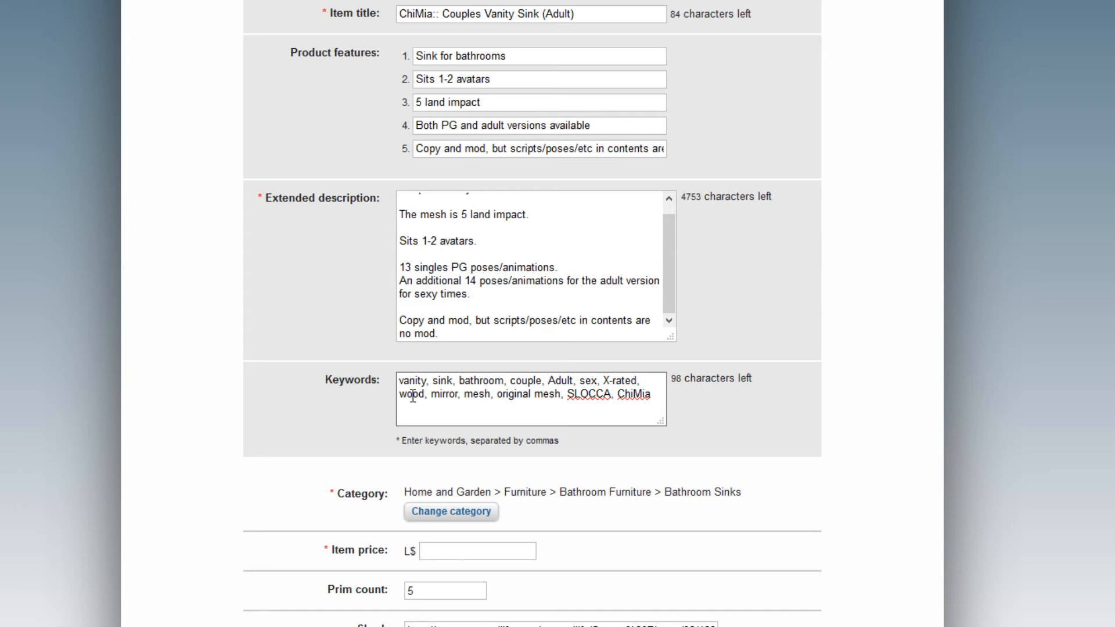
Enter 750 in the Item price field, making the price L$ 750.
scroll(327, 421, "up", 5)
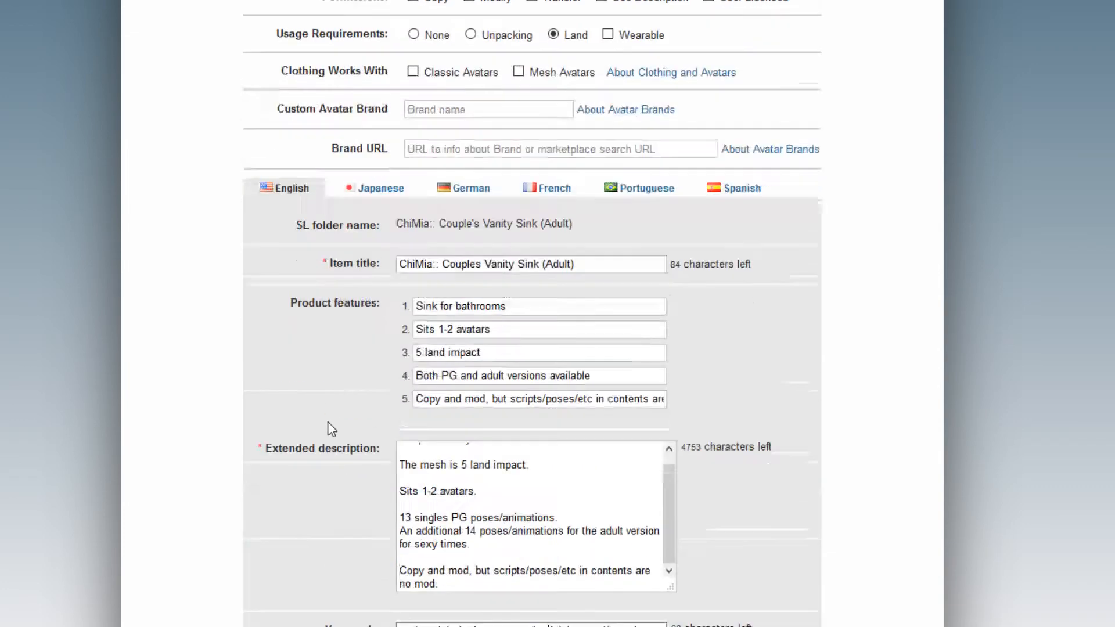
scroll(336, 421, "down", 4)
scroll(345, 422, "down", 6)
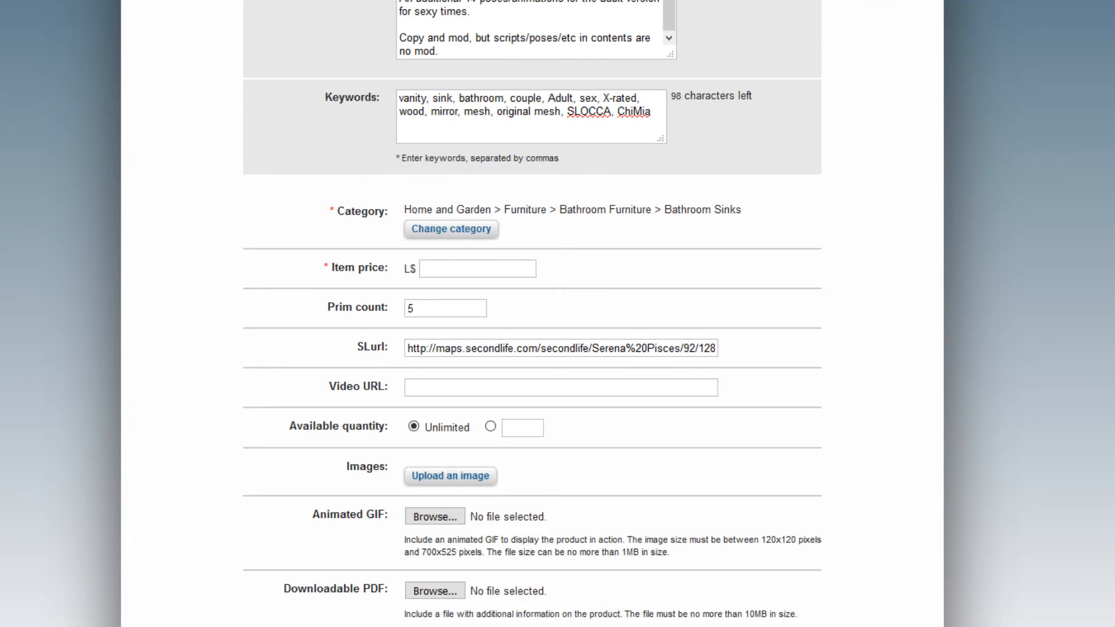
left_click(446, 265)
type("7")
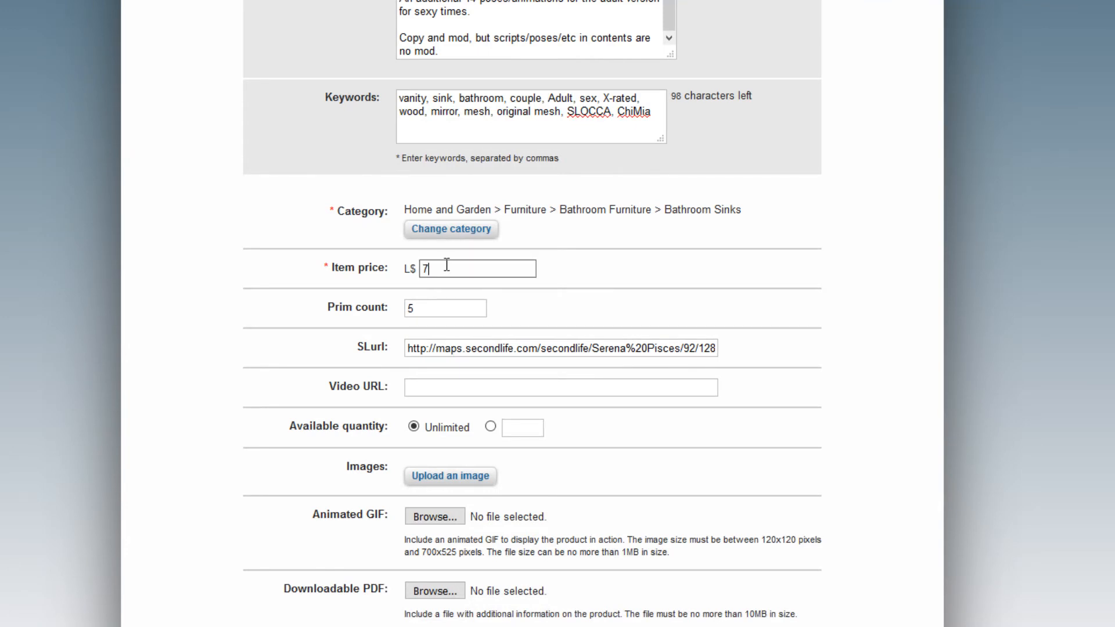
type("50")
left_click(207, 373)
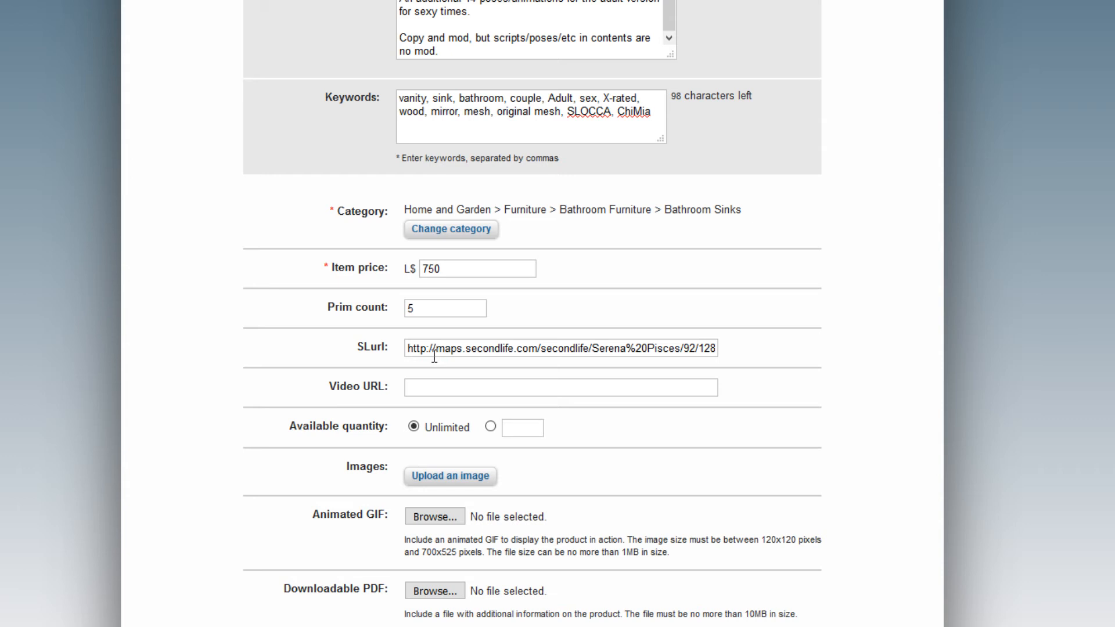
Upload the vanity sink picture as the listing's main product image.
left_click(451, 477)
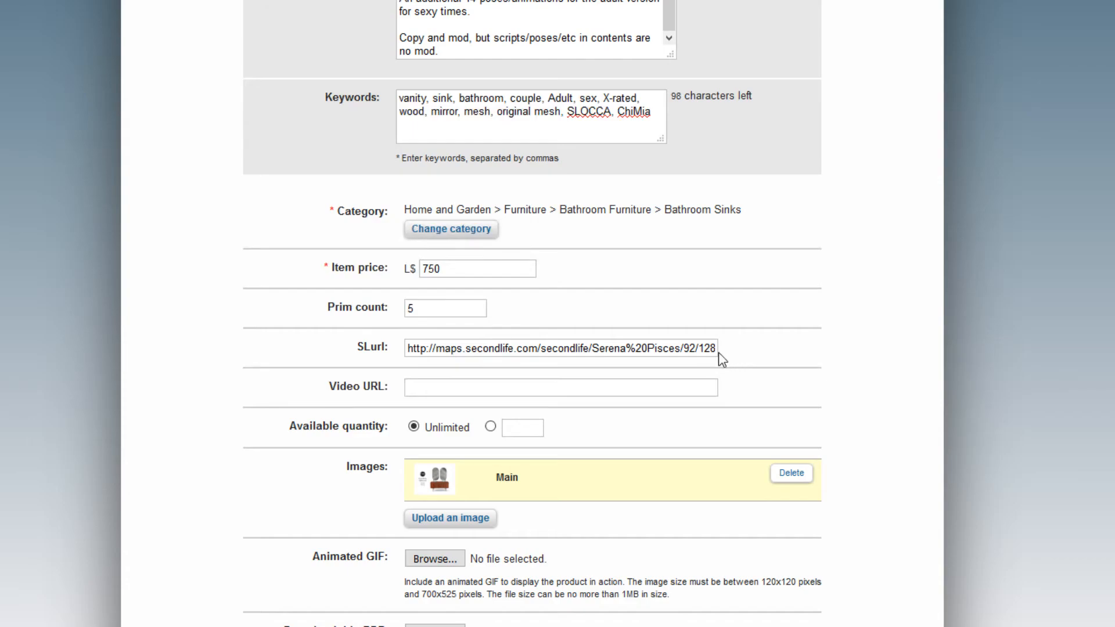
scroll(570, 411, "down", 3)
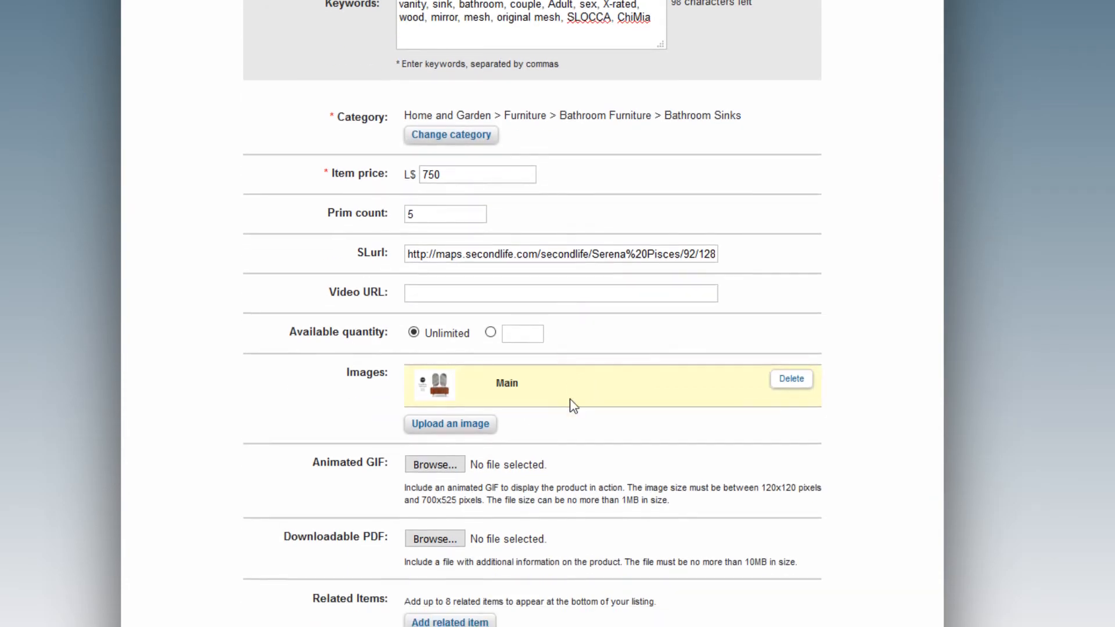
scroll(543, 418, "down", 3)
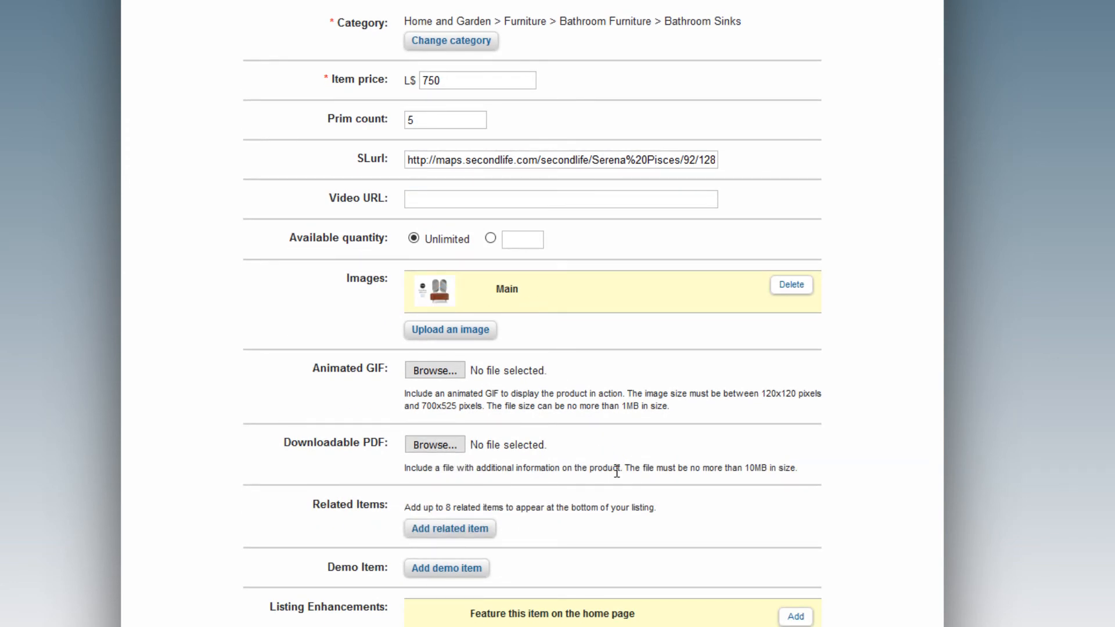
scroll(617, 471, "down", 3)
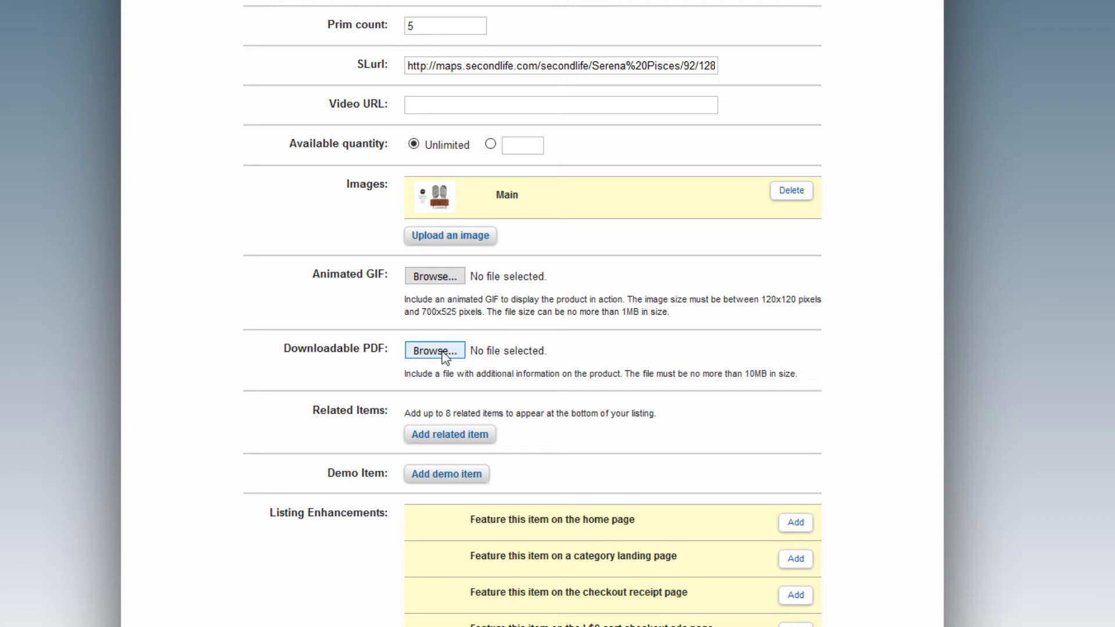
Search related products for 'bathtub' and add ChiMia:: Steampunk Bathtub as a related item.
left_click(451, 441)
left_click(355, 112)
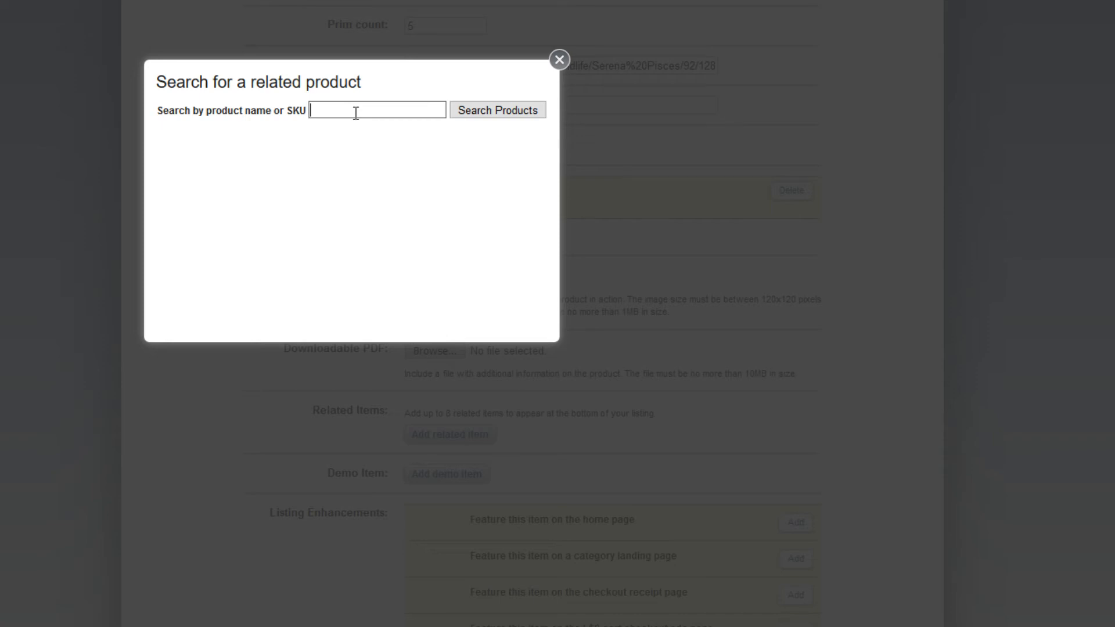
type("bathtub")
key("Return")
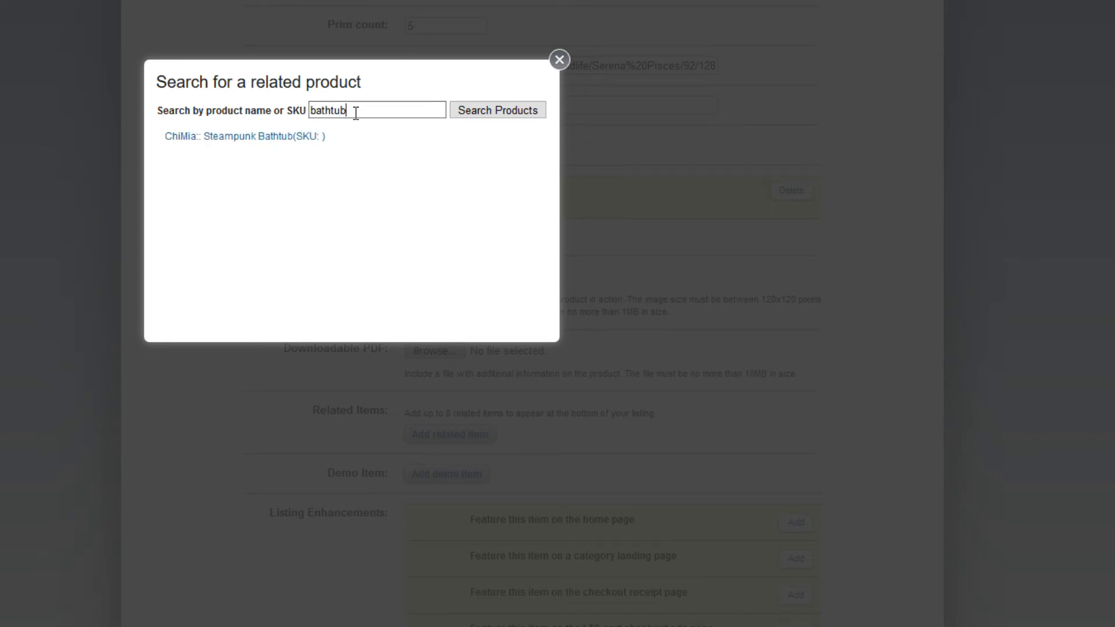
left_click(318, 142)
scroll(535, 428, "down", 3)
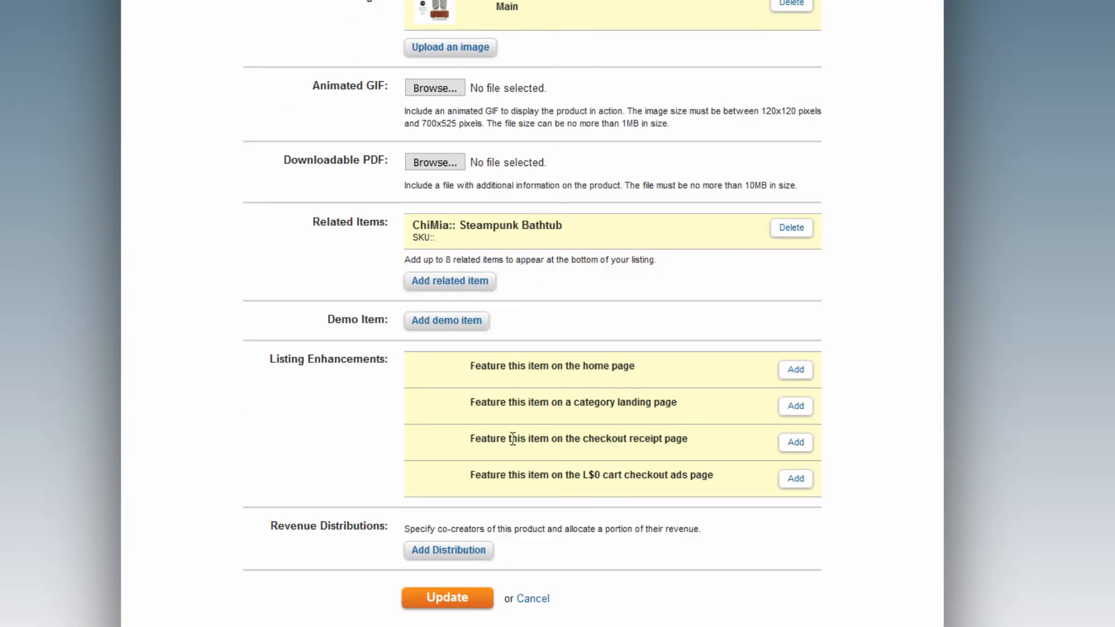
scroll(584, 291, "up", 2)
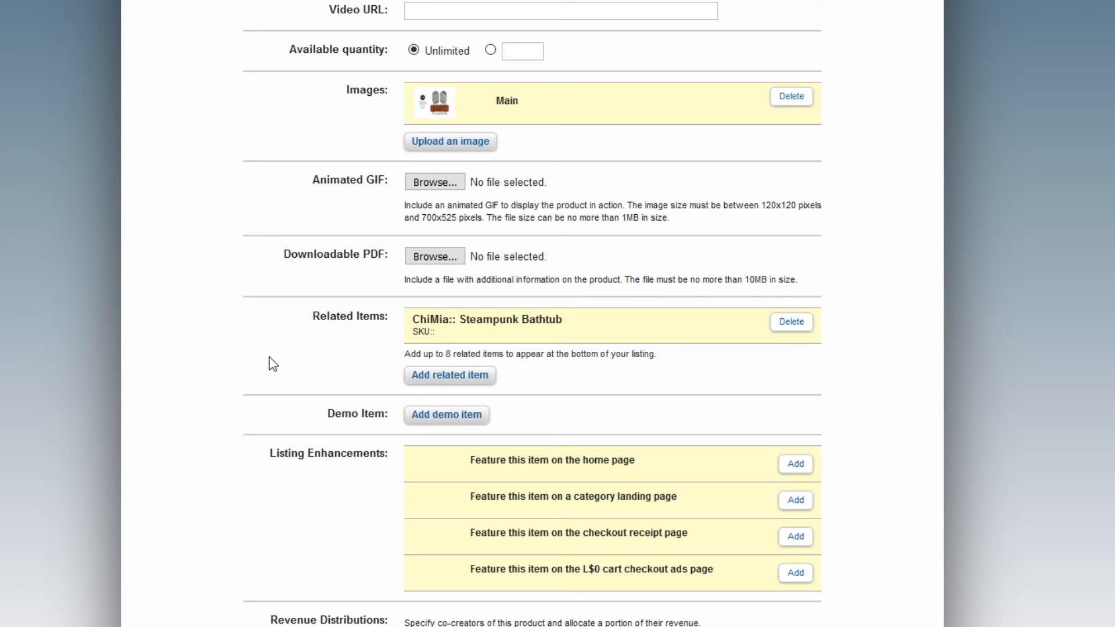
Search 'dressers' and add Welsh Dressers FAT PACK and Welsh Dresser (Vintage Cream) as related items.
left_click(464, 375)
left_click_drag(380, 108, 179, 107)
left_click(373, 107)
left_click_drag(362, 109, 233, 115)
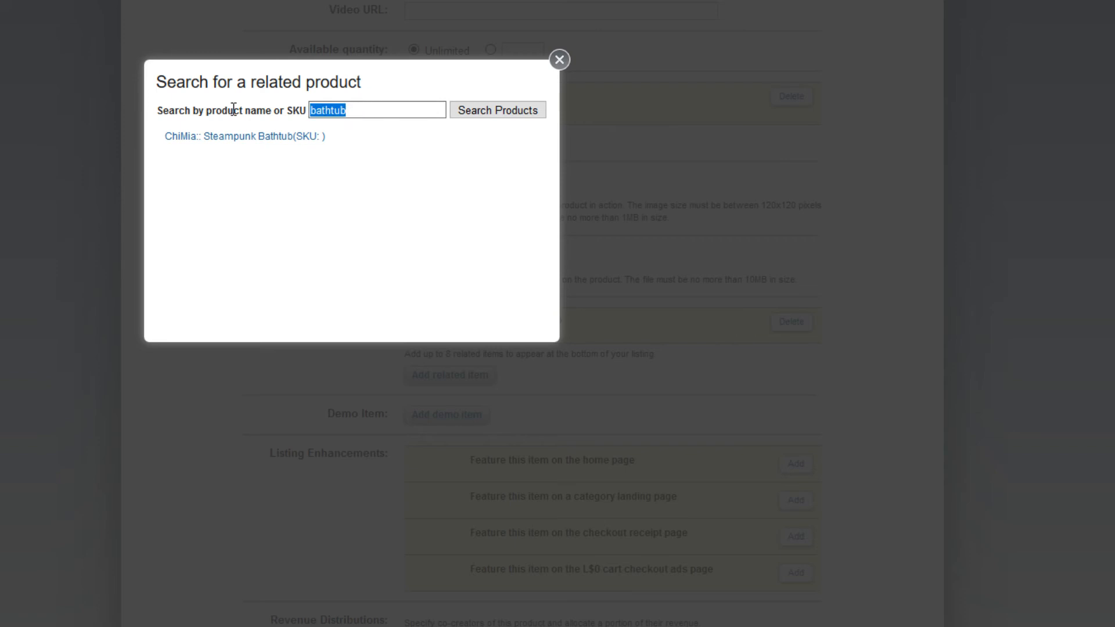
key("BackSpace")
type("dressers")
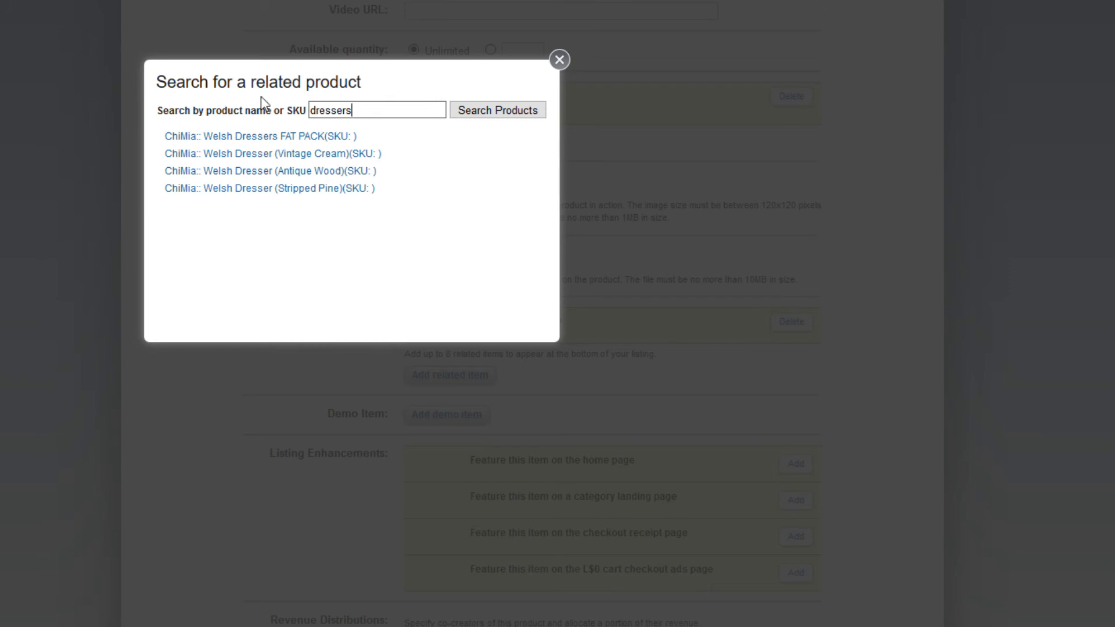
left_click(245, 136)
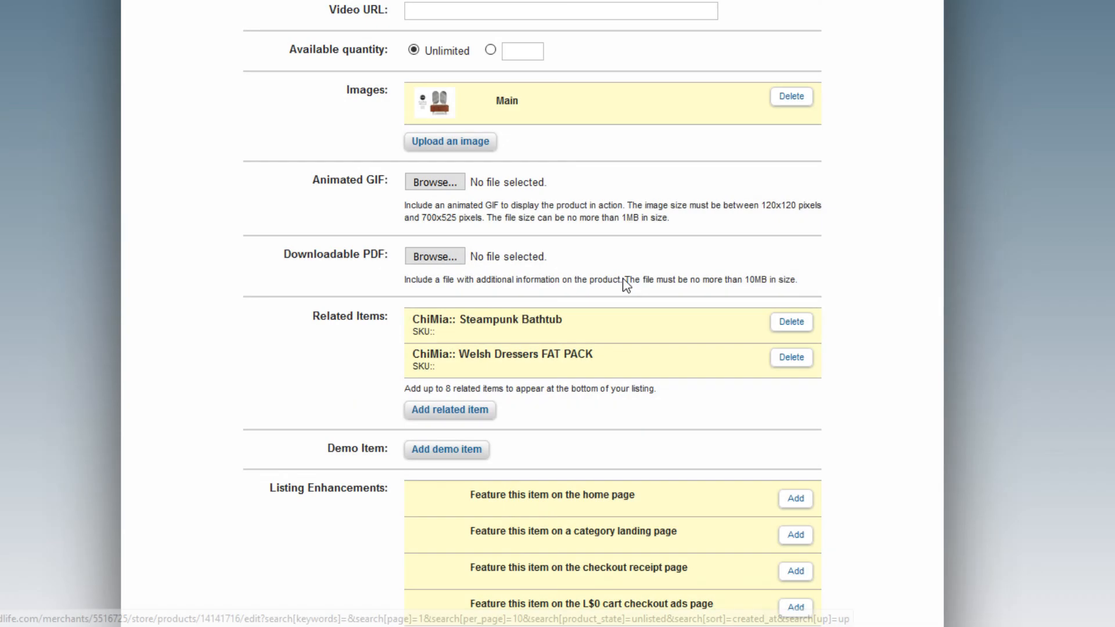
left_click(469, 410)
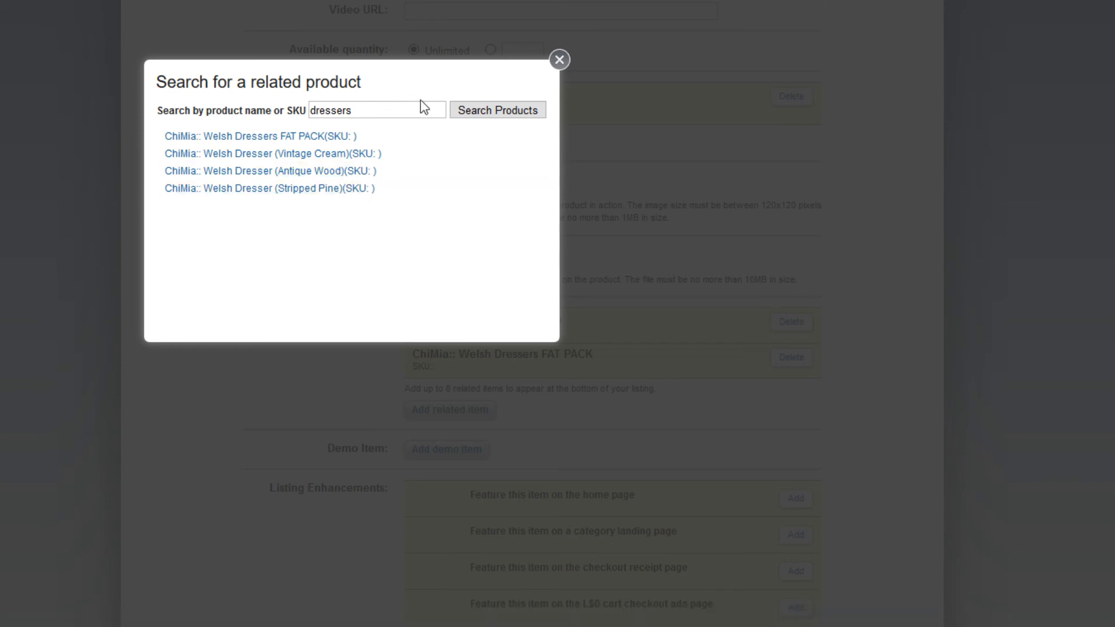
left_click(342, 158)
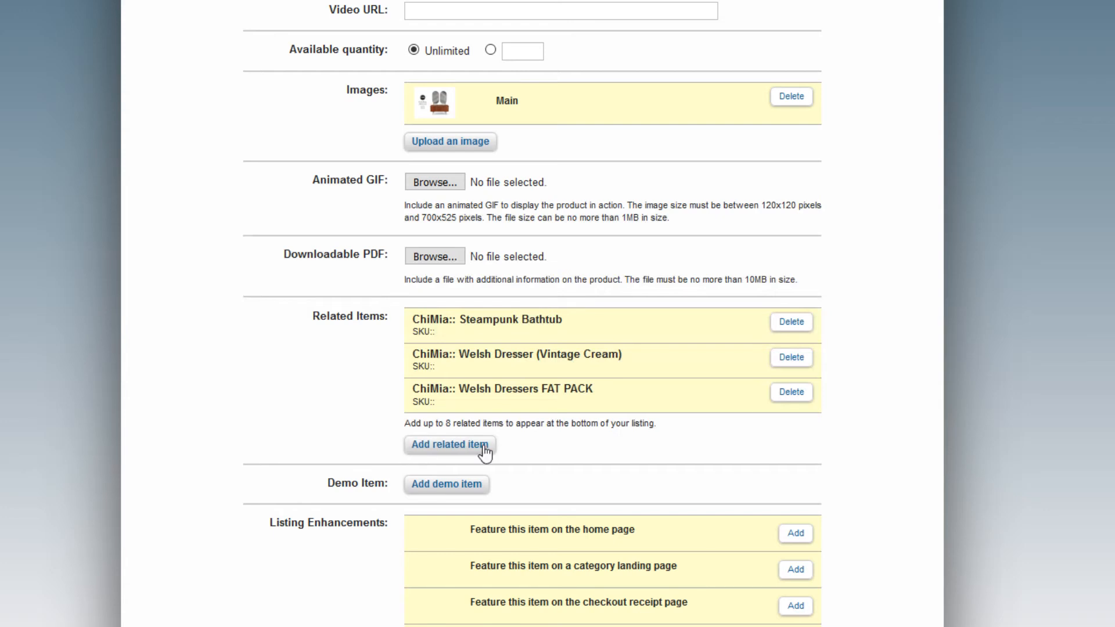
Search for wall art and add the first wall art piece as a related item.
left_click(480, 445)
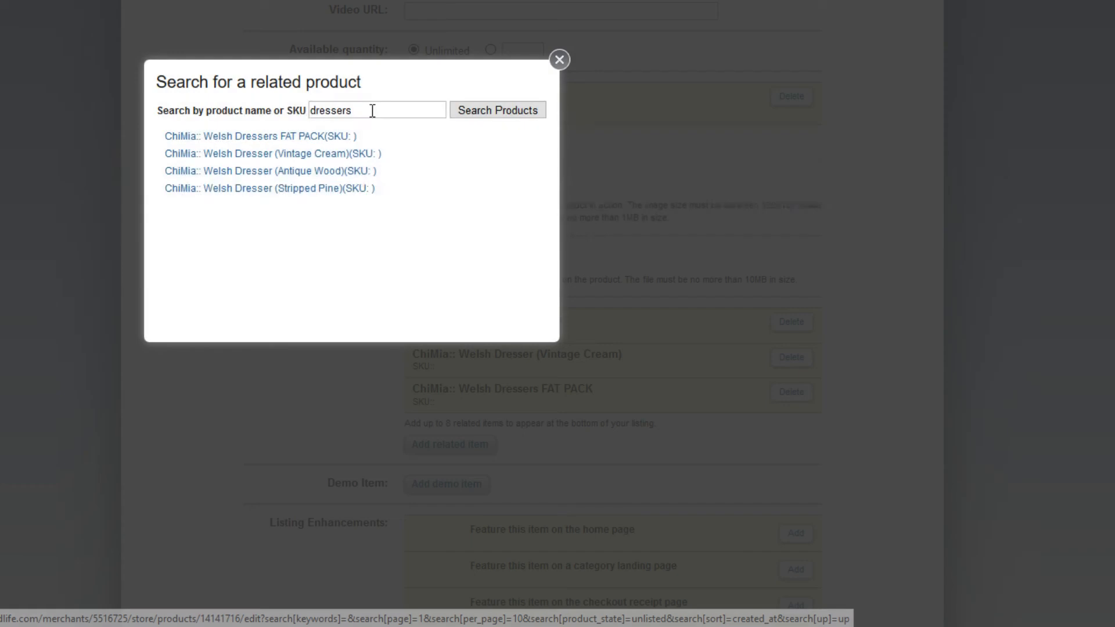
key("BackSpace")
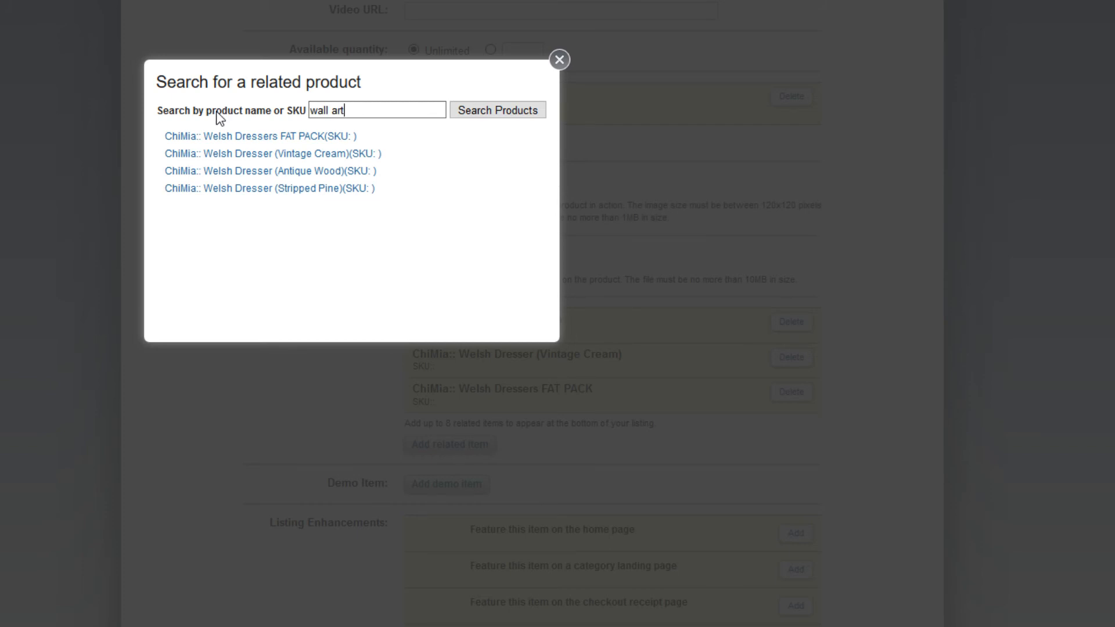
key("Return")
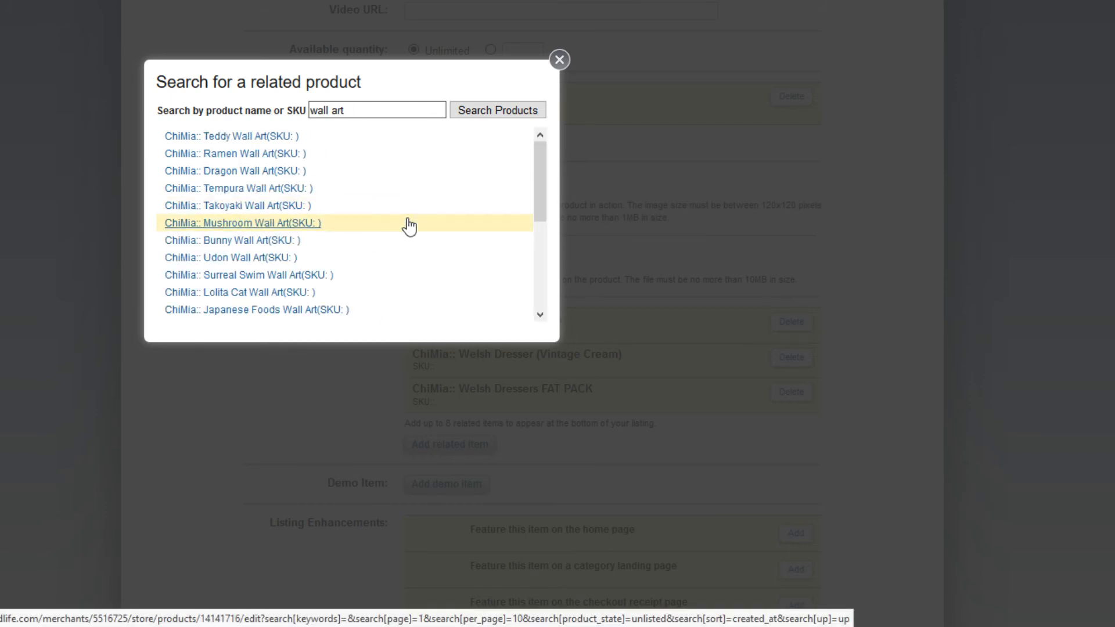
scroll(416, 222, "down", 3)
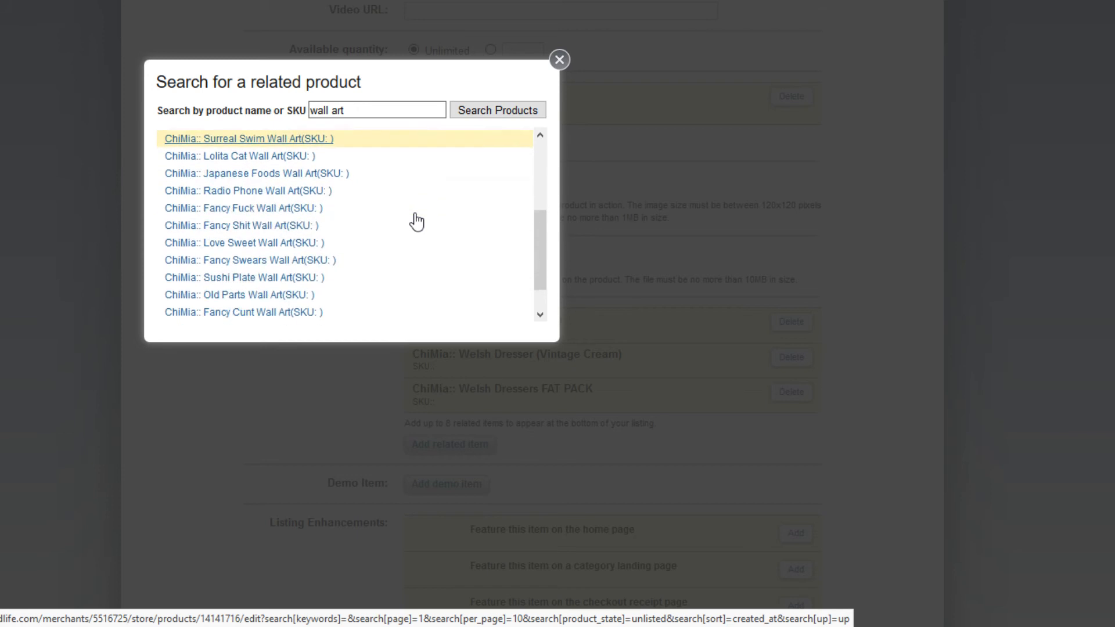
scroll(413, 218, "down", 1)
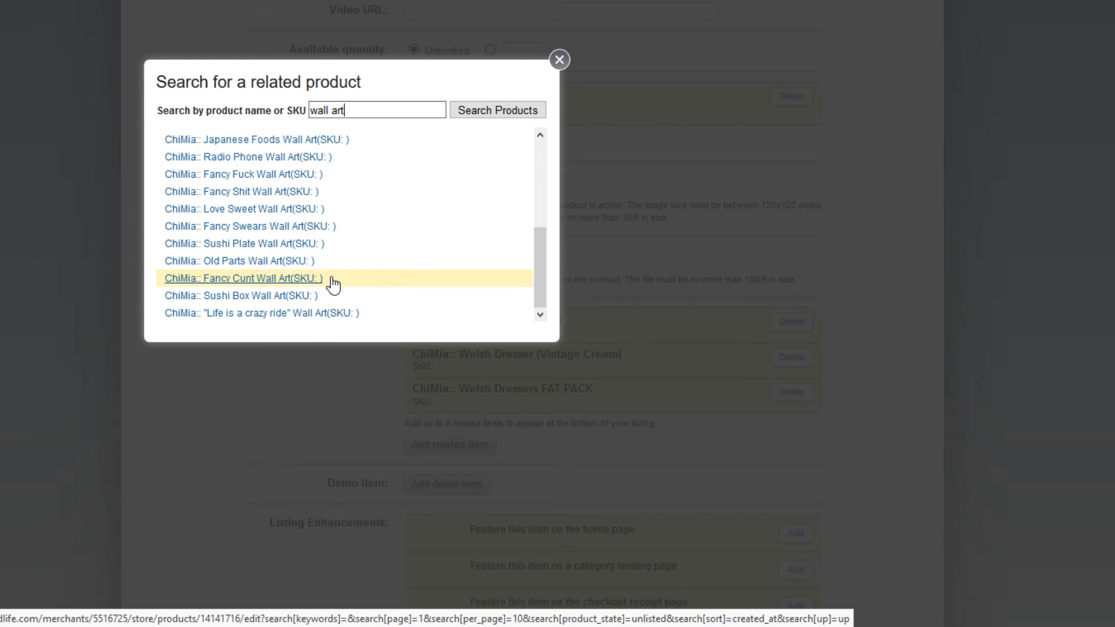
left_click(299, 282)
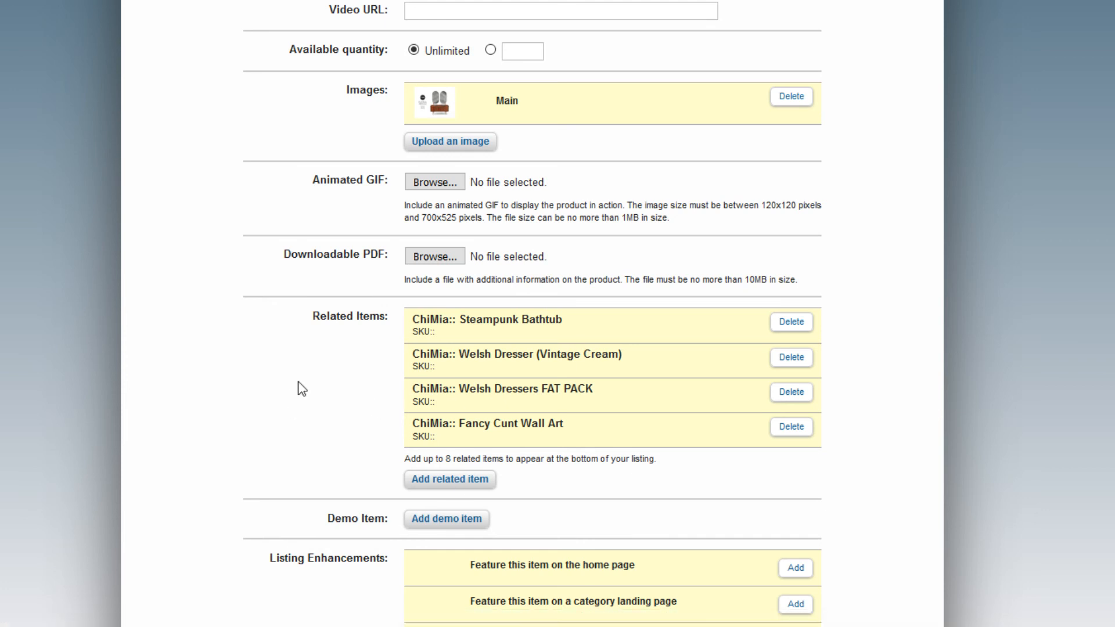
Add 'Life is a crazy ride' Wall Art as a related item, then clear the search query.
left_click(457, 483)
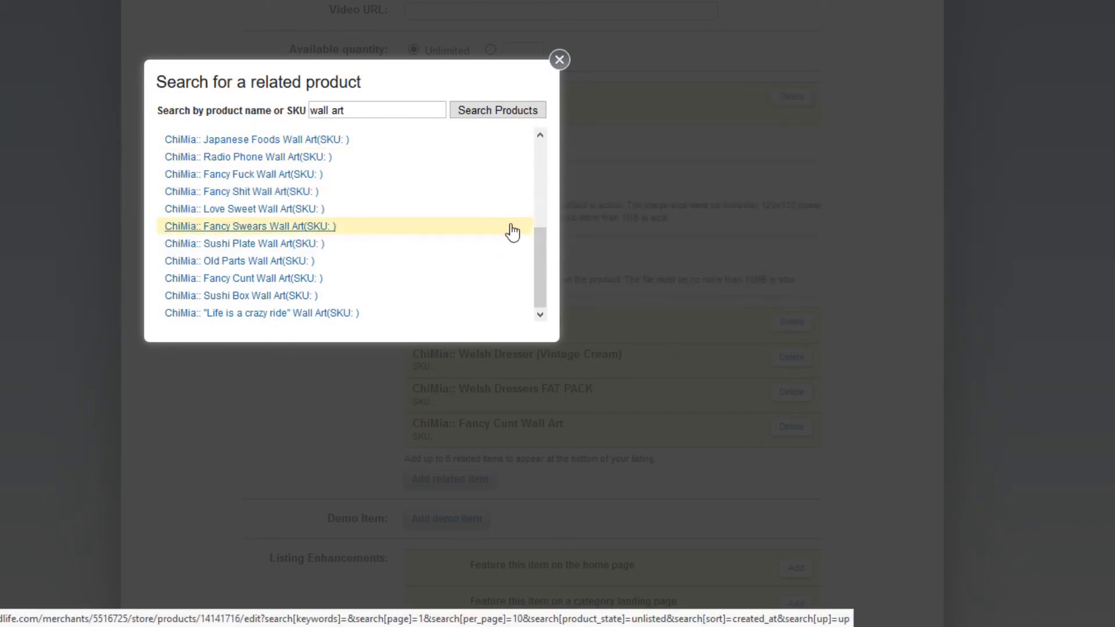
left_click_drag(539, 259, 529, 281)
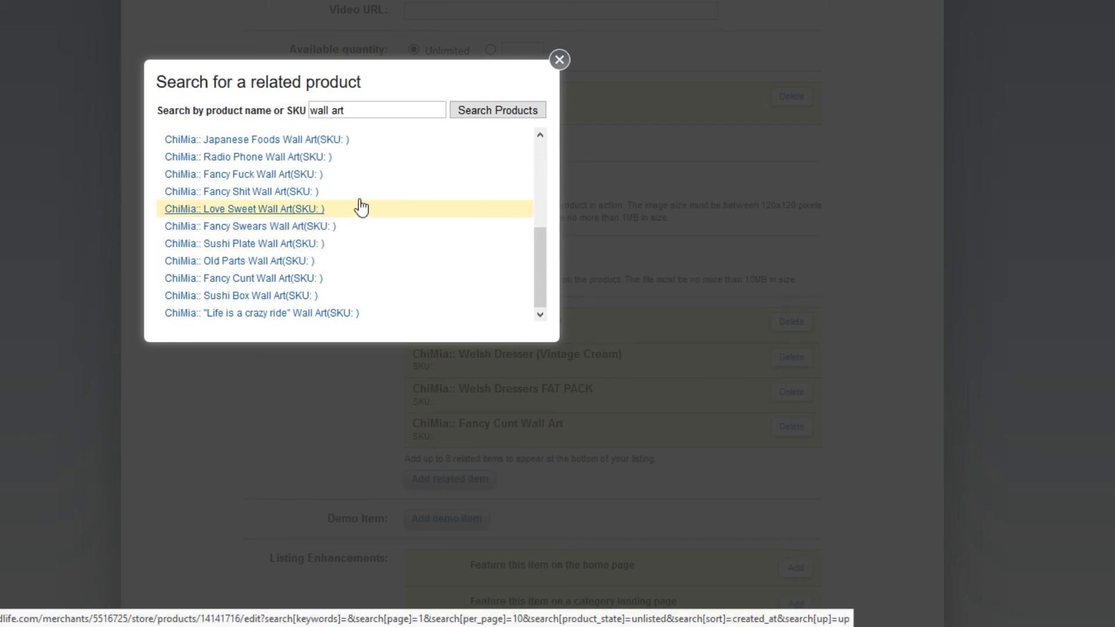
scroll(366, 249, "down", 3)
scroll(366, 238, "up", 3)
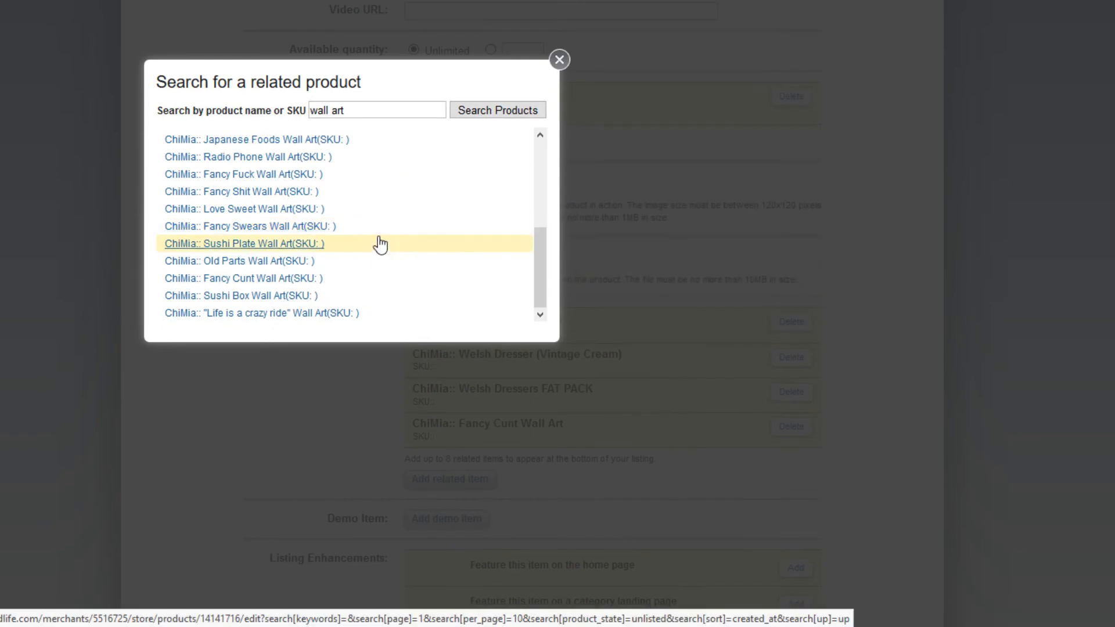
mouse_move(535, 257)
left_mouse_down()
mouse_move(548, 180)
mouse_move(547, 273)
left_mouse_up()
left_click(335, 313)
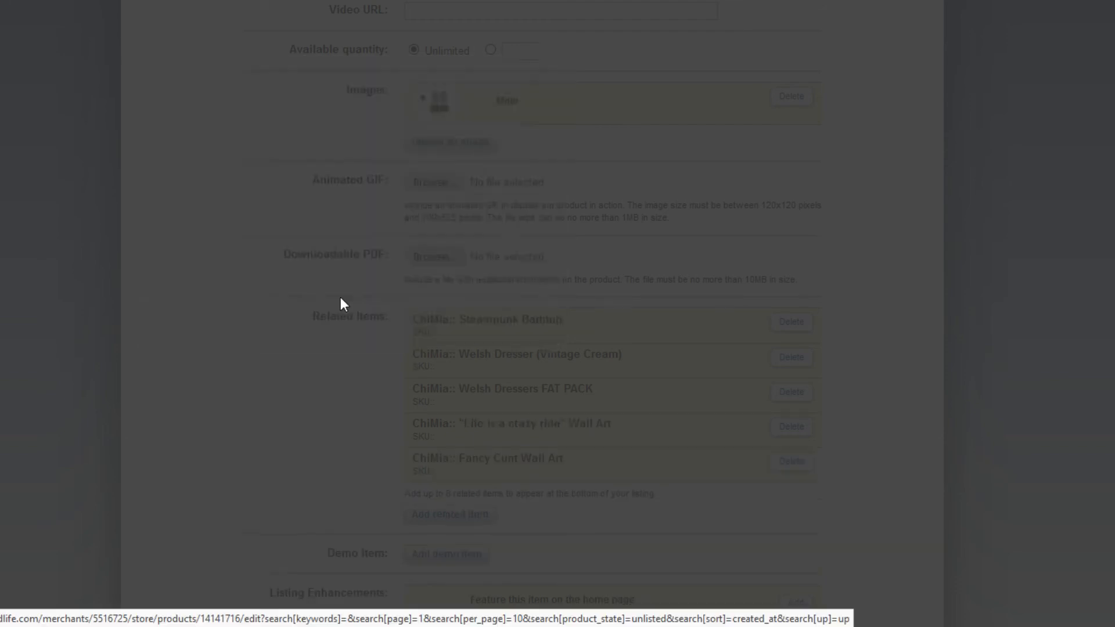
left_click(460, 514)
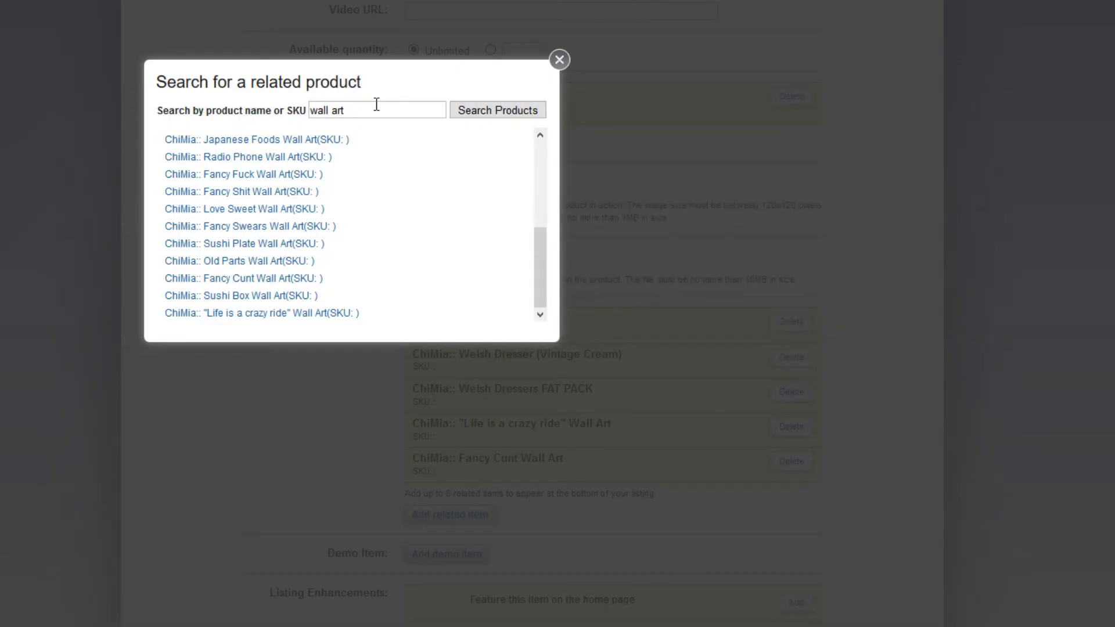
left_click_drag(373, 107, 285, 106)
key("BackSpace")
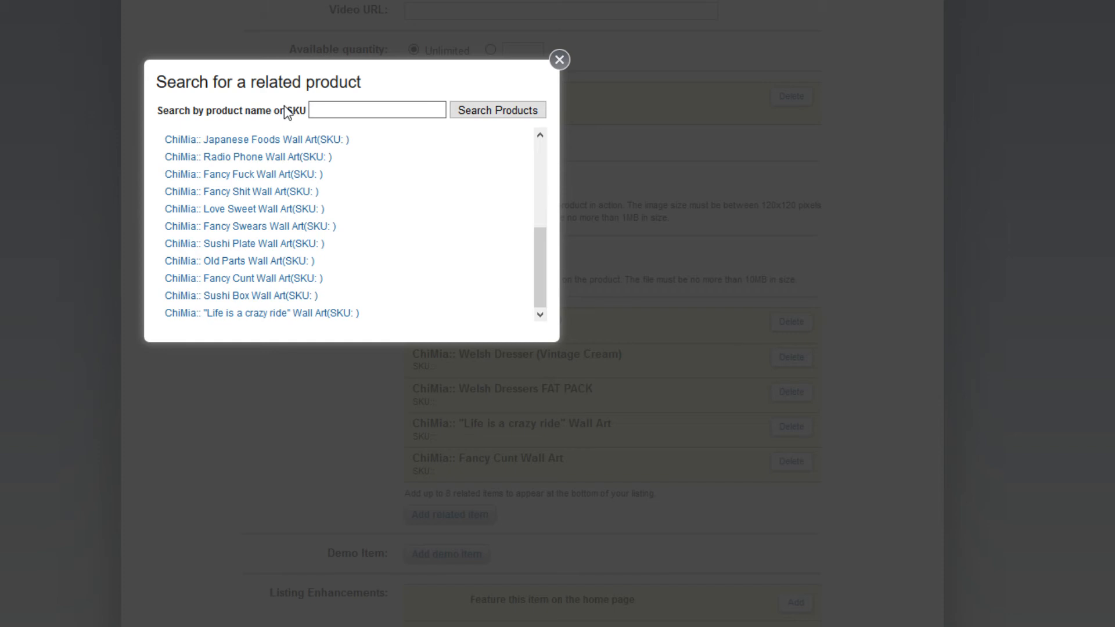
Search related items for "vintage" and add Vintage Side Table and Vintage Shell Armchair (White) PG.
key("Return")
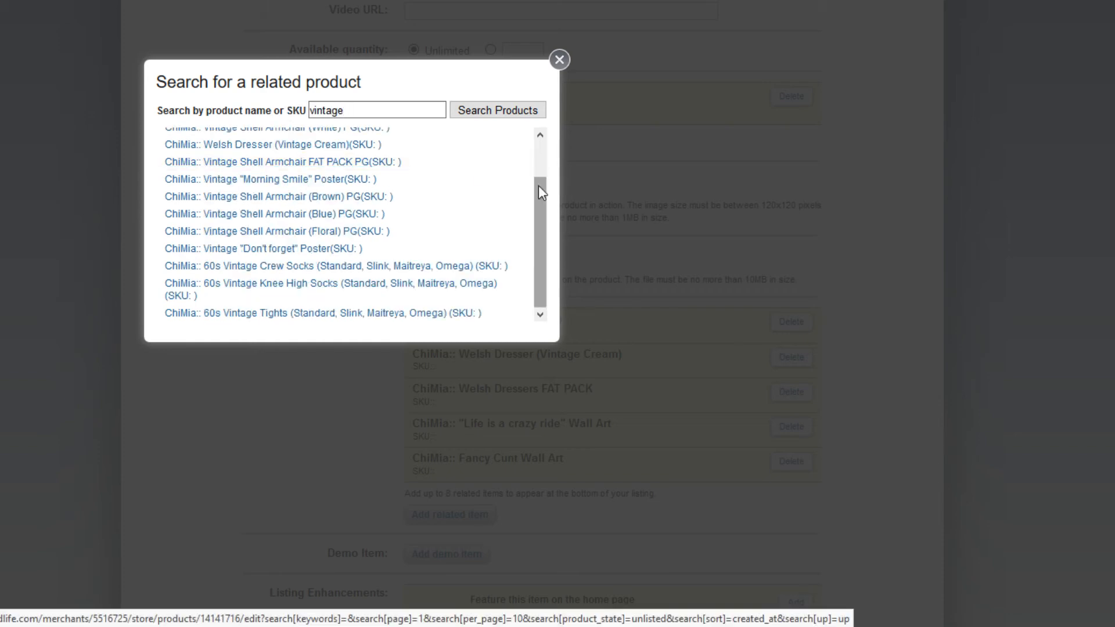
left_click_drag(538, 186, 538, 145)
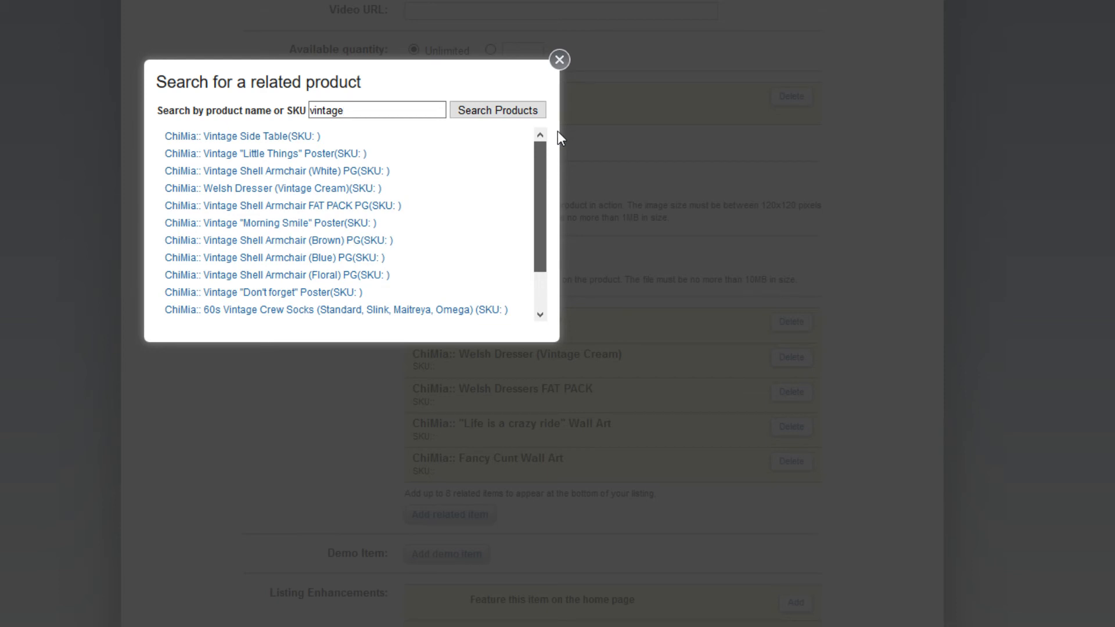
left_click(289, 138)
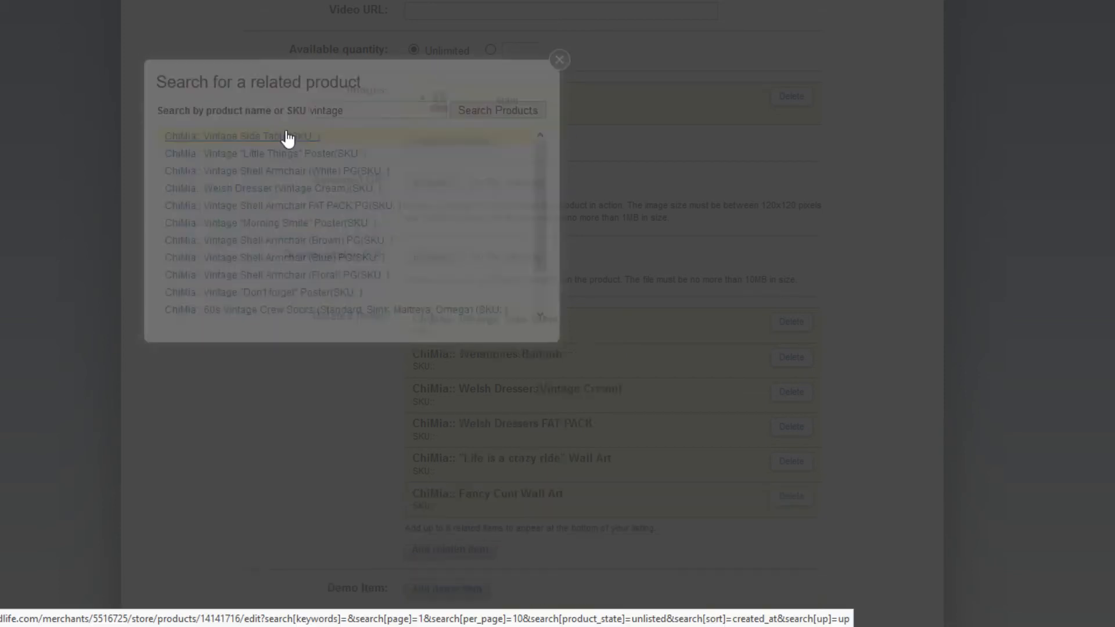
left_click(468, 552)
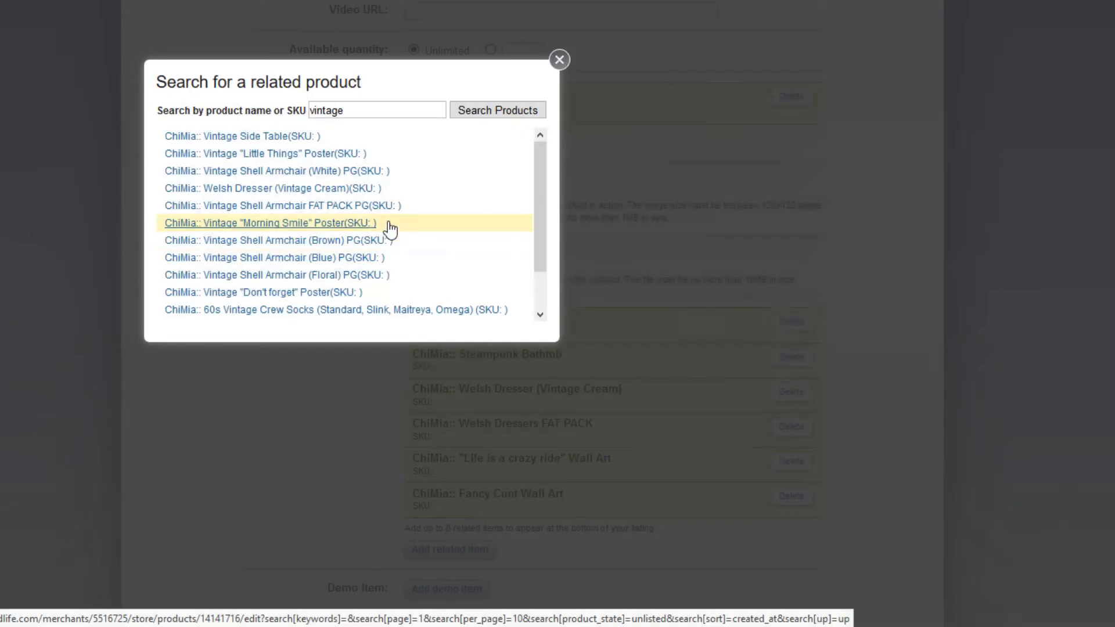
left_click(341, 172)
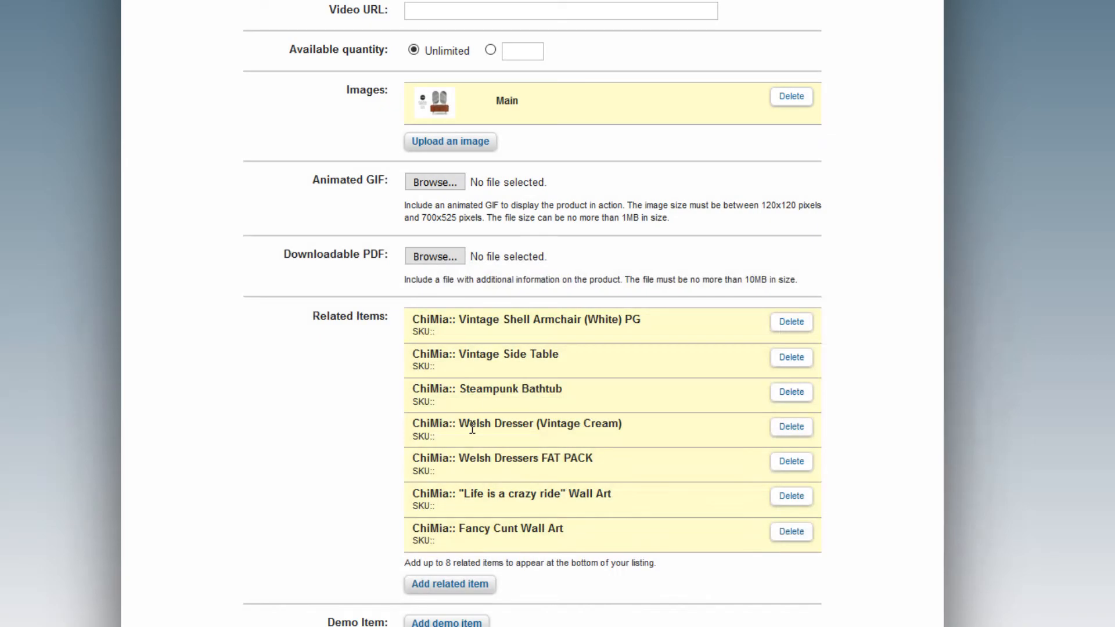
scroll(493, 426, "down", 3)
scroll(643, 406, "up", 5)
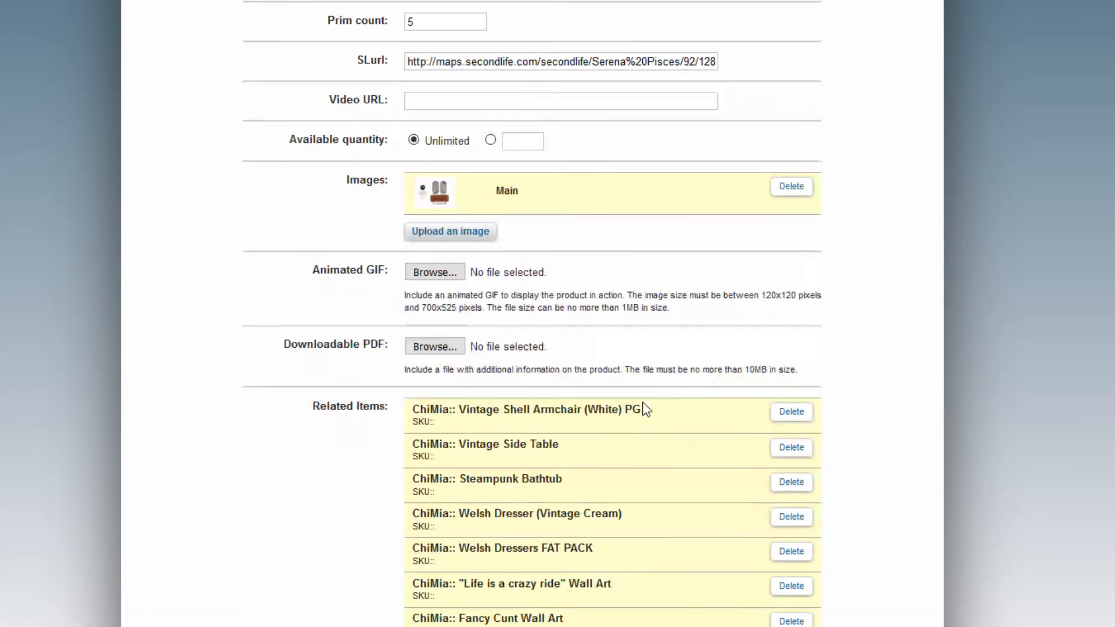
scroll(642, 406, "down", 5)
Change the related item search to "light" and add Rustic Door Vanity (Light wood) as the eighth.
left_click(480, 405)
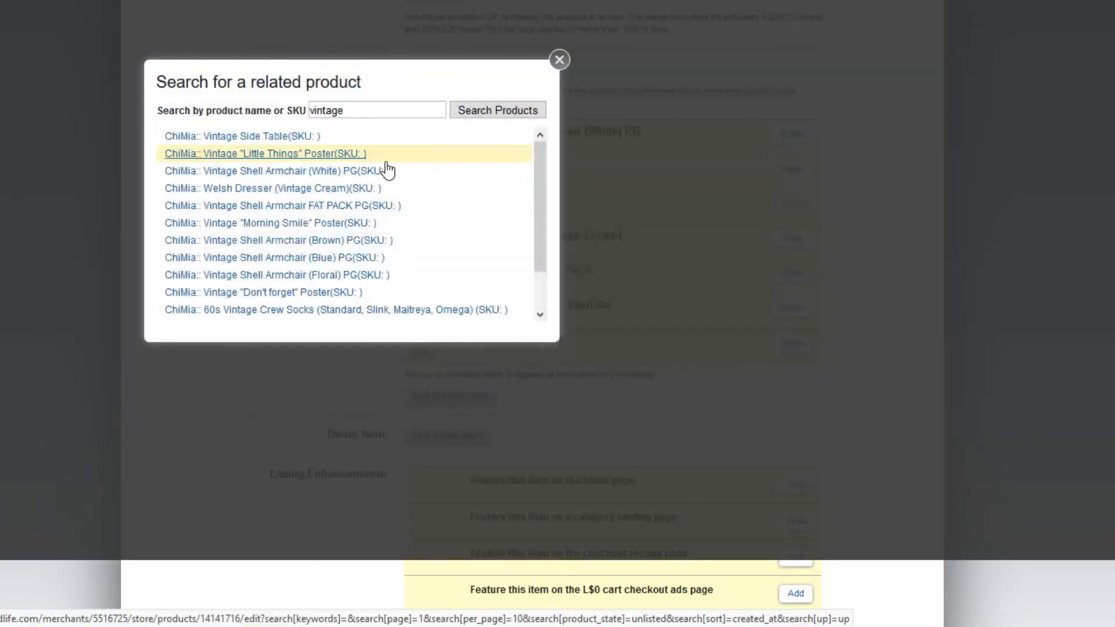
scroll(386, 174, "down", 1)
scroll(387, 173, "up", 2)
scroll(381, 110, "up", 2)
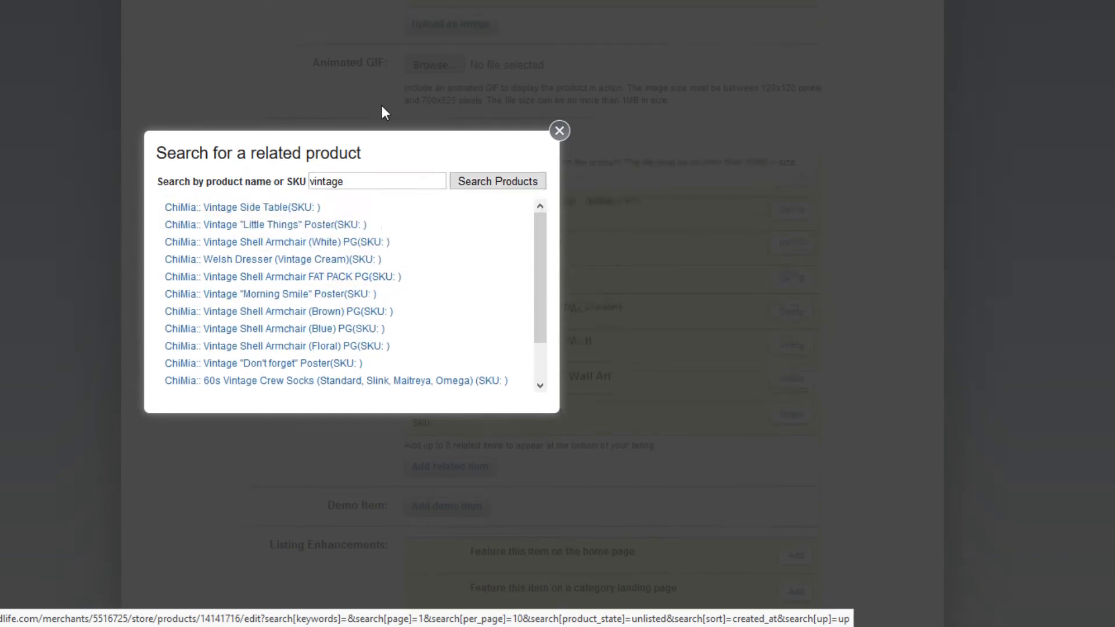
left_click(346, 204)
left_click_drag(347, 204, 295, 213)
key("BackSpace")
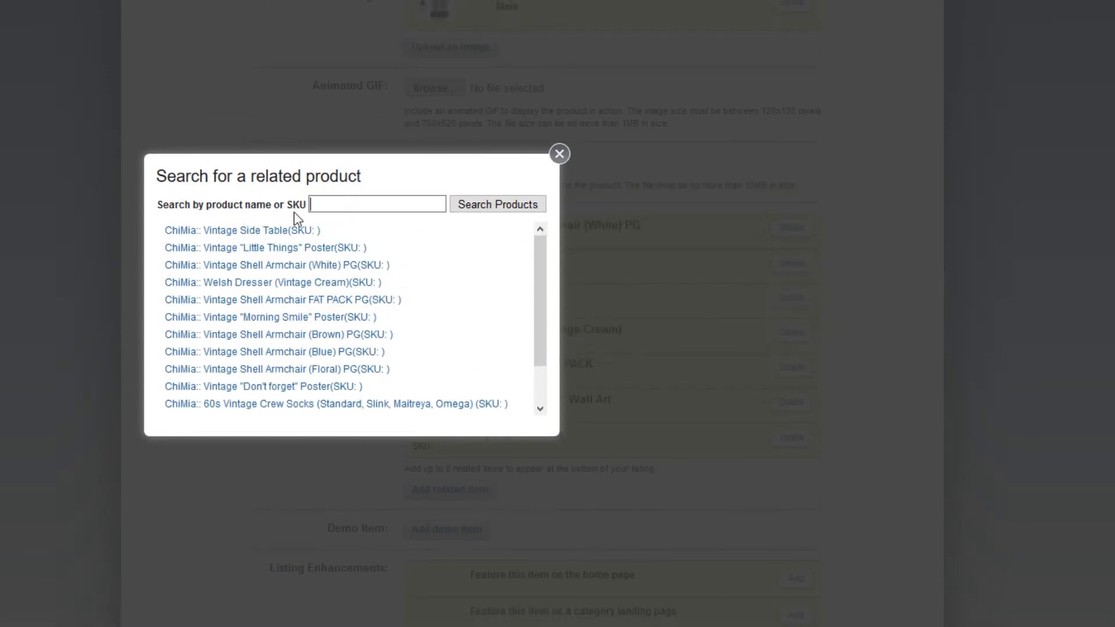
type("light")
key("Return")
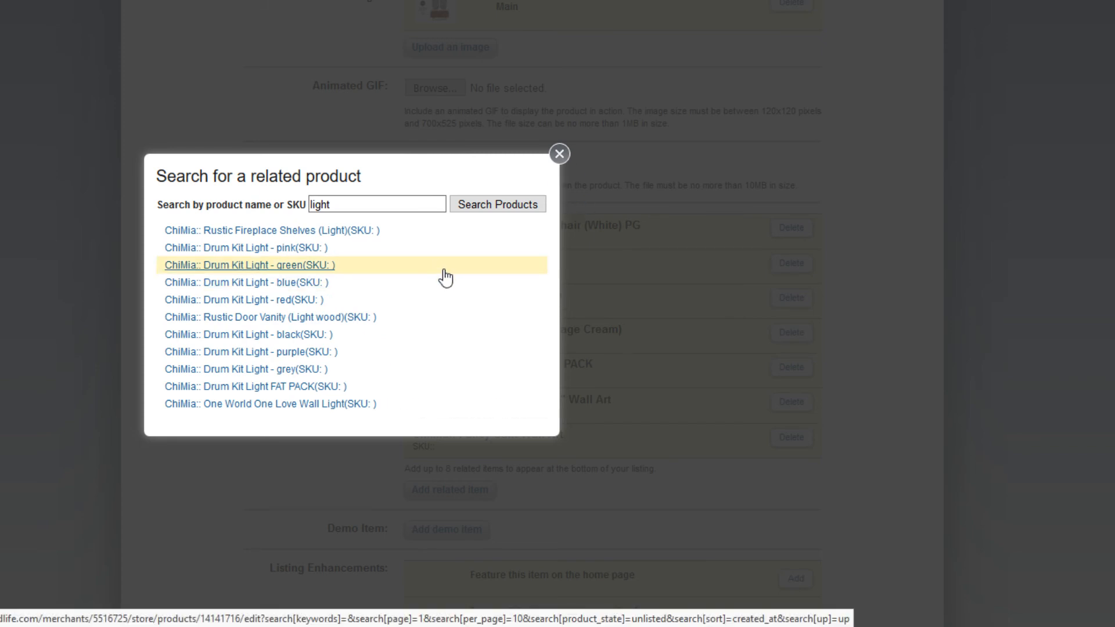
scroll(450, 282, "down", 1)
scroll(451, 282, "down", 1)
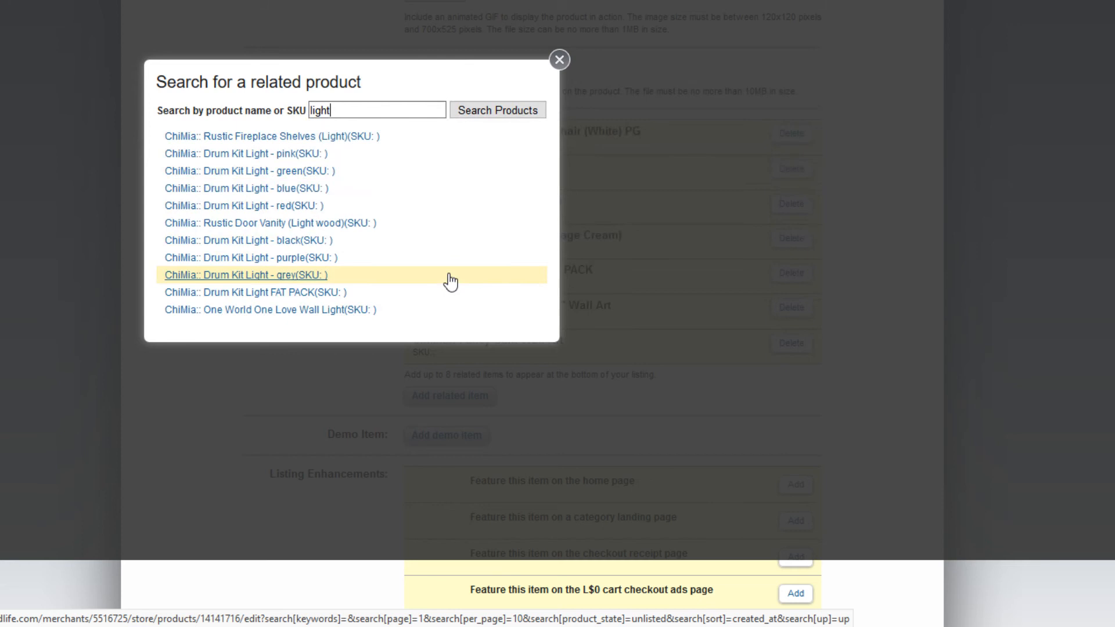
left_click(345, 227)
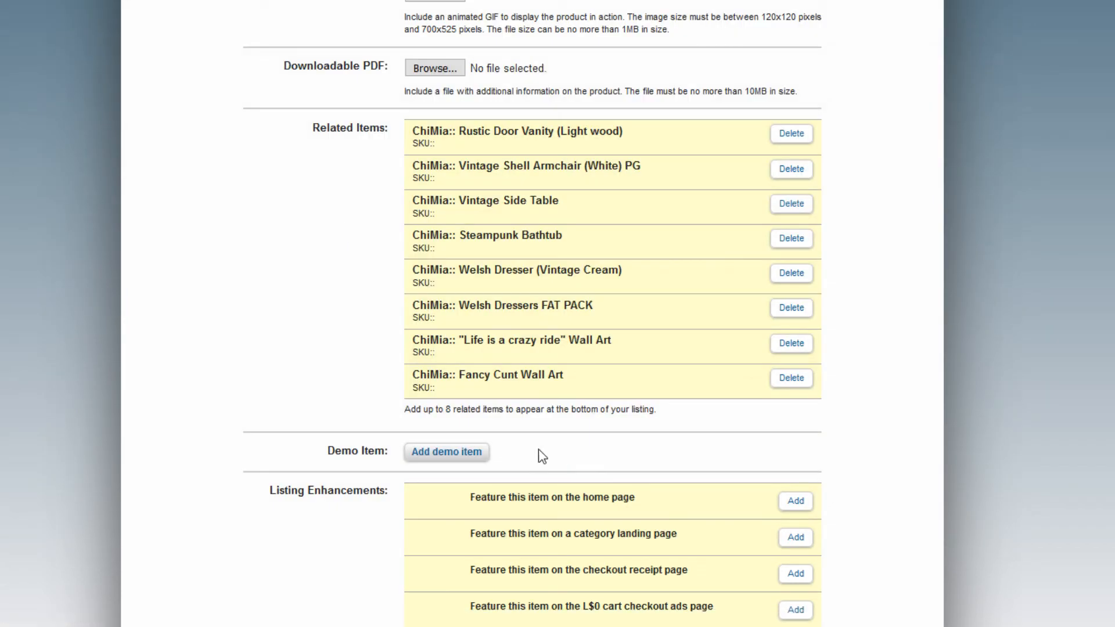
scroll(228, 385, "down", 3)
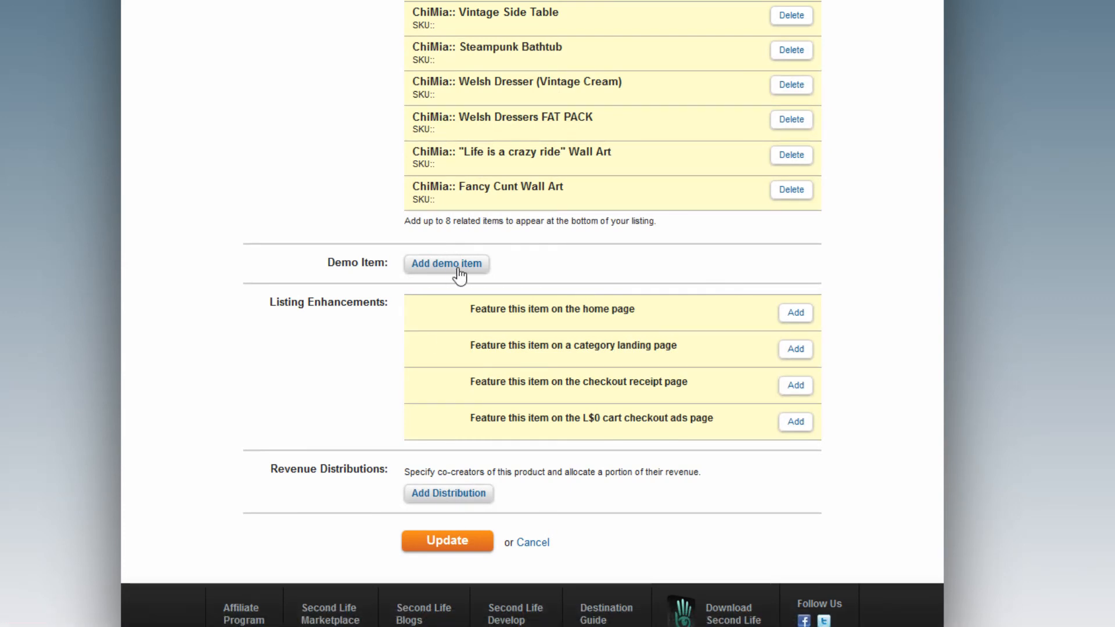
scroll(145, 332, "up", 1)
scroll(149, 338, "up", 3)
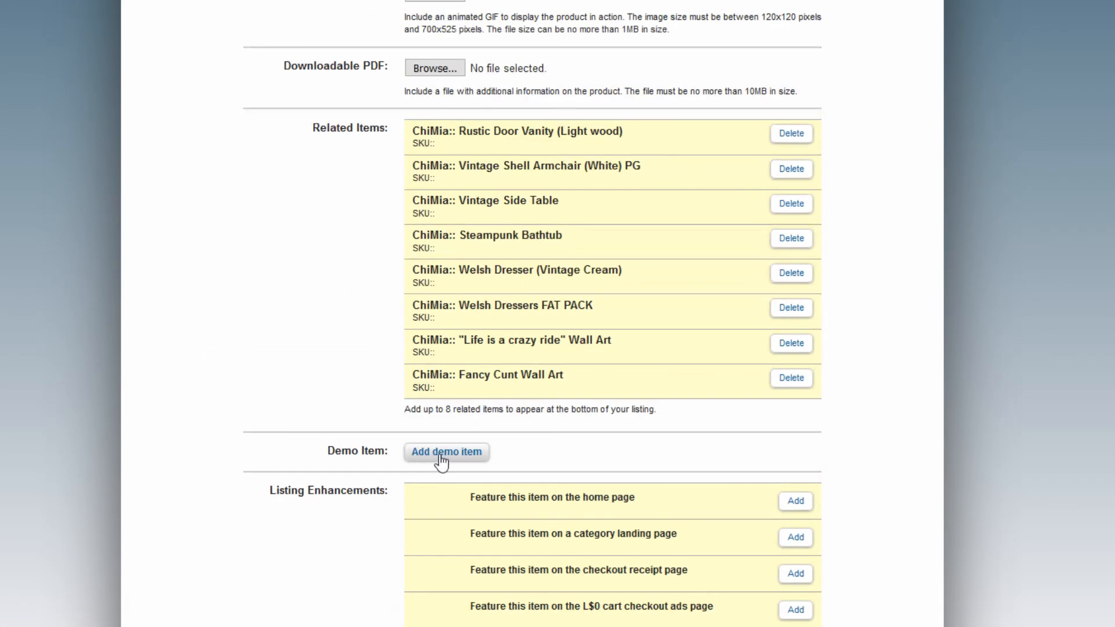
scroll(341, 389, "up", 10)
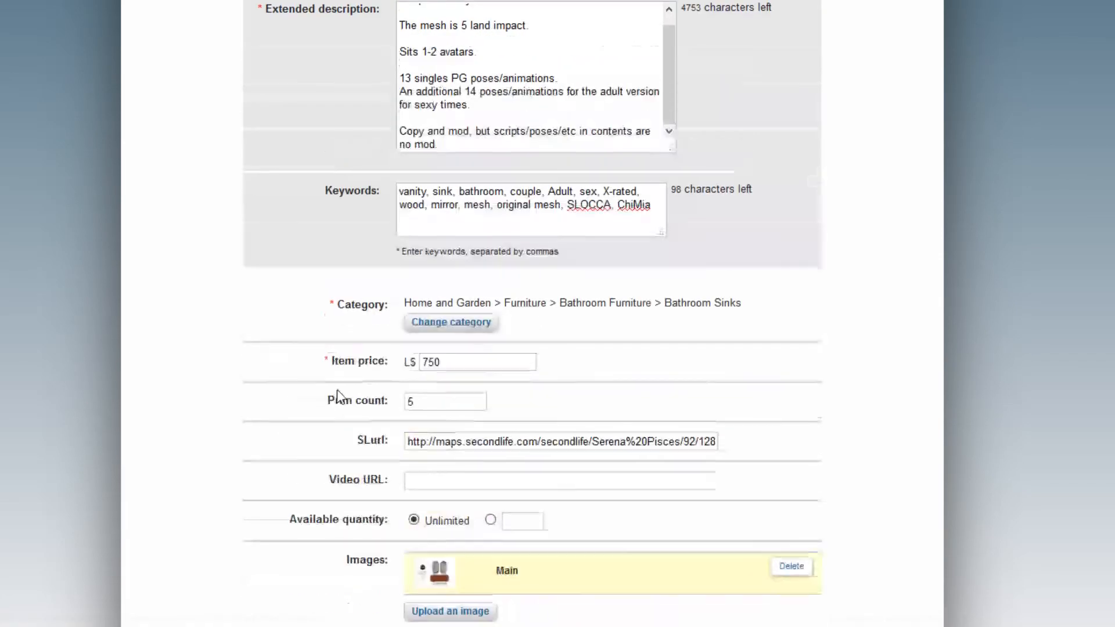
scroll(335, 391, "down", 6)
scroll(336, 371, "up", 2)
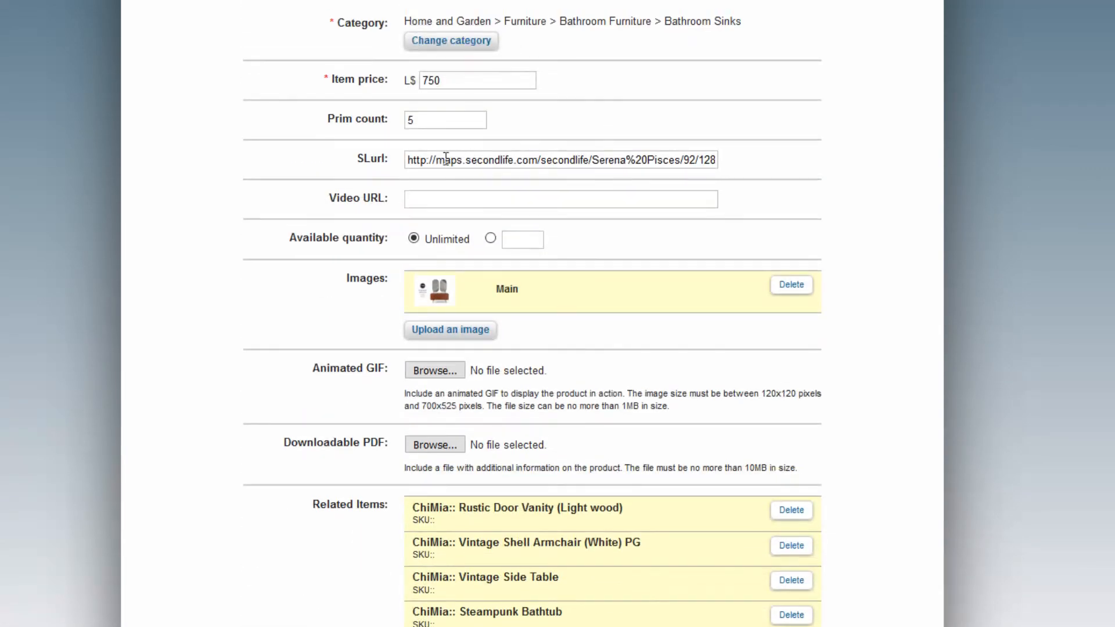
left_click_drag(424, 160, 790, 176)
left_click(208, 263)
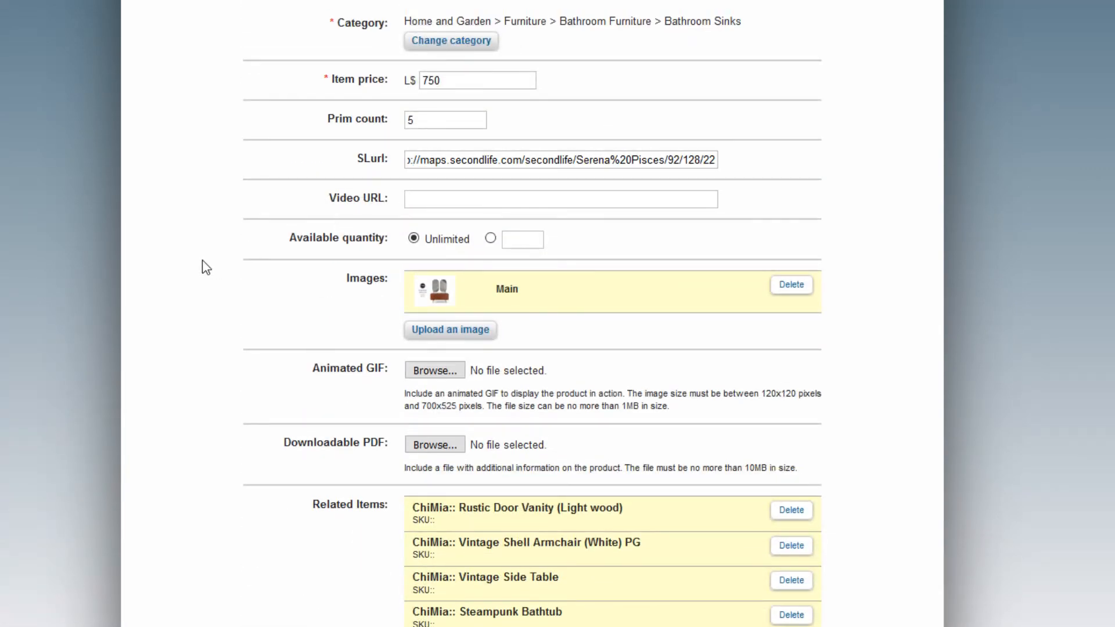
scroll(207, 262, "down", 8)
scroll(206, 261, "down", 2)
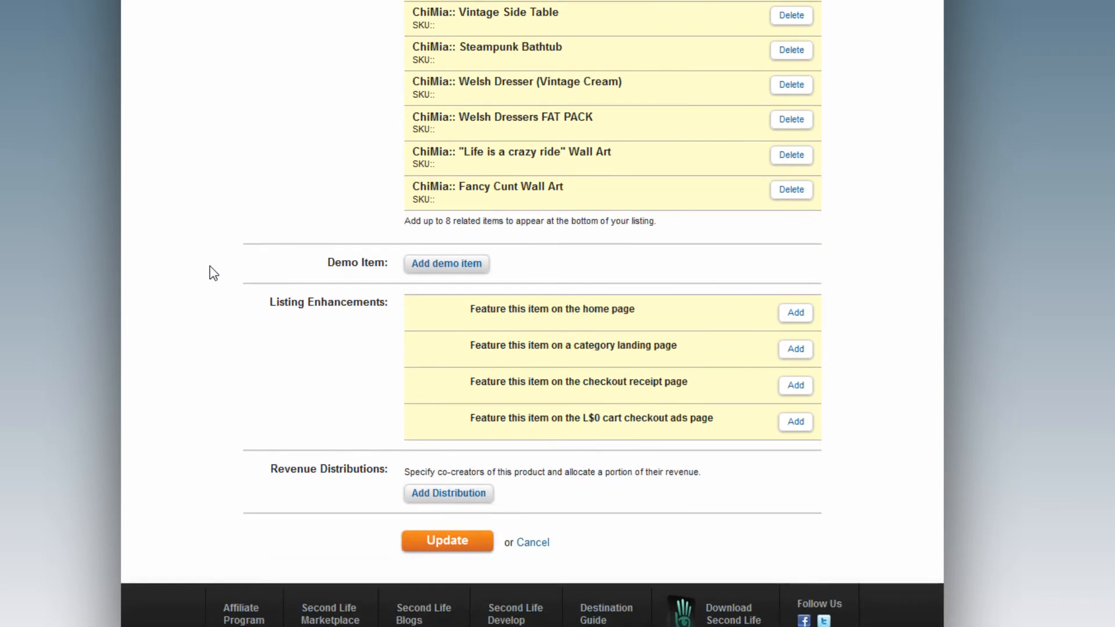
scroll(179, 378, "down", 1)
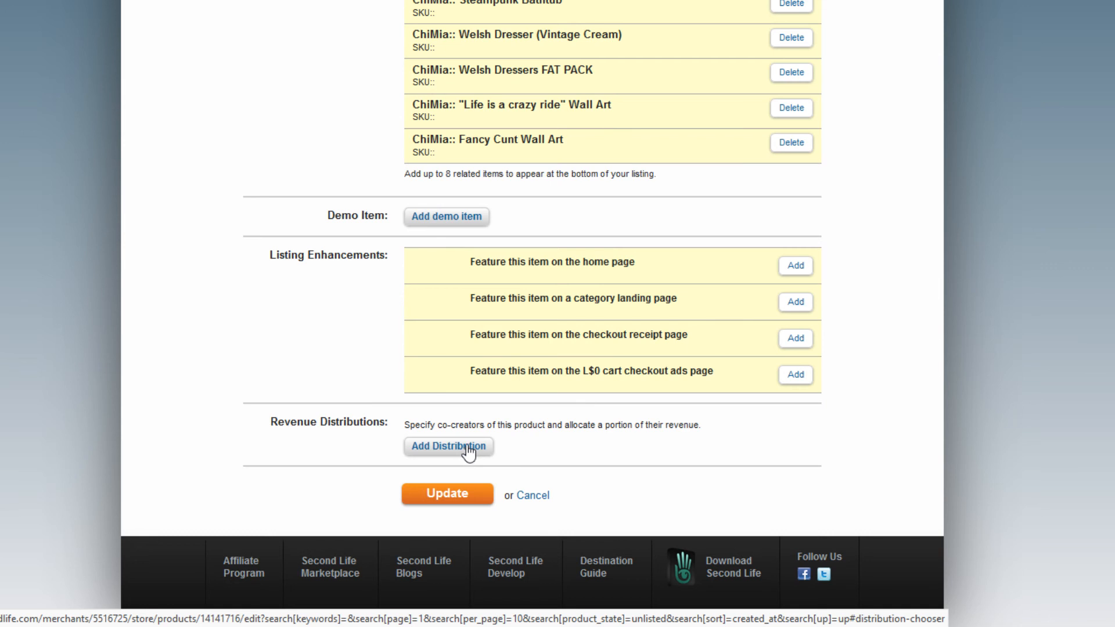
Add a revenue distribution giving the first collaborator, entered by name, a 40% share.
left_click(458, 448)
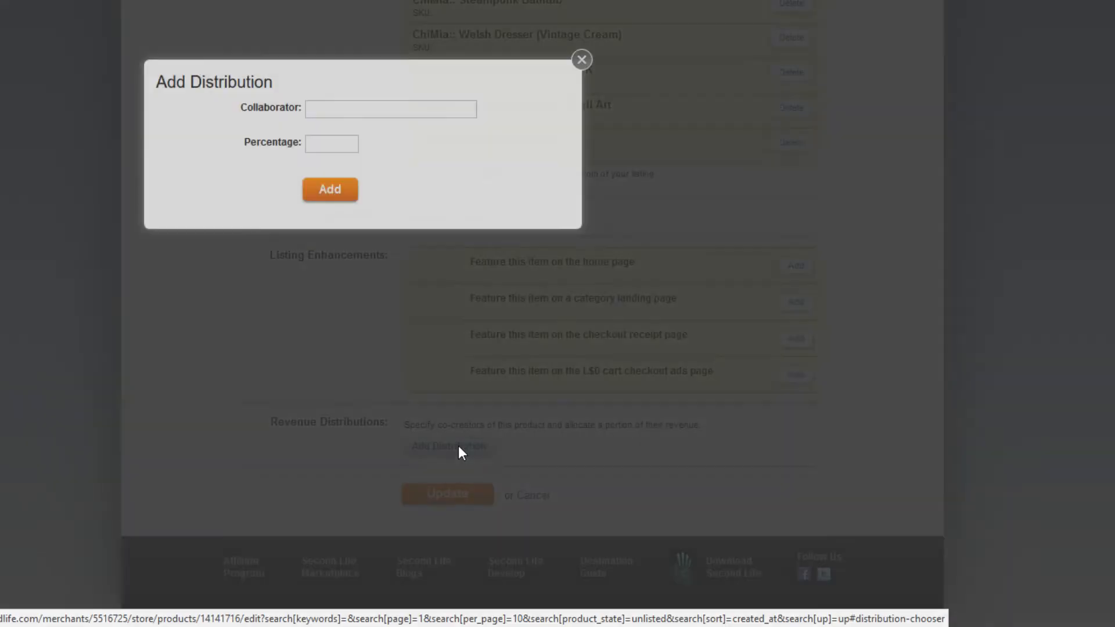
left_click(352, 107)
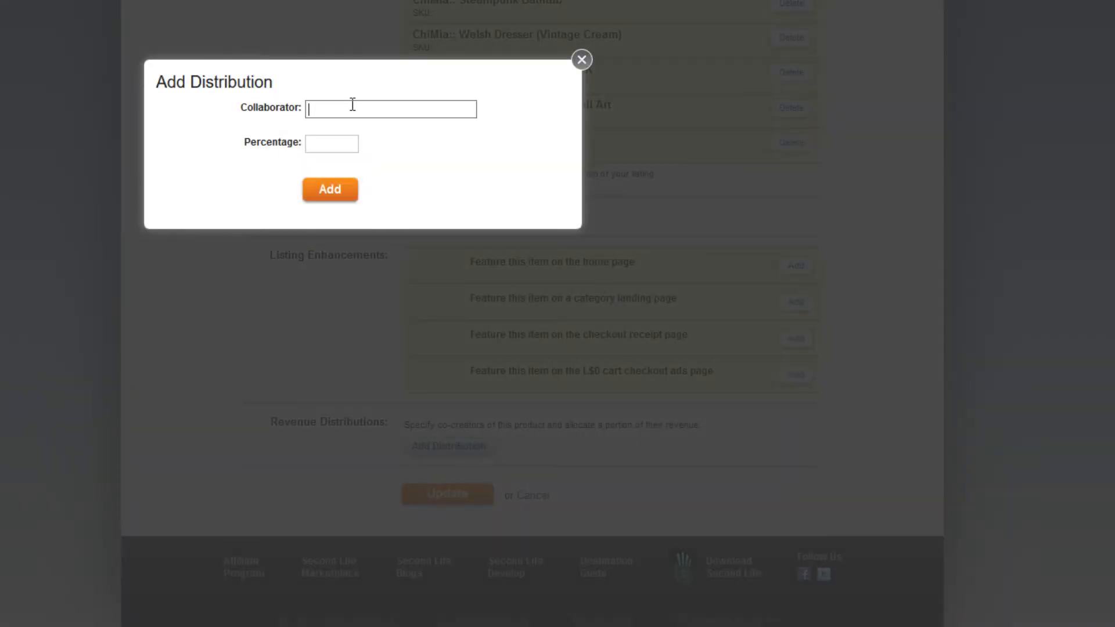
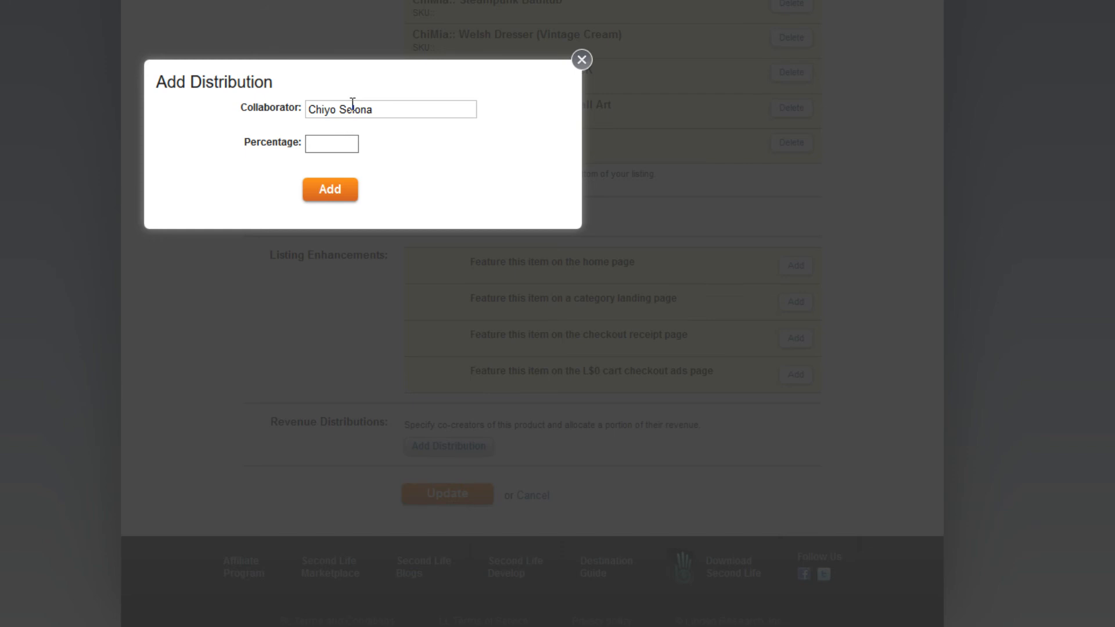
left_click(341, 191)
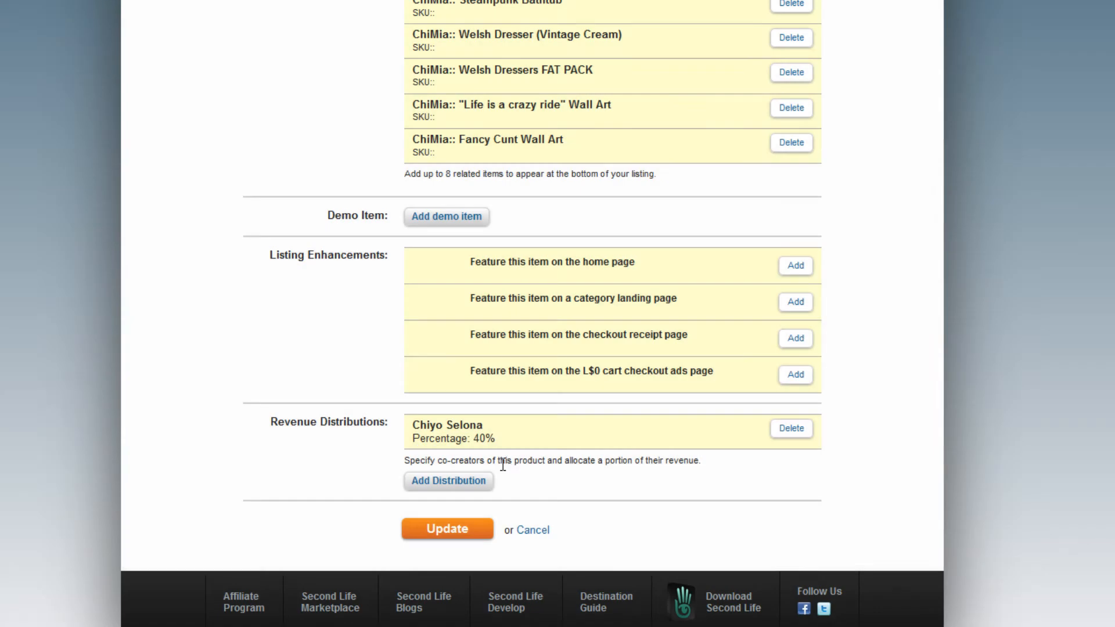
Add a second revenue distribution giving another collaborator, entered by name, a 40% share.
left_click(468, 483)
left_click(337, 112)
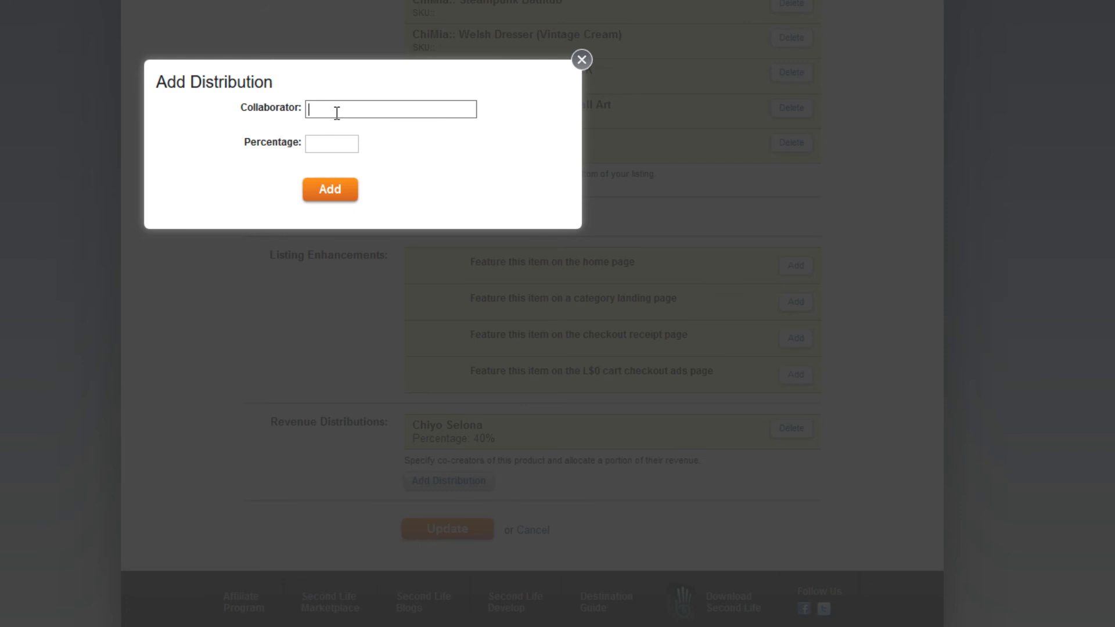
key("Tab")
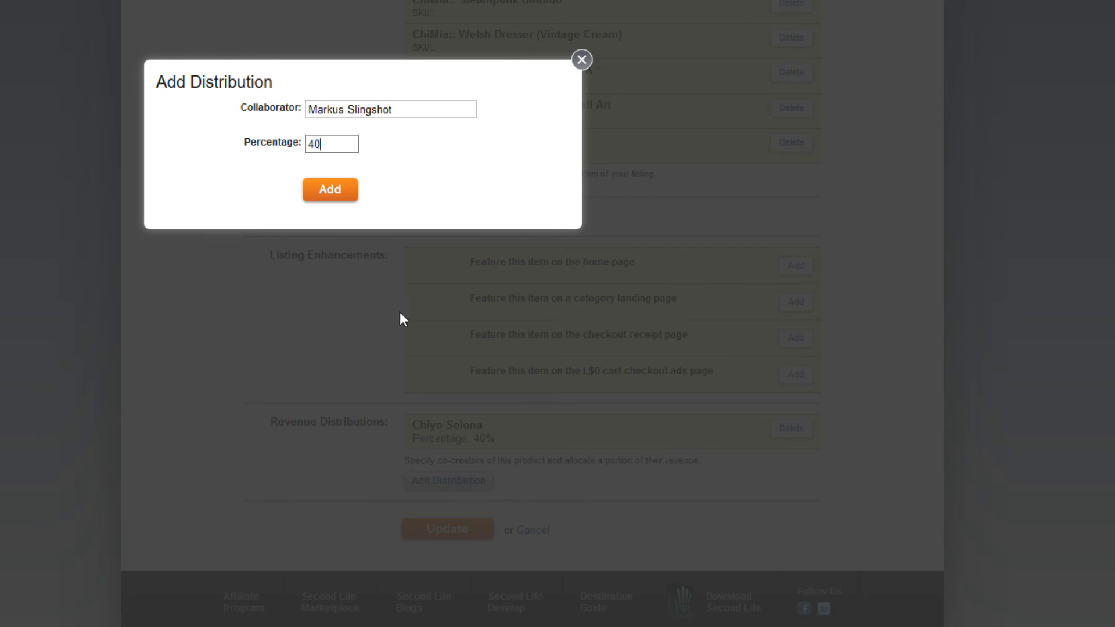
left_click(325, 189)
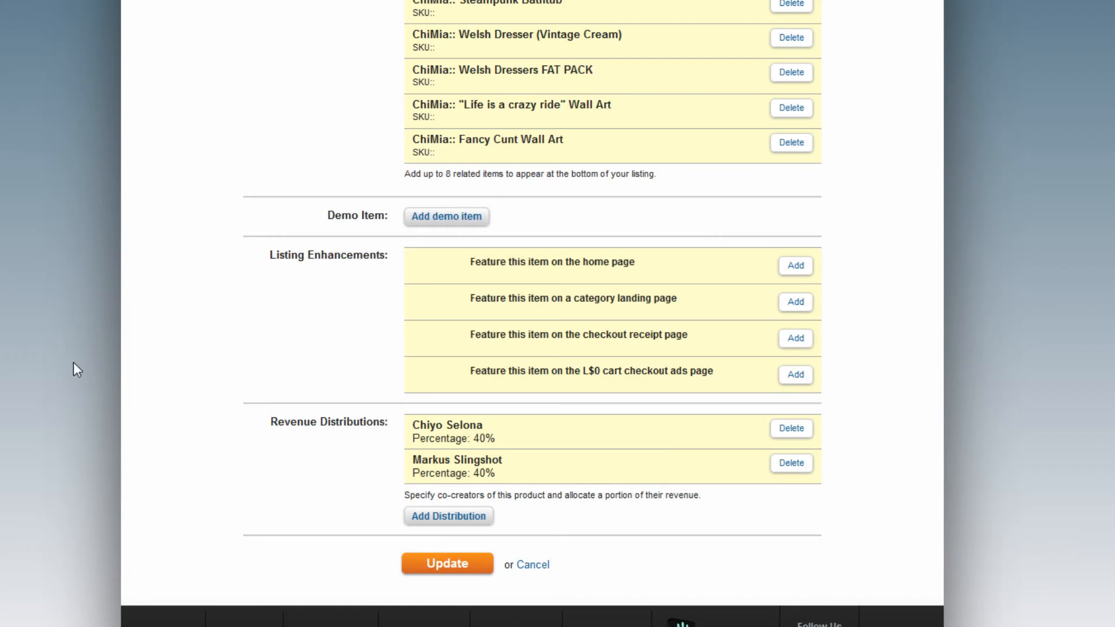
scroll(24, 319, "up", 5)
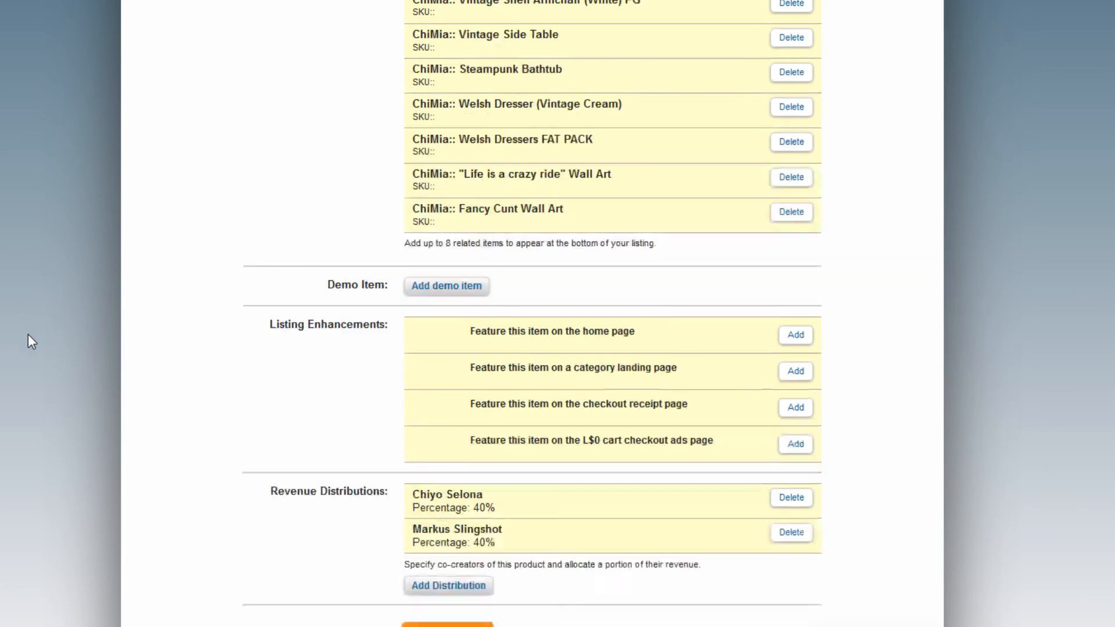
scroll(28, 333, "down", 7)
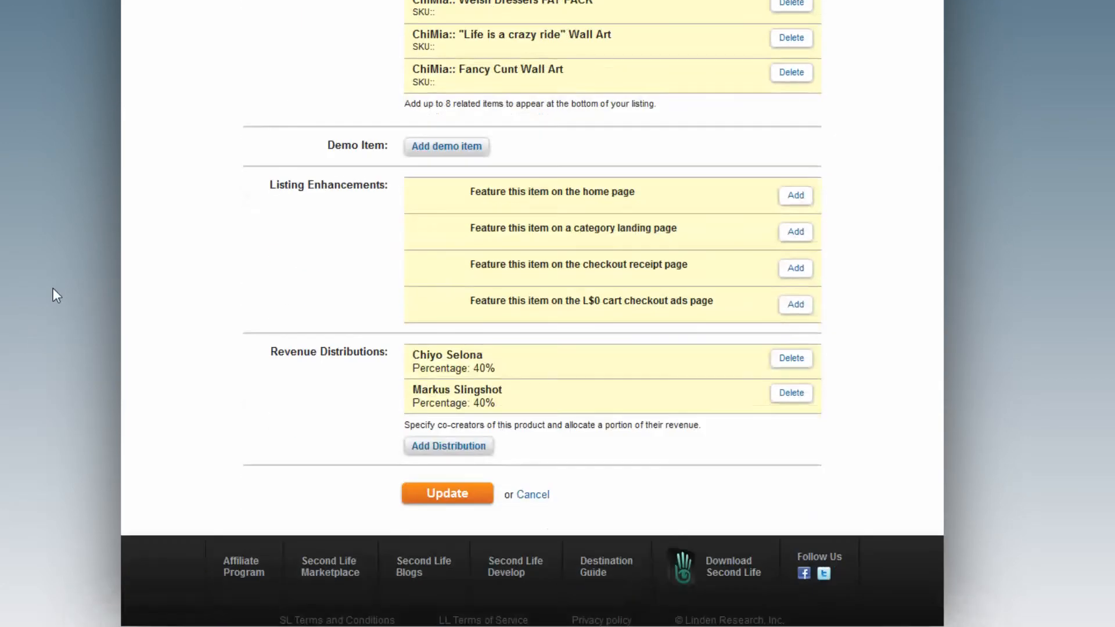
scroll(52, 315, "up", 20)
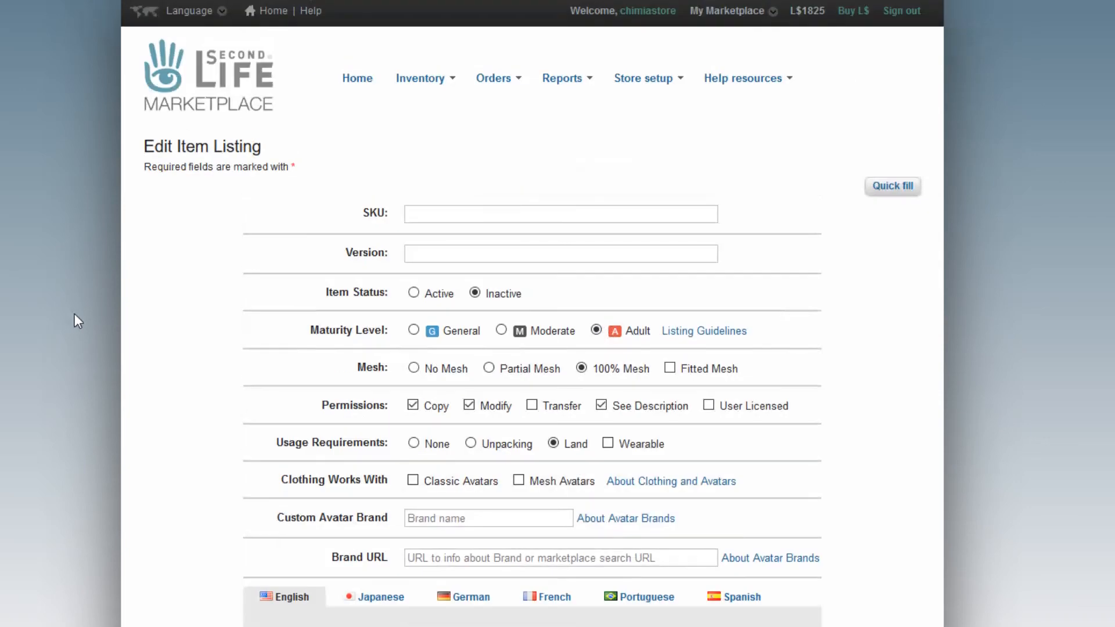
Update the Adult listing, then choose Edit from Actions for the PG ChiMia:: Couples Vanity Sink listing.
scroll(73, 381, "down", 20)
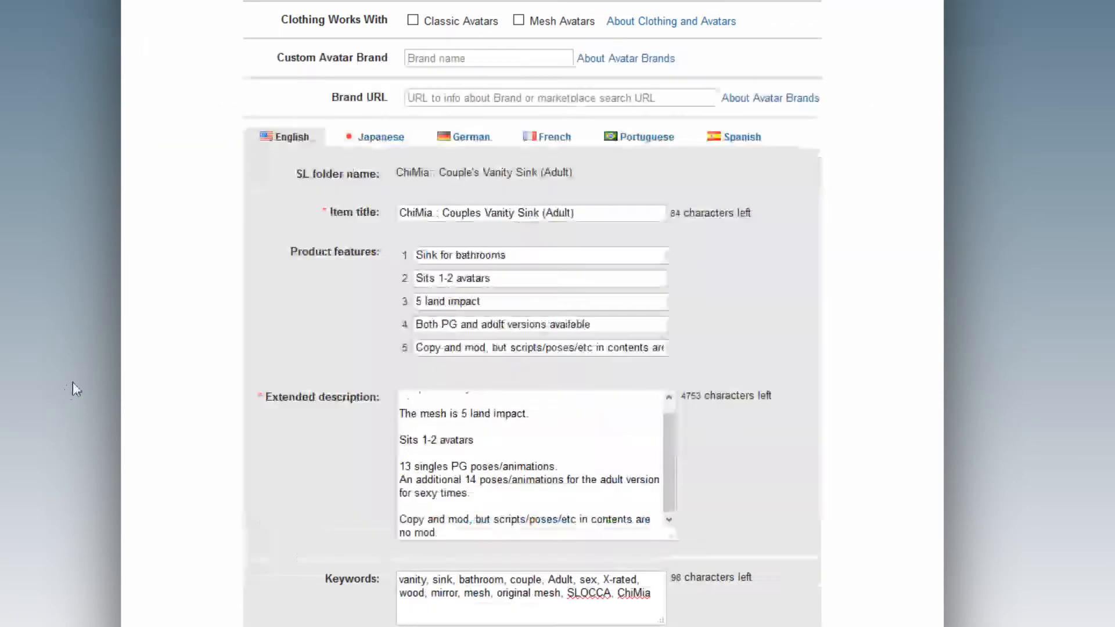
scroll(74, 381, "down", 7)
left_click(459, 494)
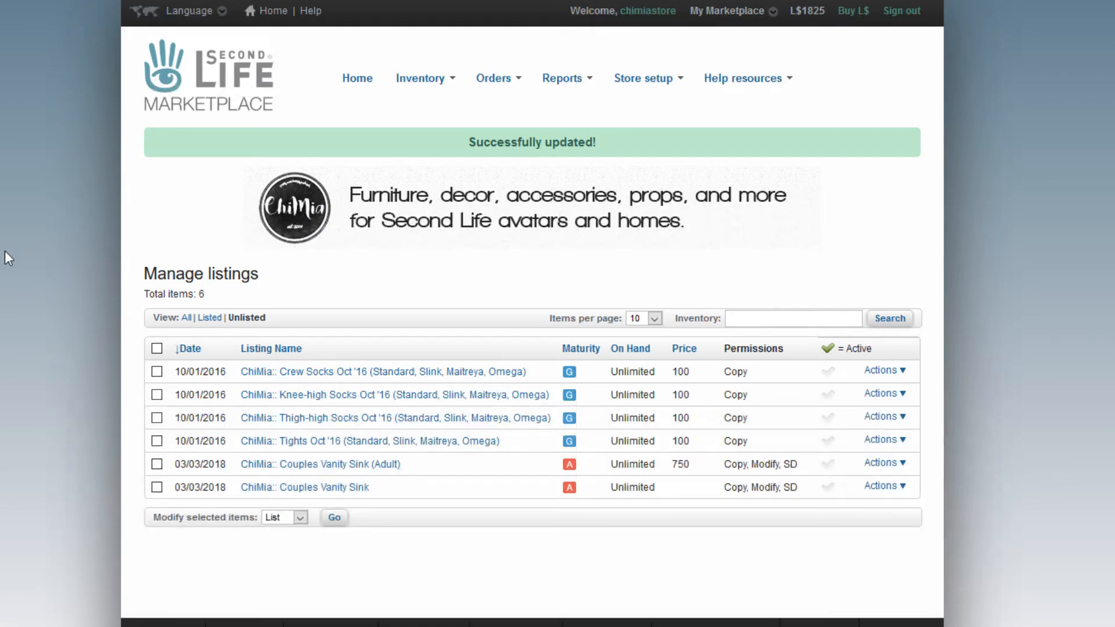
left_click(882, 488)
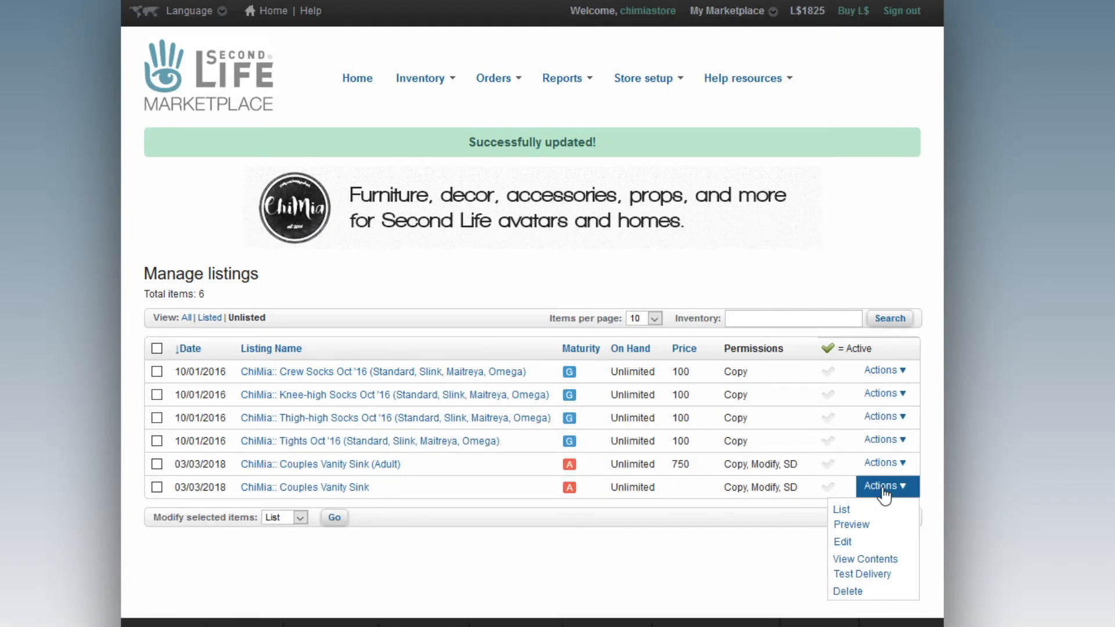
left_click(881, 545)
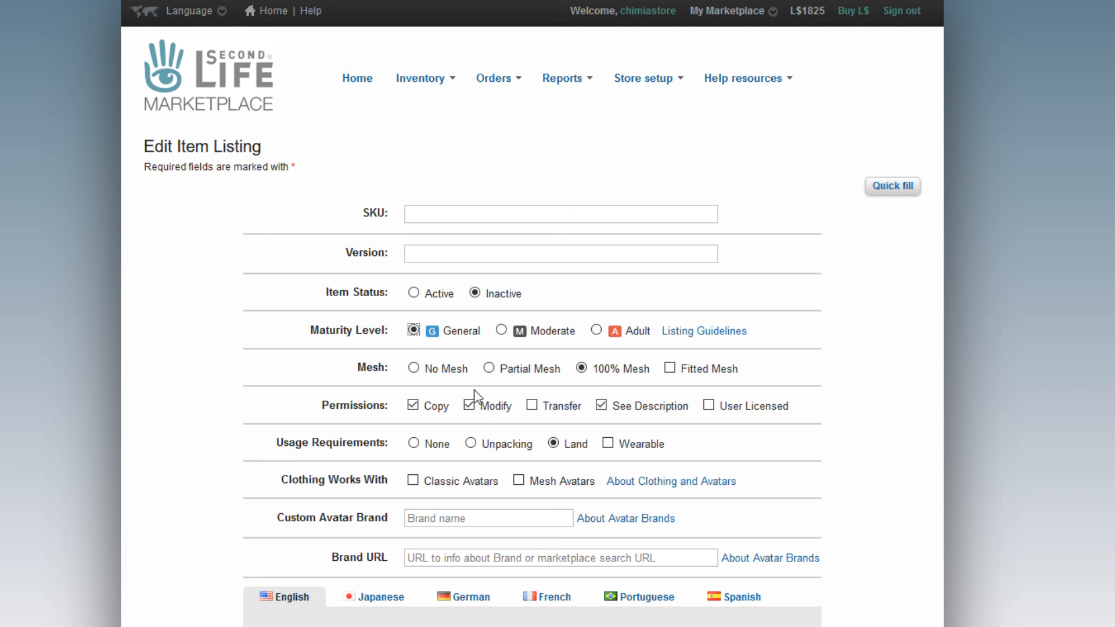
Append (PG) to the item title and delete the adult poses sentence, adding blank lines between description sentences.
scroll(302, 426, "down", 8)
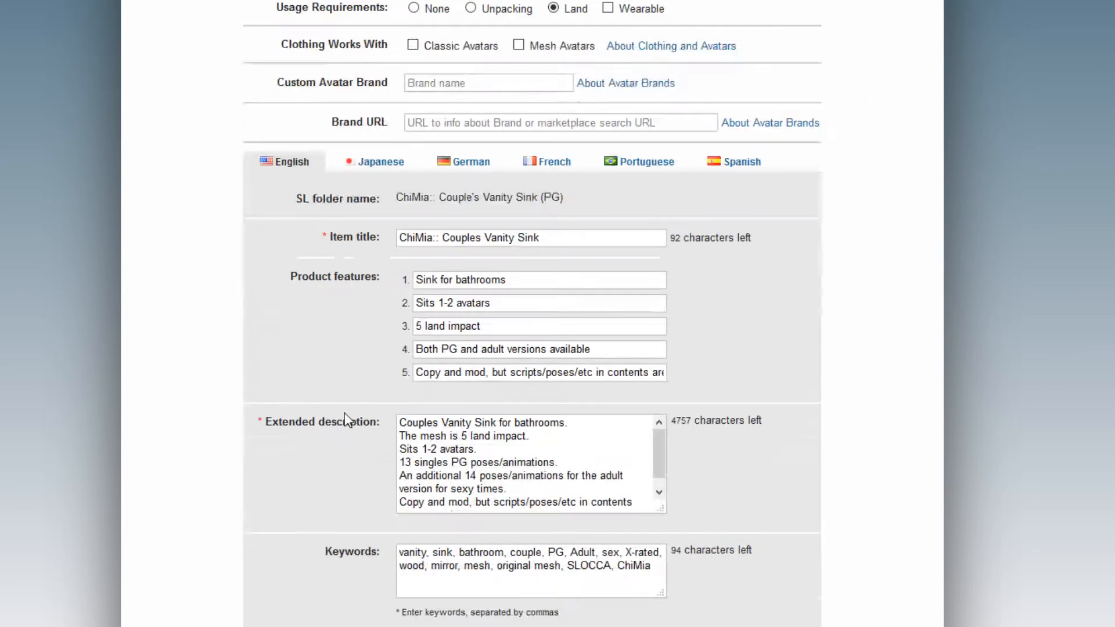
left_click(567, 201)
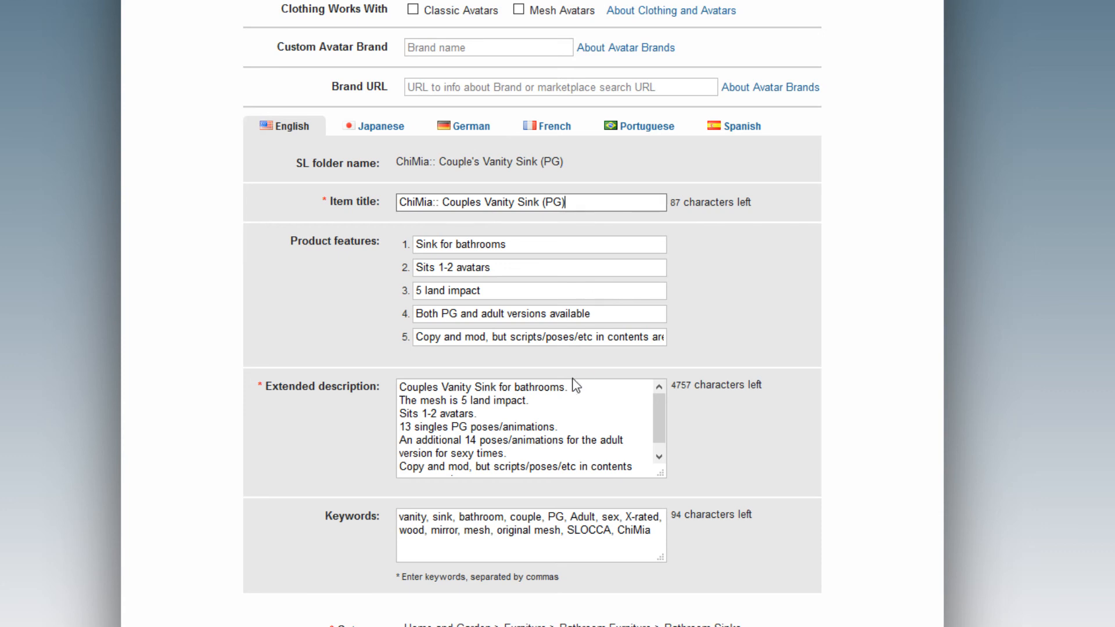
left_click_drag(537, 453, 579, 428)
key("BackSpace")
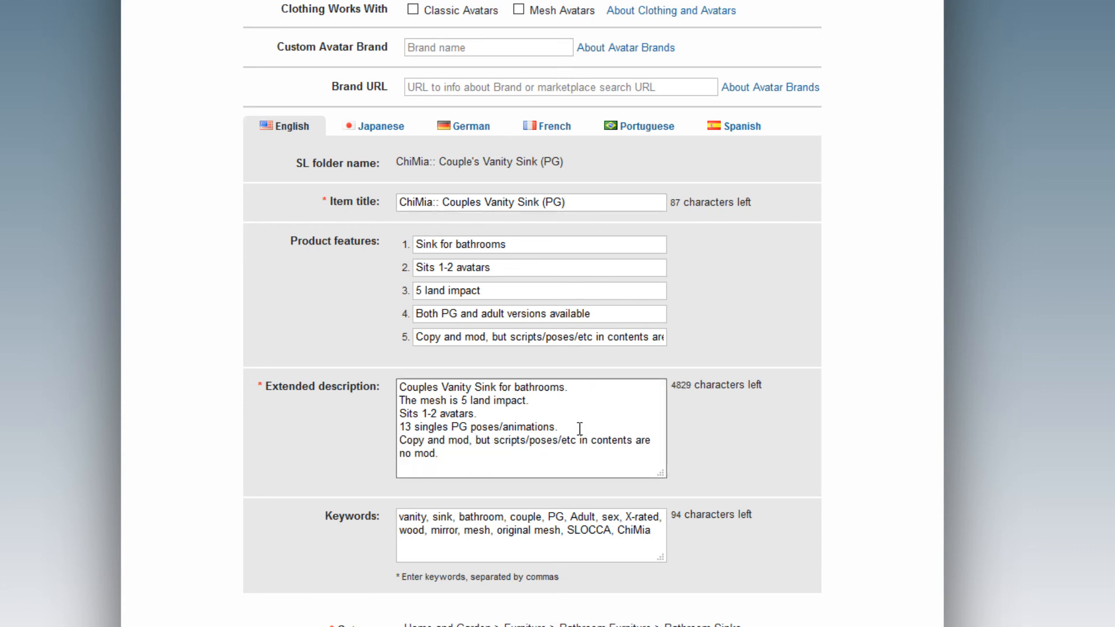
key("Return")
left_click(491, 414)
key("Return")
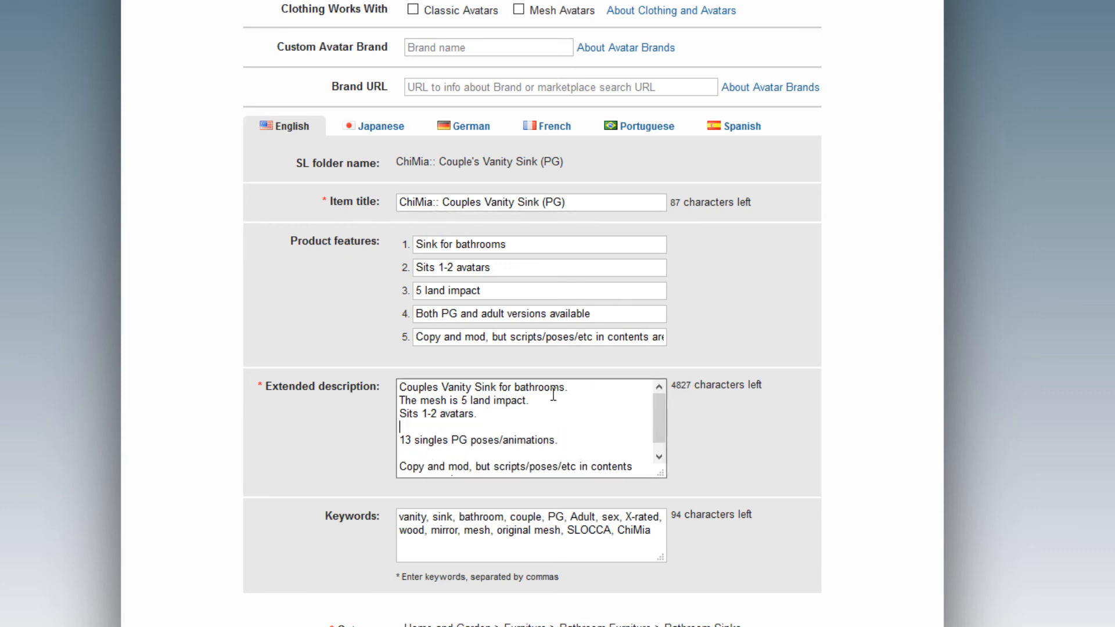
key("Return")
key("Return")
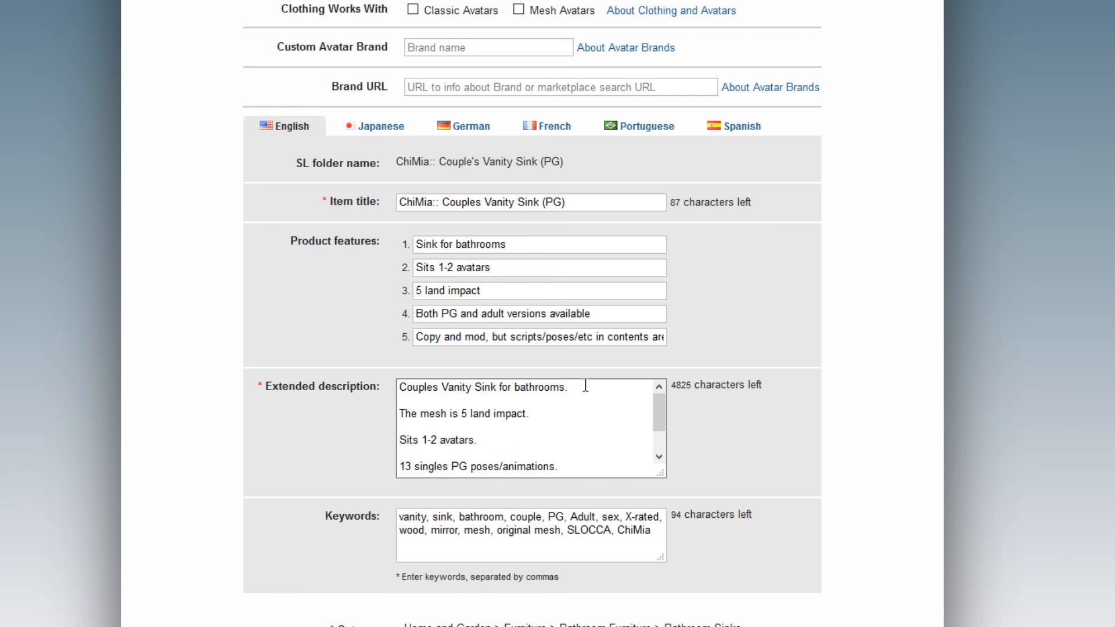
Remove the keywords Adult, sex and X-rated from the PG listing.
scroll(571, 401, "down", 2)
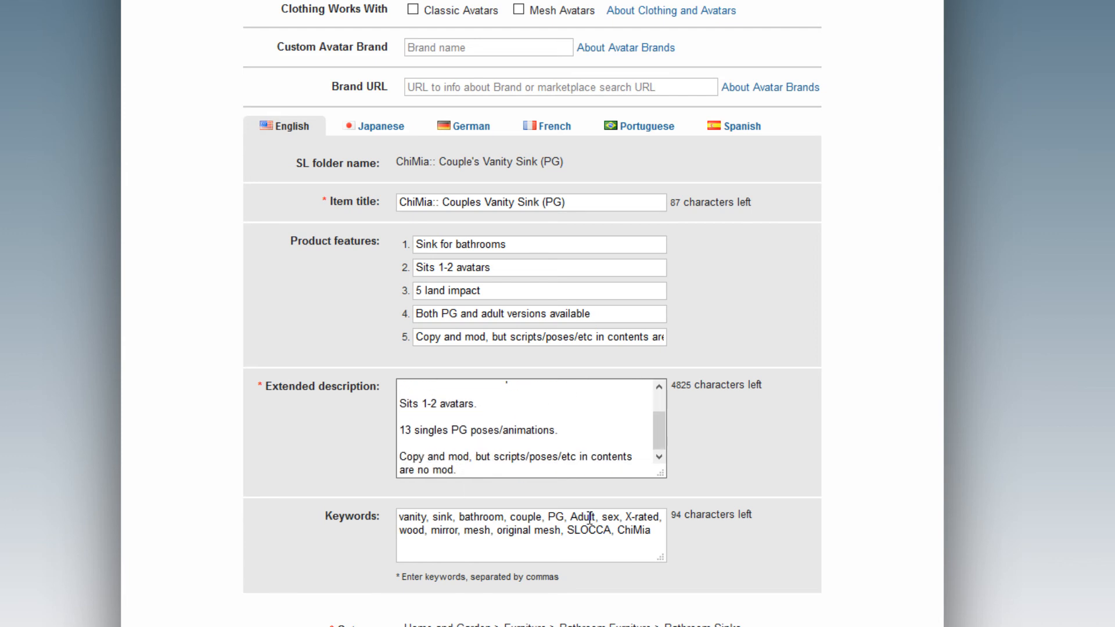
left_click_drag(571, 517, 662, 521)
key("BackSpace")
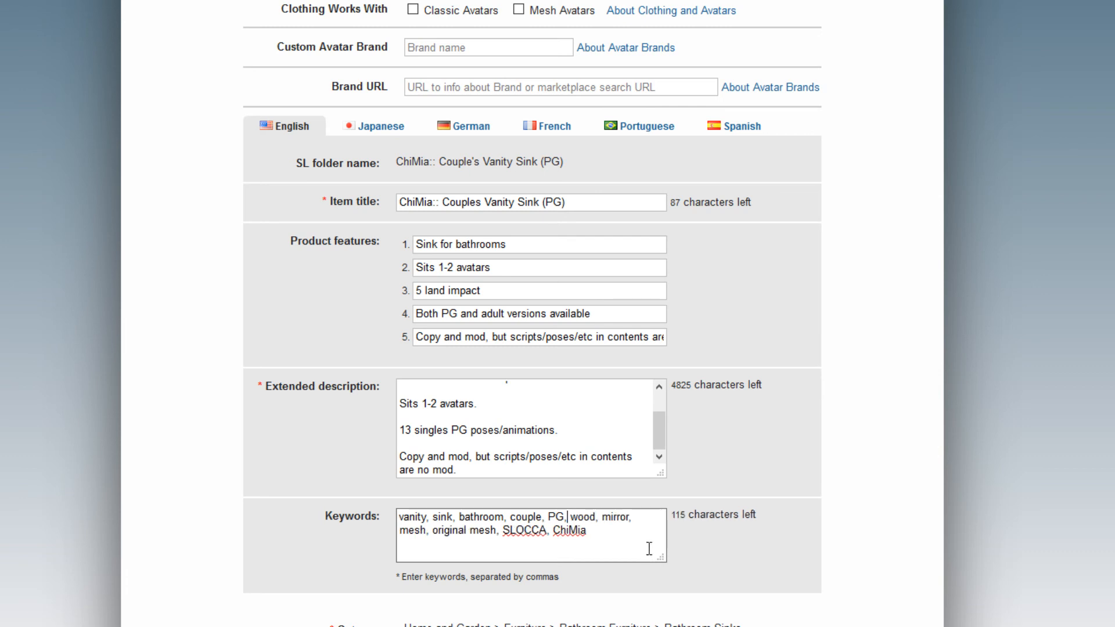
scroll(487, 529, "down", 5)
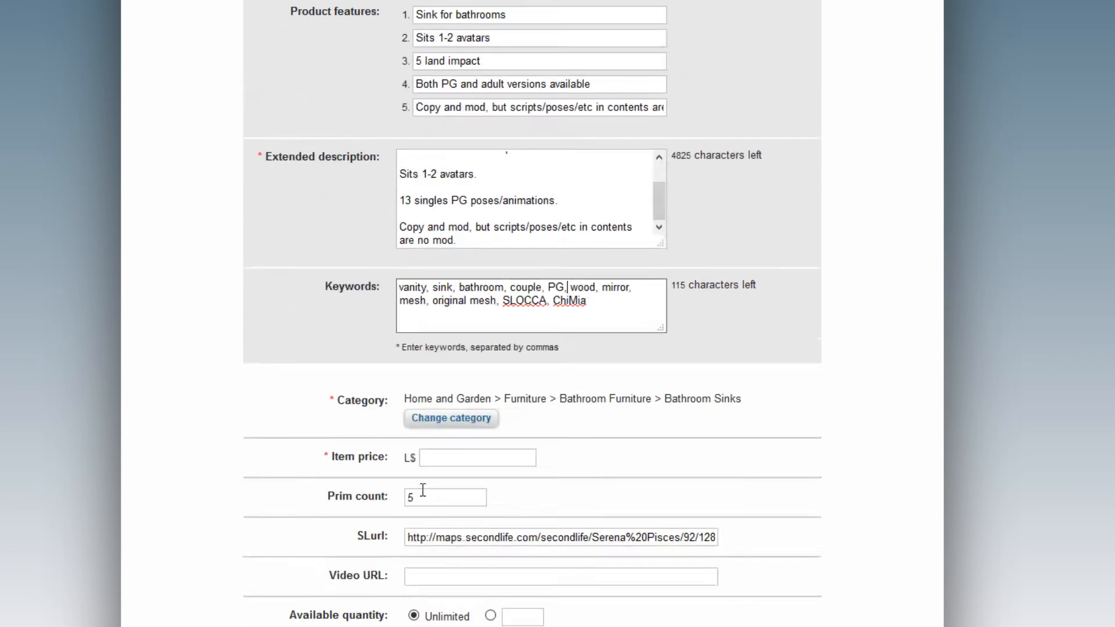
Set the PG listing's item price to L$ 400, then bring up Upload an image.
left_click(486, 408)
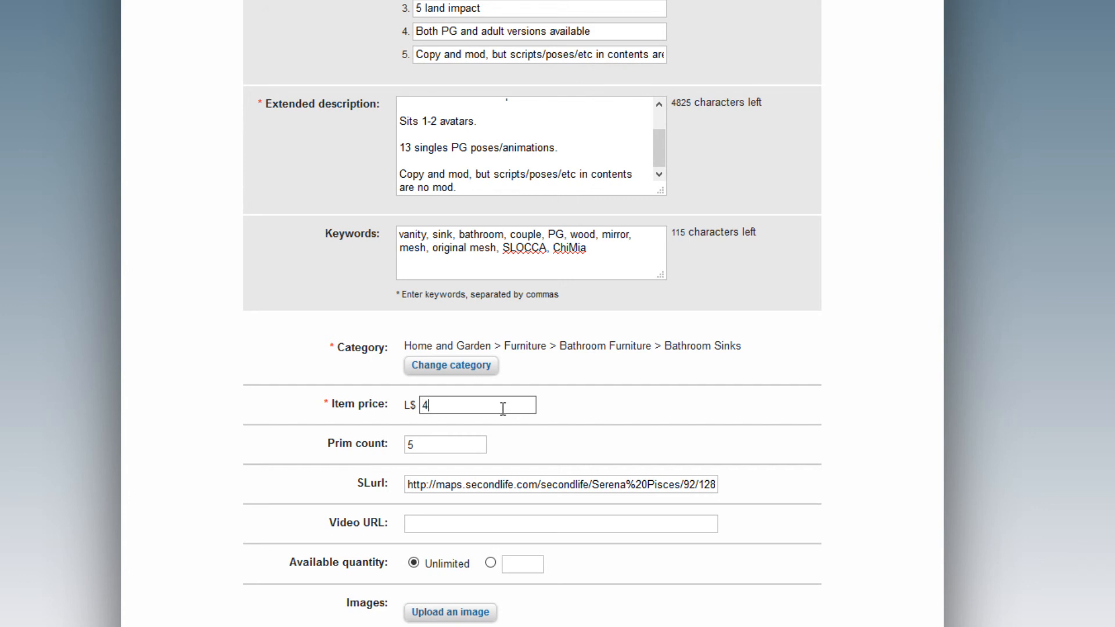
left_click(112, 453)
scroll(331, 490, "down", 8)
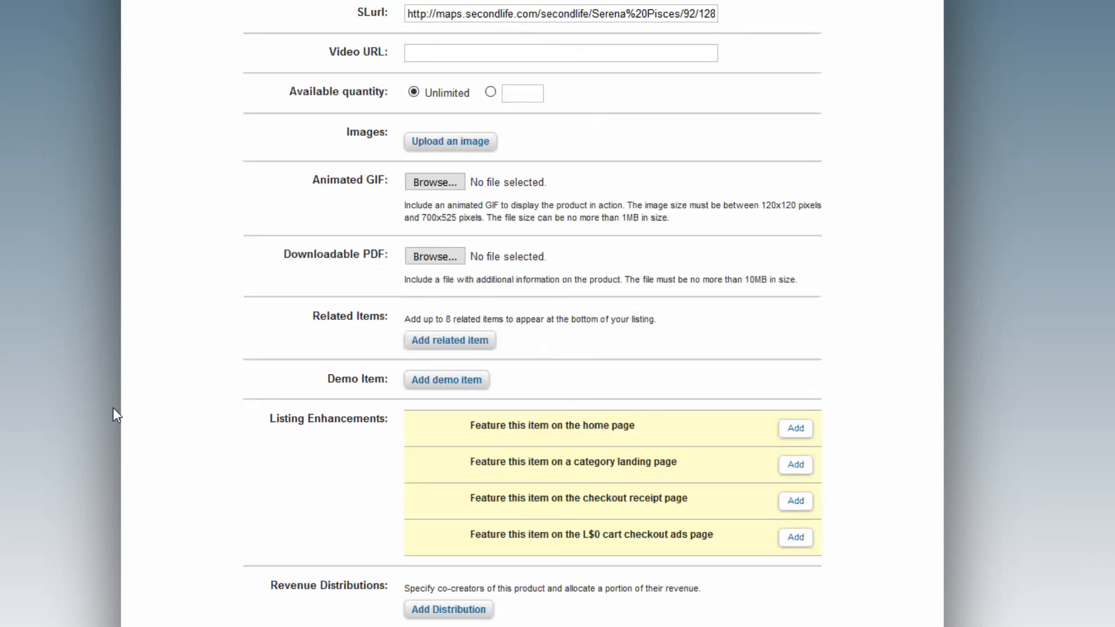
left_click(461, 146)
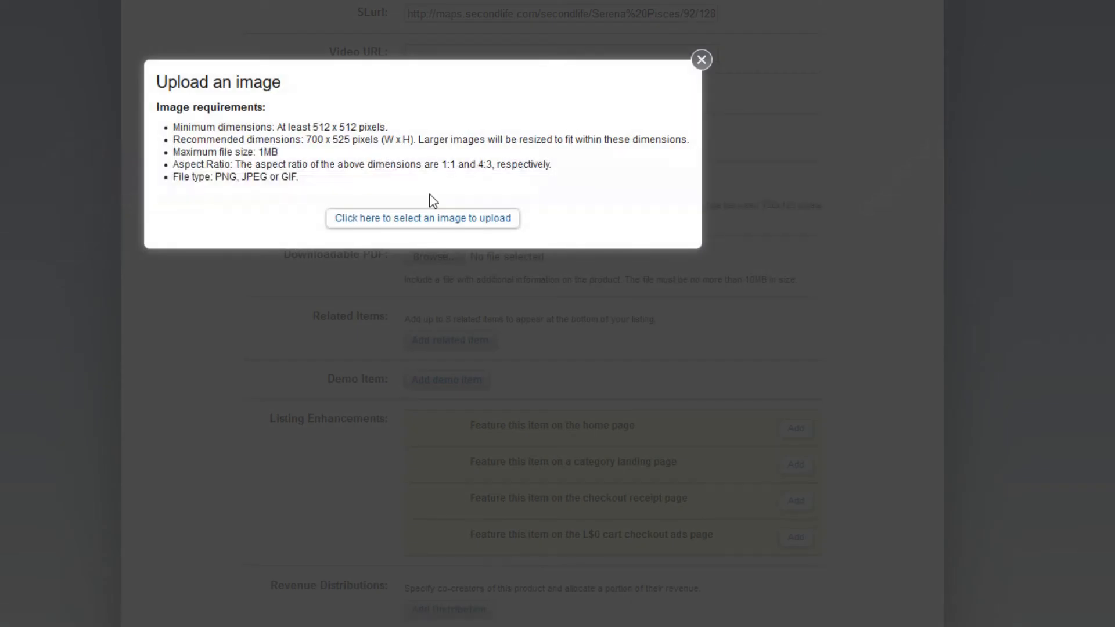
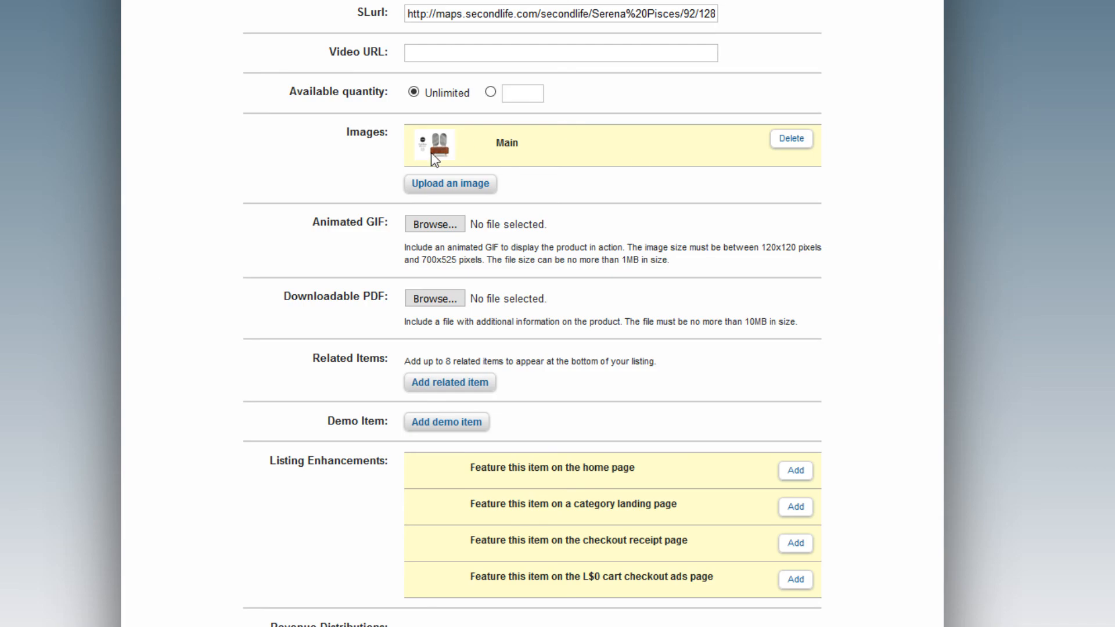
Scroll to the listing's Related Items row and bring up the related-product search.
scroll(235, 241, "up", 3)
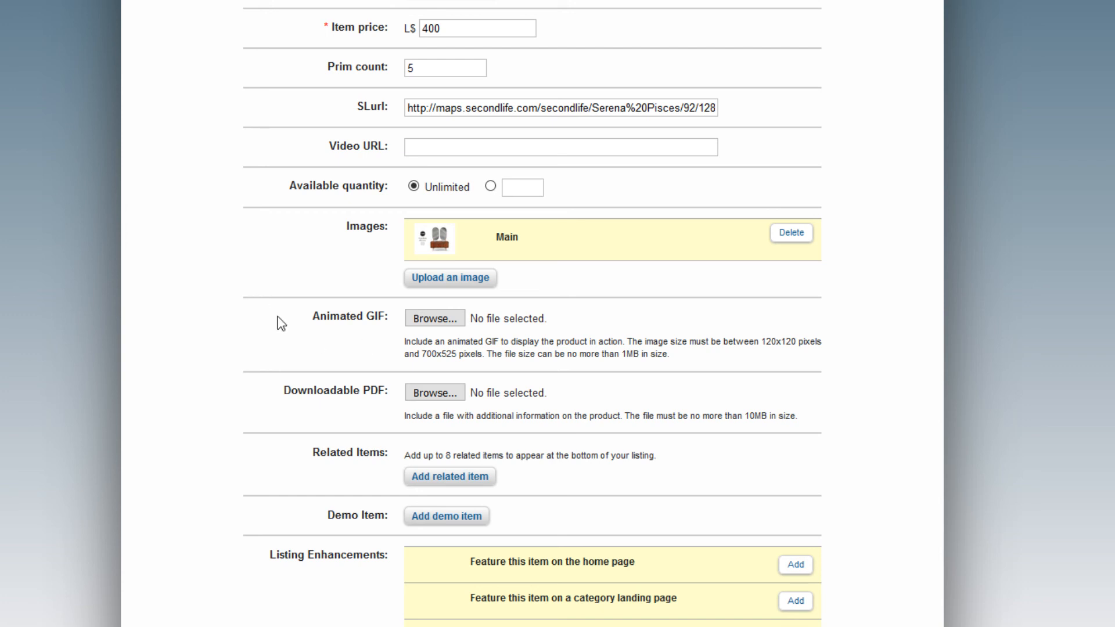
scroll(261, 314, "down", 3)
left_click(469, 385)
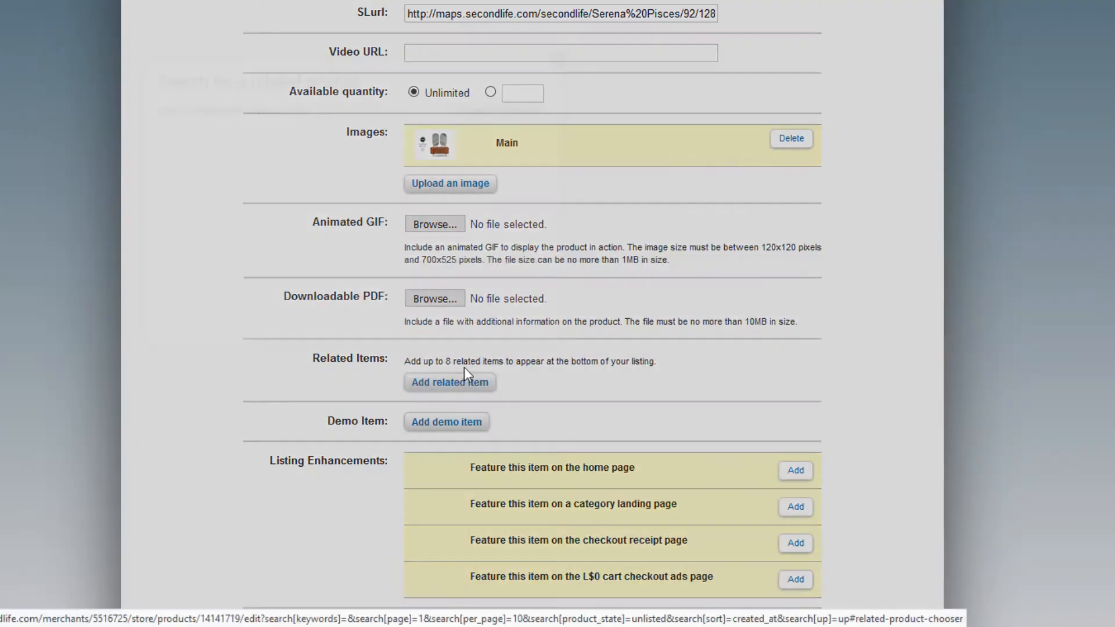
Search 'couple' and add Couples Vanity Sink (Adult) as a related item.
left_click(395, 114)
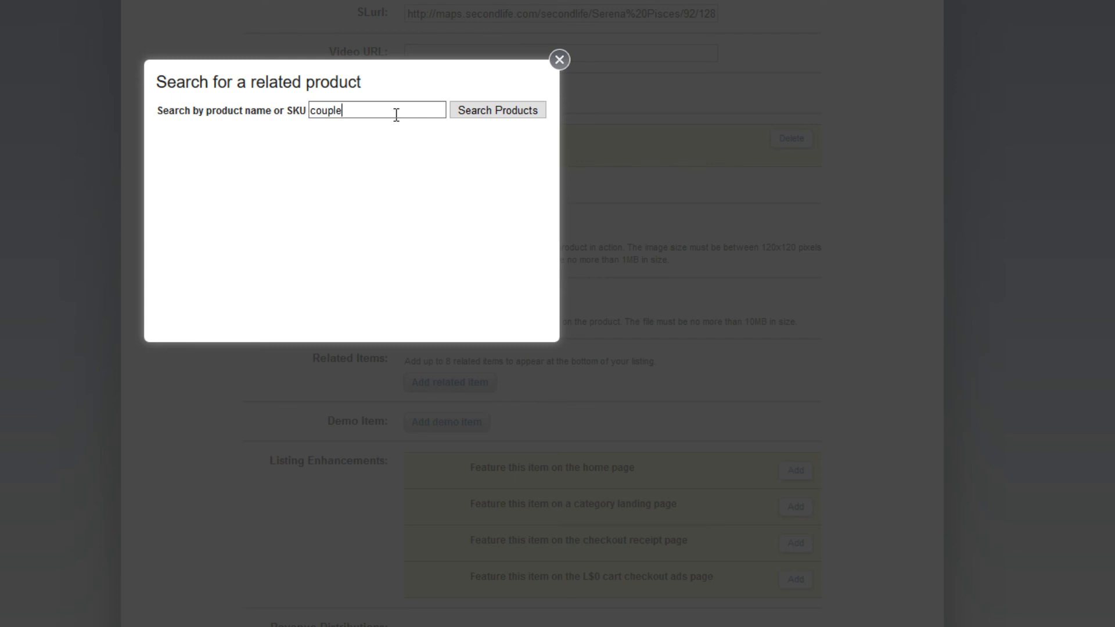
key("Return")
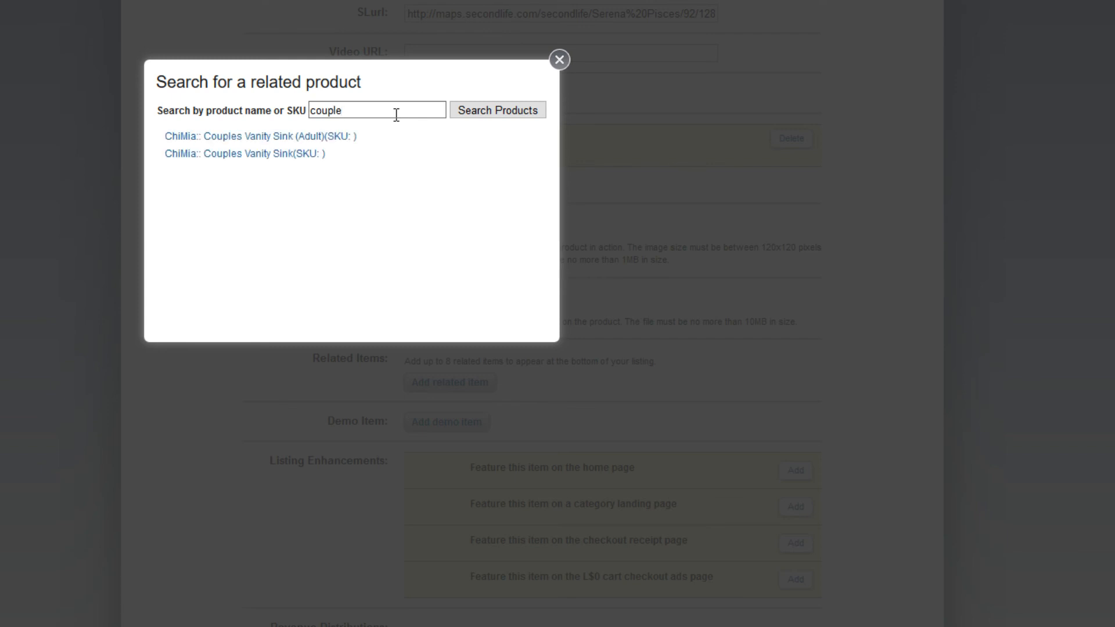
left_click(333, 137)
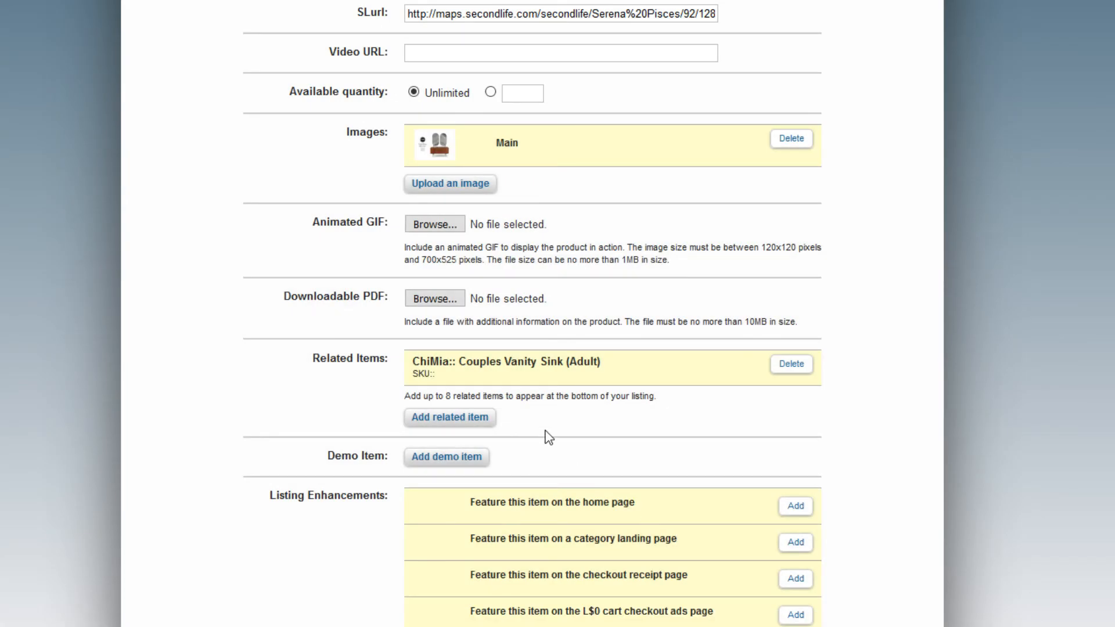
Replace the search with 'bathtub' and add ChiMia:: Steampunk Bathtub as a related item.
left_click(474, 420)
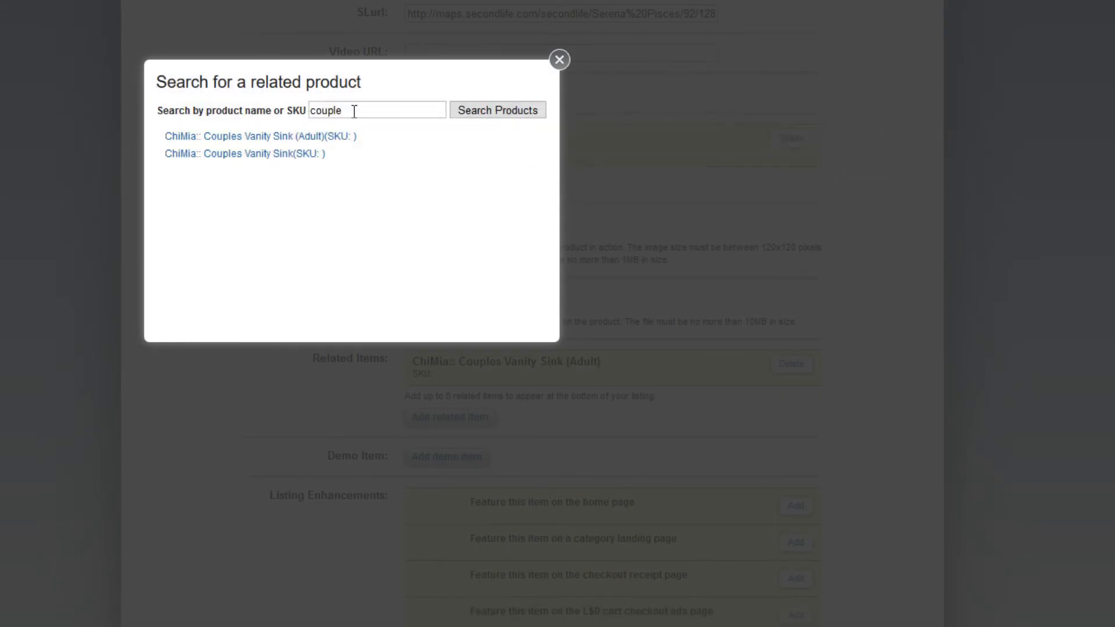
left_click_drag(353, 111, 259, 118)
type("bathtub")
left_click(494, 115)
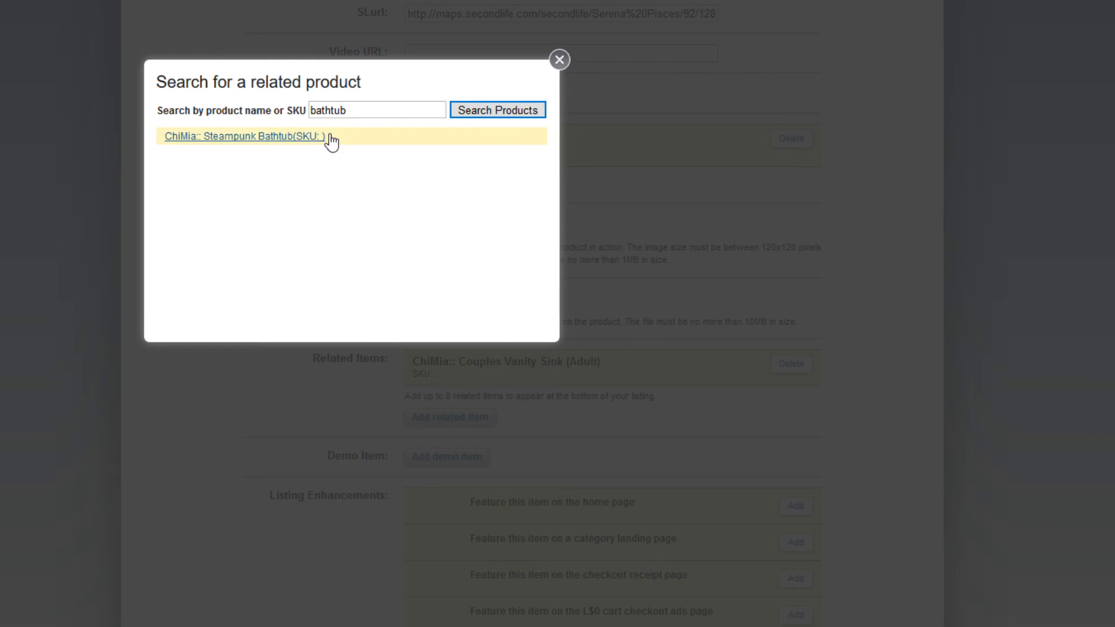
left_click(288, 137)
Reopen the related-product search and clear the old 'bathtub' term.
left_click(464, 453)
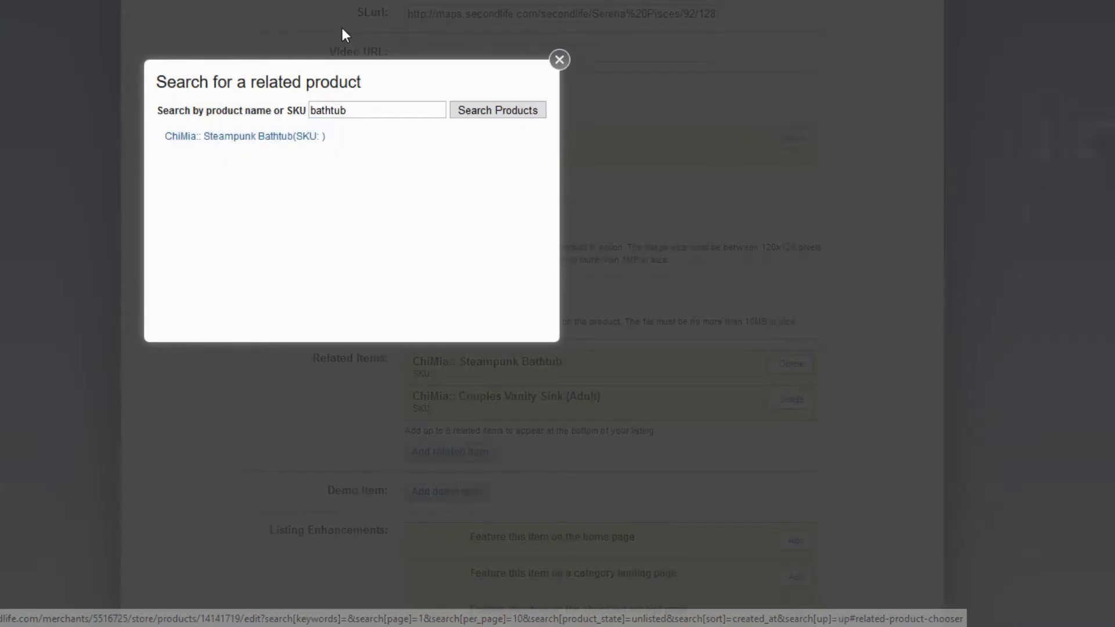
left_click_drag(365, 111, 206, 112)
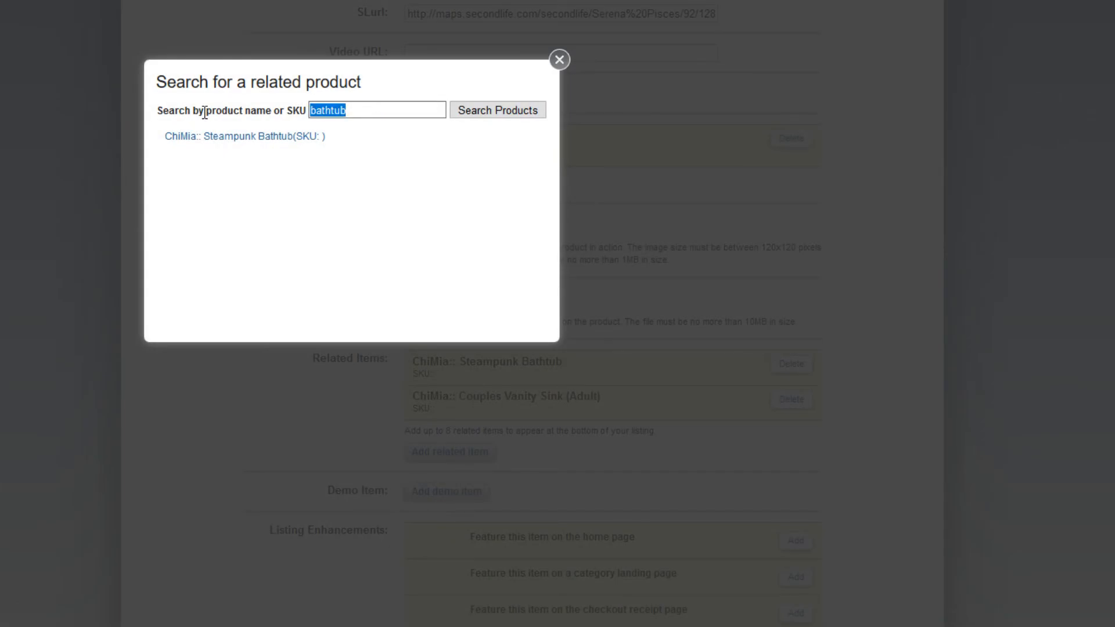
key("BackSpace")
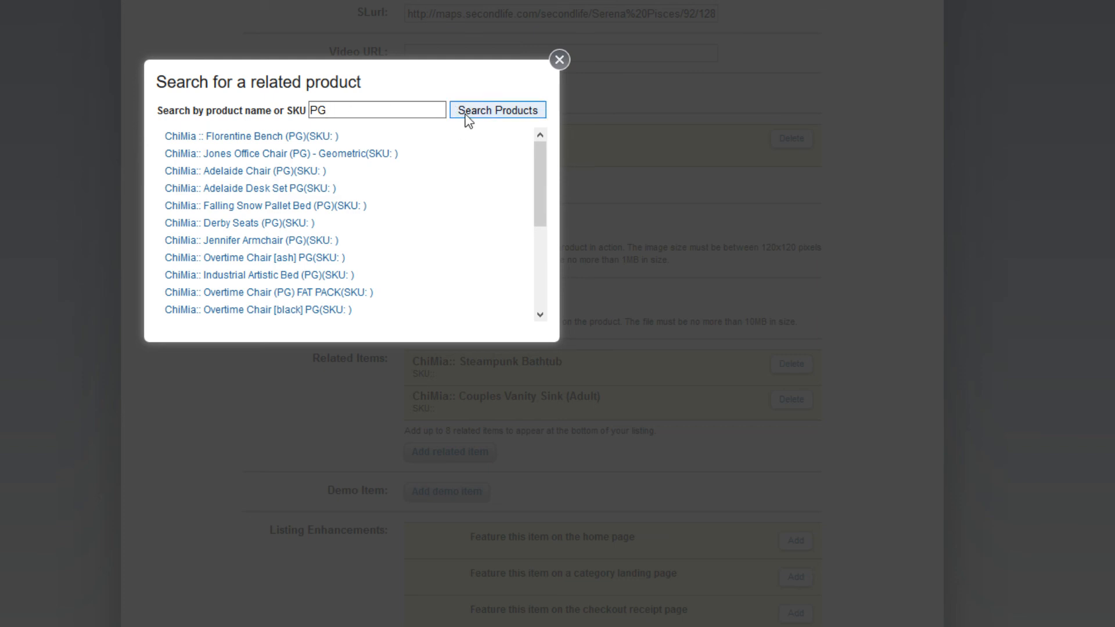
From the PG results, add Florentine Bench, Jennifer Armchair and Industrial Artistic Bed as related items.
left_click(317, 137)
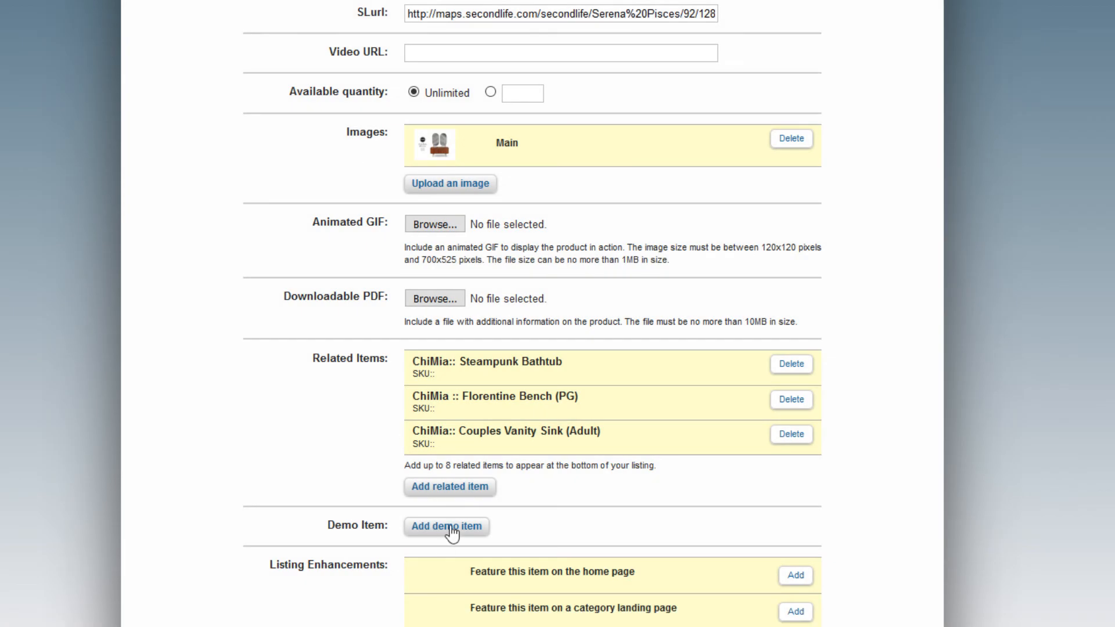
left_click(452, 489)
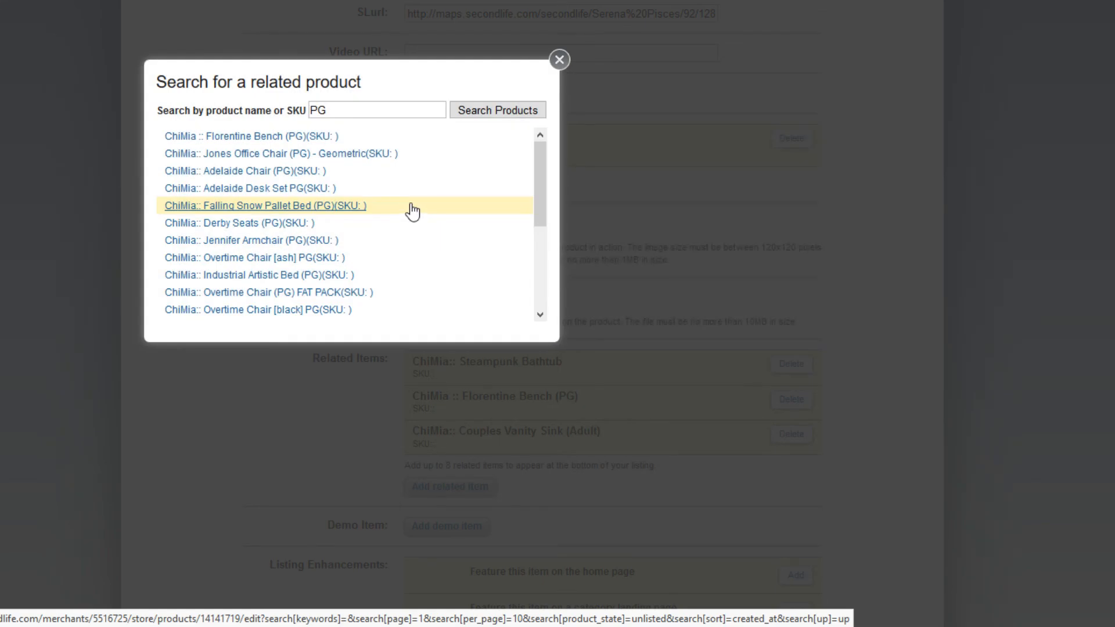
left_click(324, 240)
left_click(423, 523)
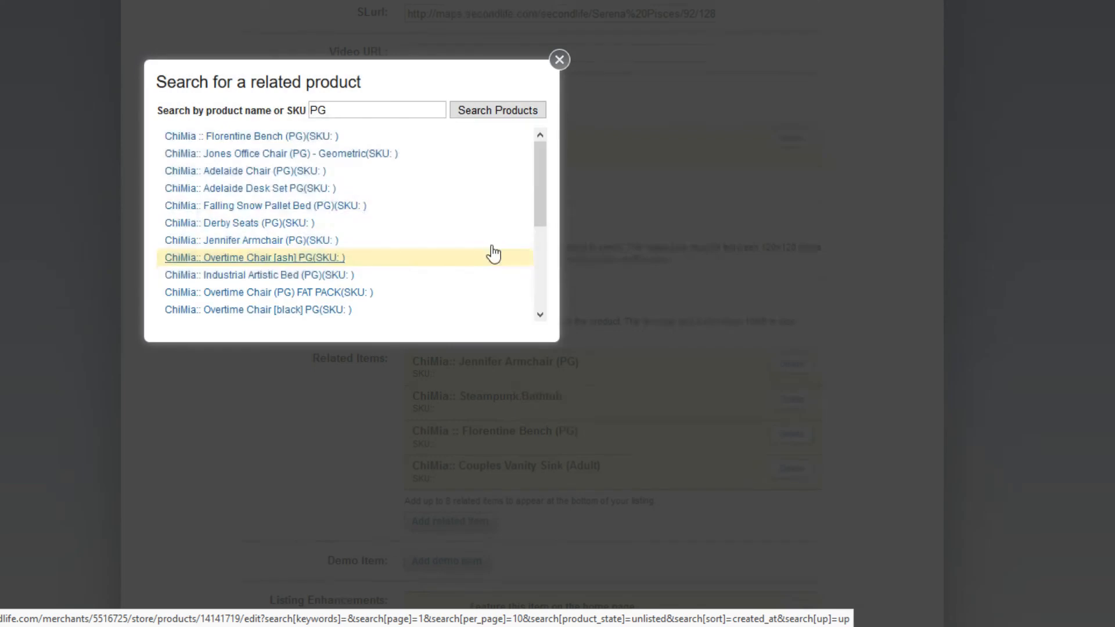
scroll(492, 201, "down", 2)
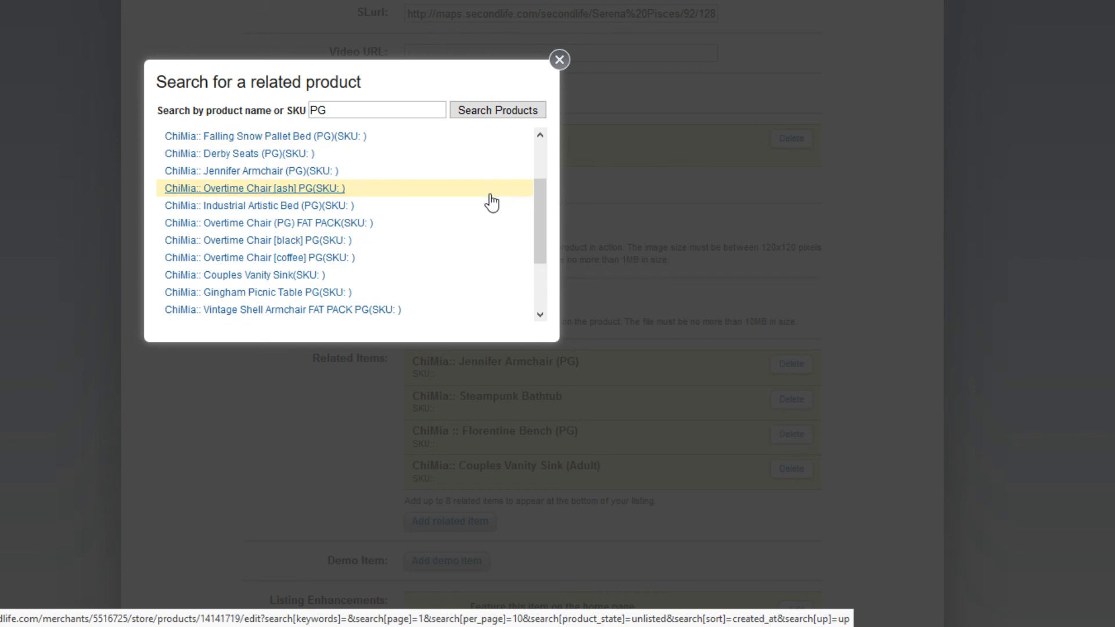
left_click(338, 214)
Reopen the related-product search and select the old 'PG' term for replacement.
left_click(468, 556)
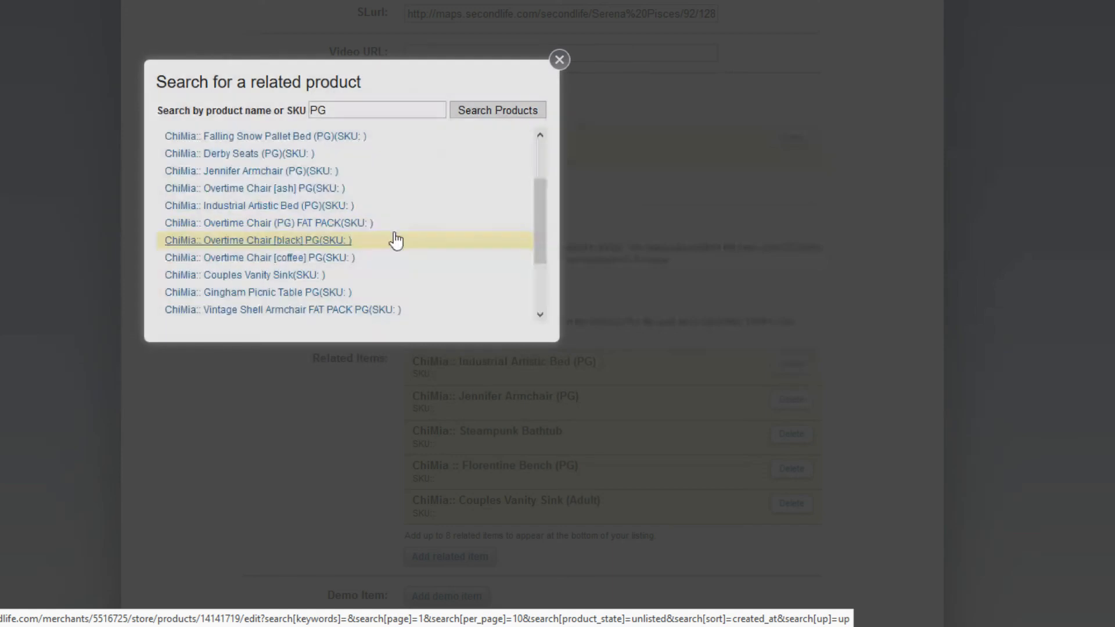
scroll(427, 236, "down", 1)
scroll(429, 232, "down", 1)
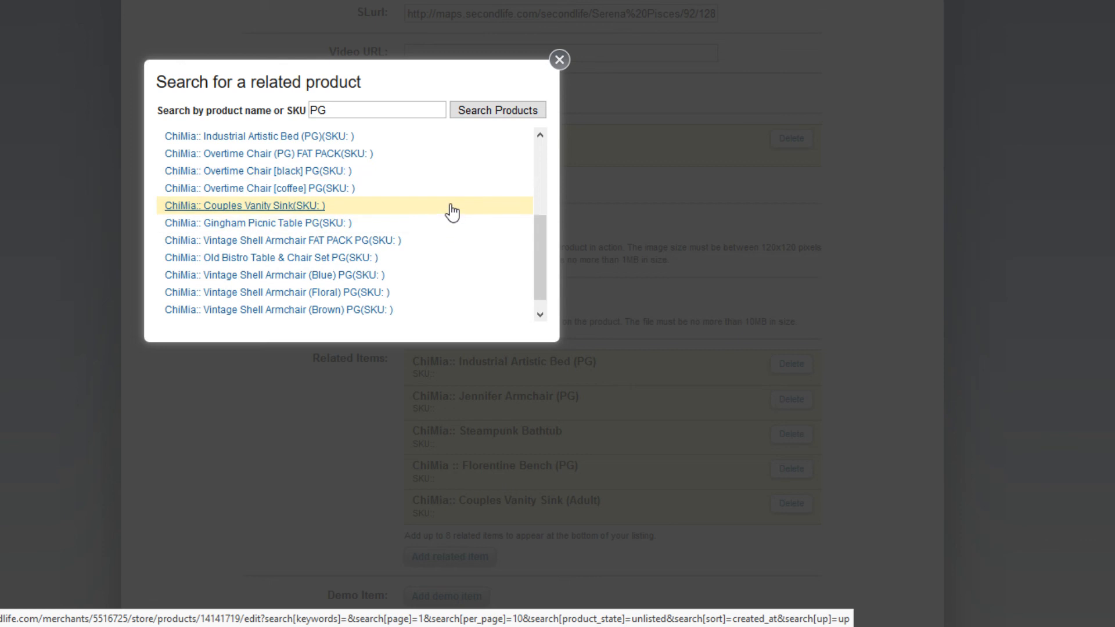
scroll(451, 209, "down", 1)
scroll(452, 212, "up", 3)
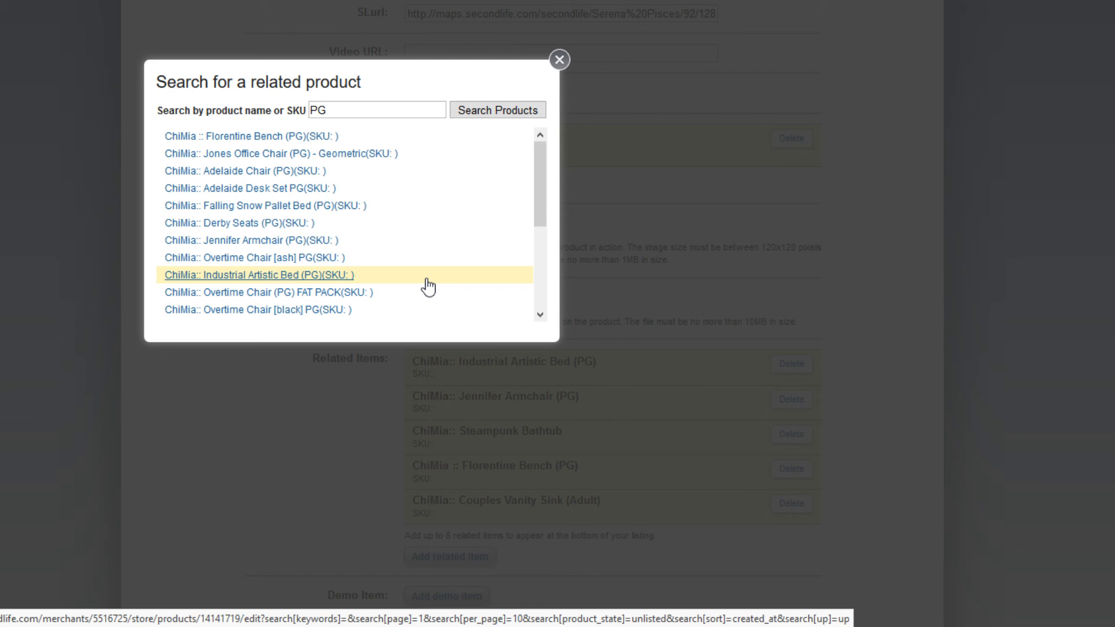
scroll(443, 249, "down", 3)
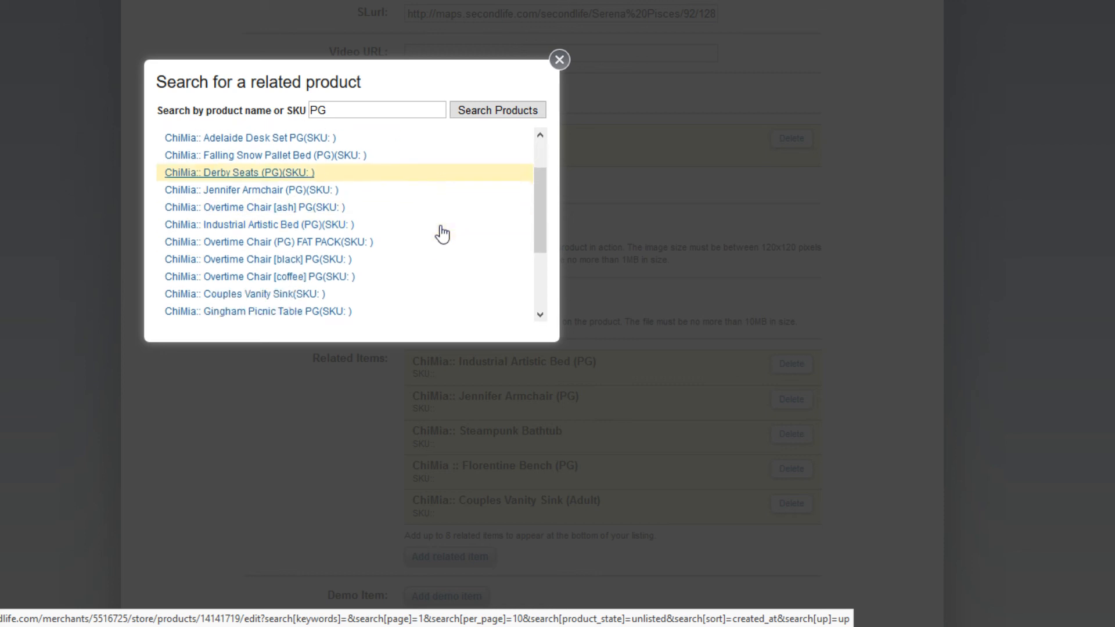
scroll(443, 234, "down", 1)
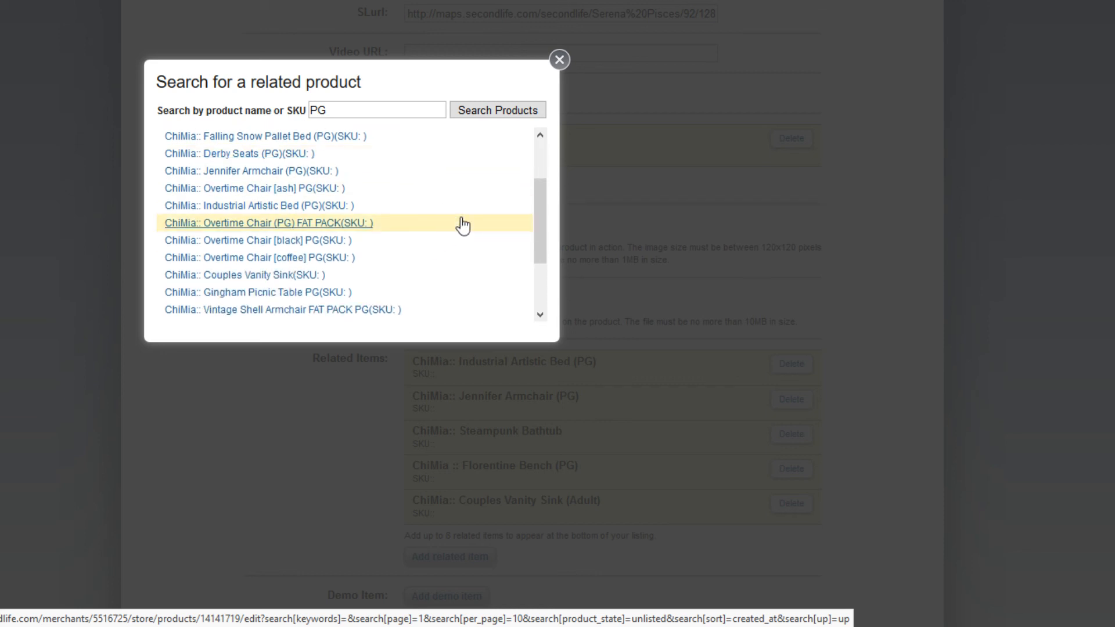
scroll(456, 227, "down", 4)
scroll(458, 223, "up", 10)
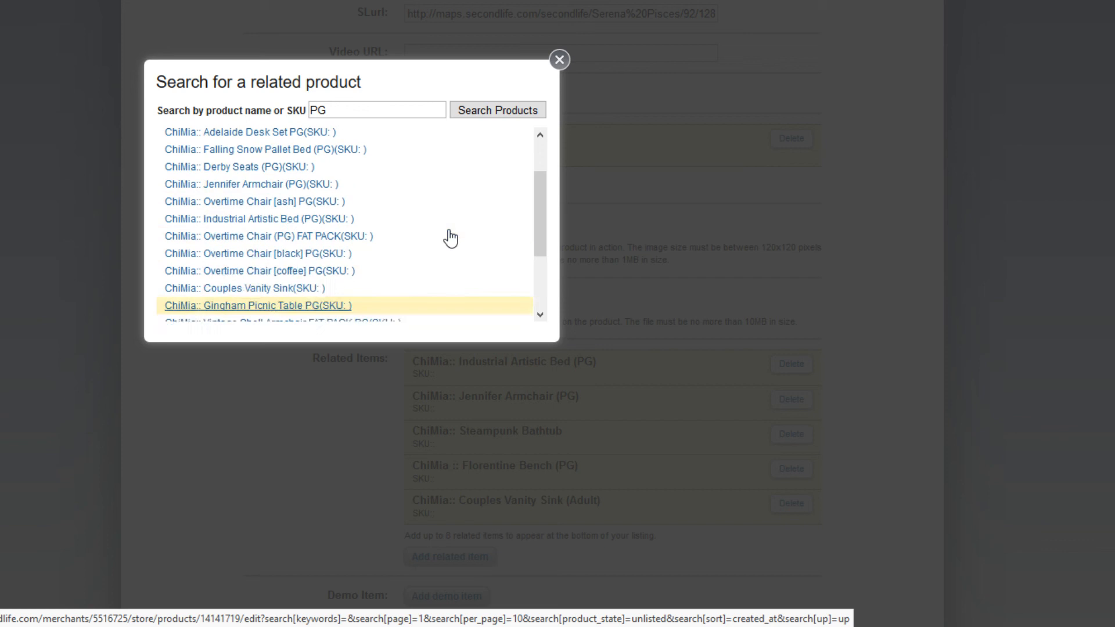
scroll(378, 371, "down", 2)
left_click_drag(372, 304, 244, 299)
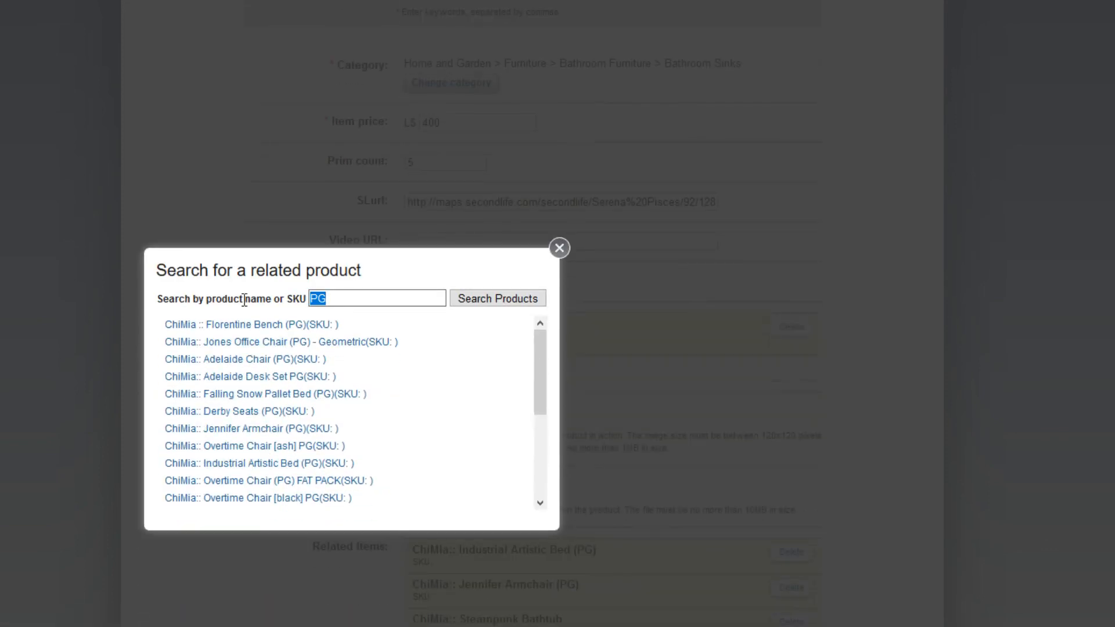
Search 'wall art' and add Mushroom Wall Art as a related item.
type("wall art")
key("Return")
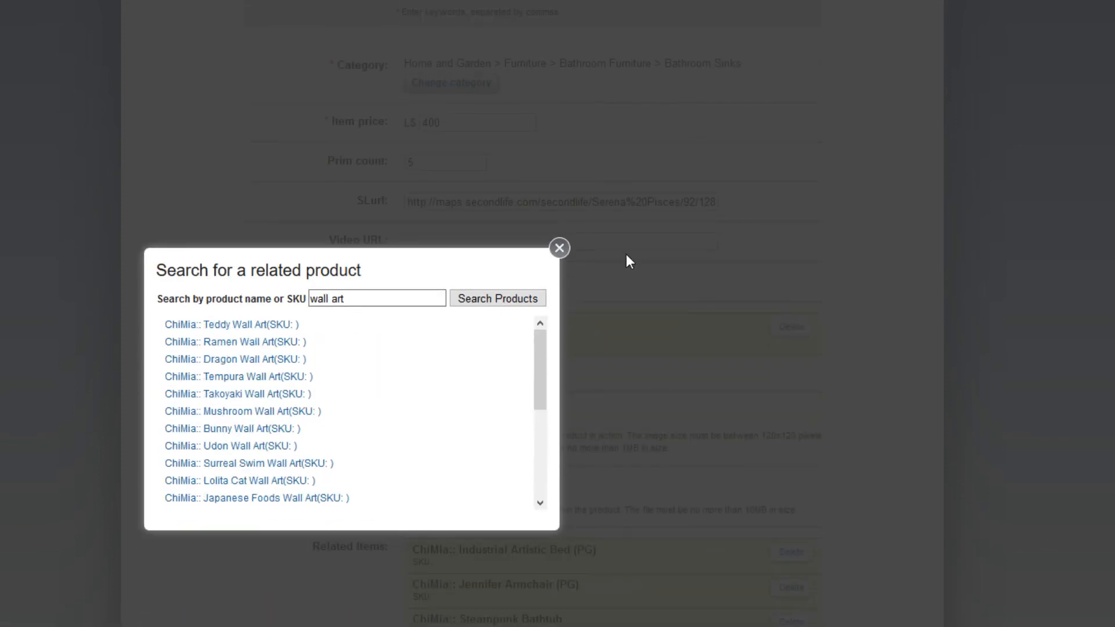
scroll(638, 256, "down", 2)
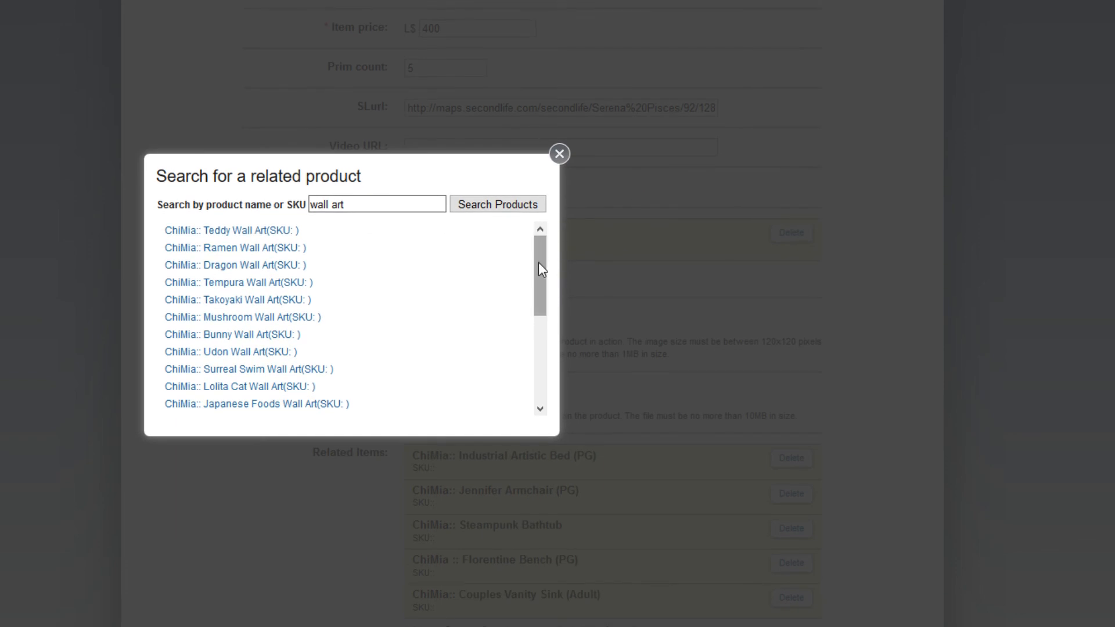
left_click_drag(537, 265, 537, 292)
left_click(320, 269)
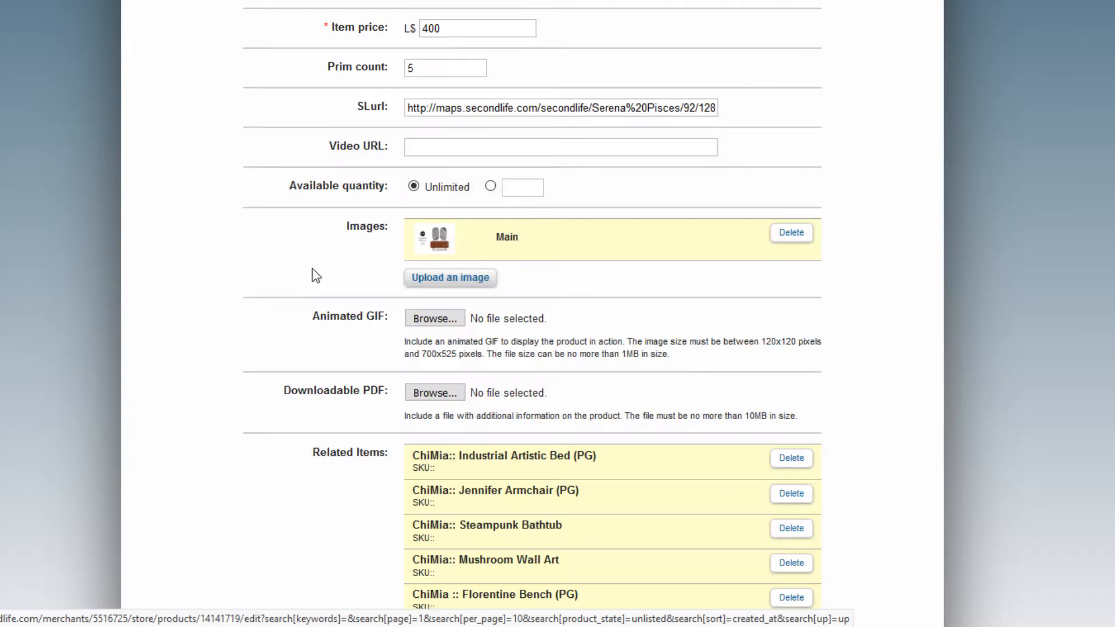
Add Surreal Swim Wall Art from the wall art results as another related item.
scroll(475, 455, "down", 5)
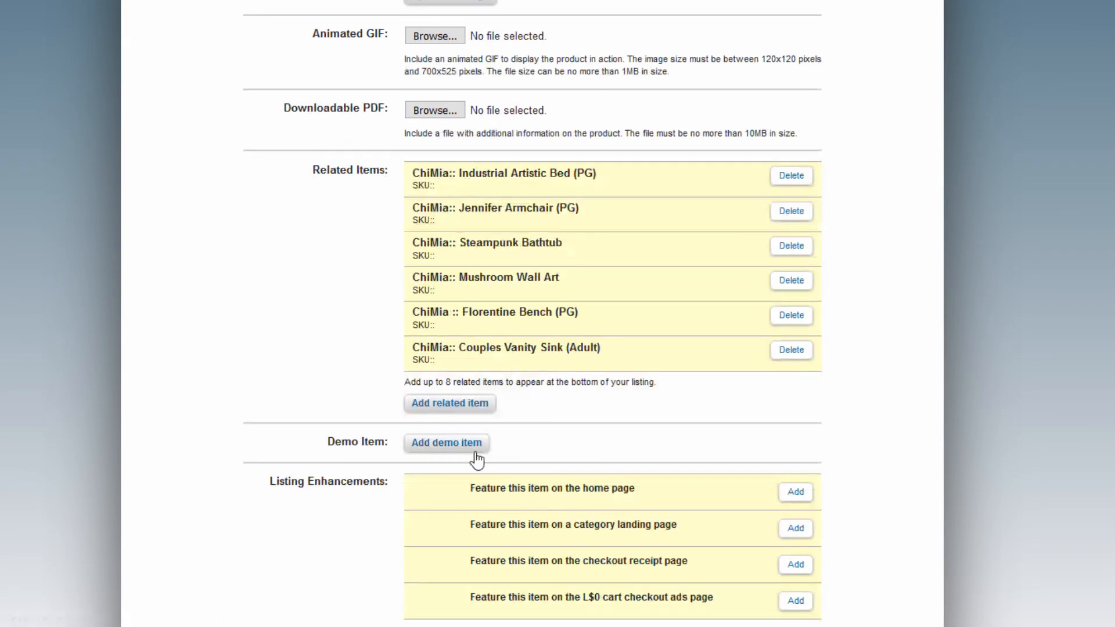
left_click(470, 405)
scroll(430, 186, "down", 2)
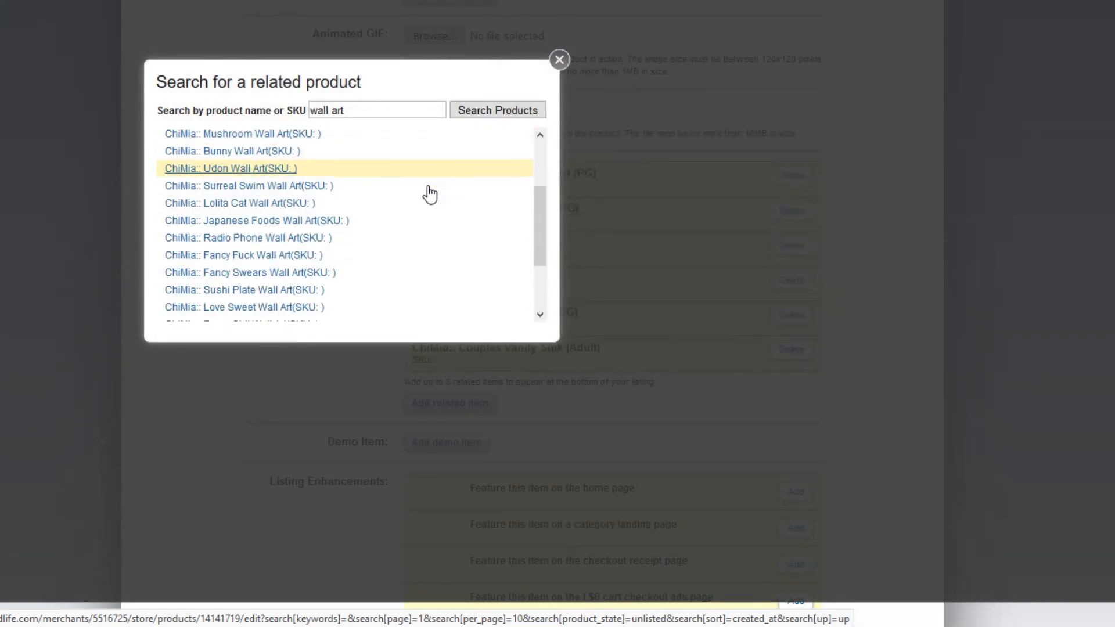
scroll(447, 178, "down", 2)
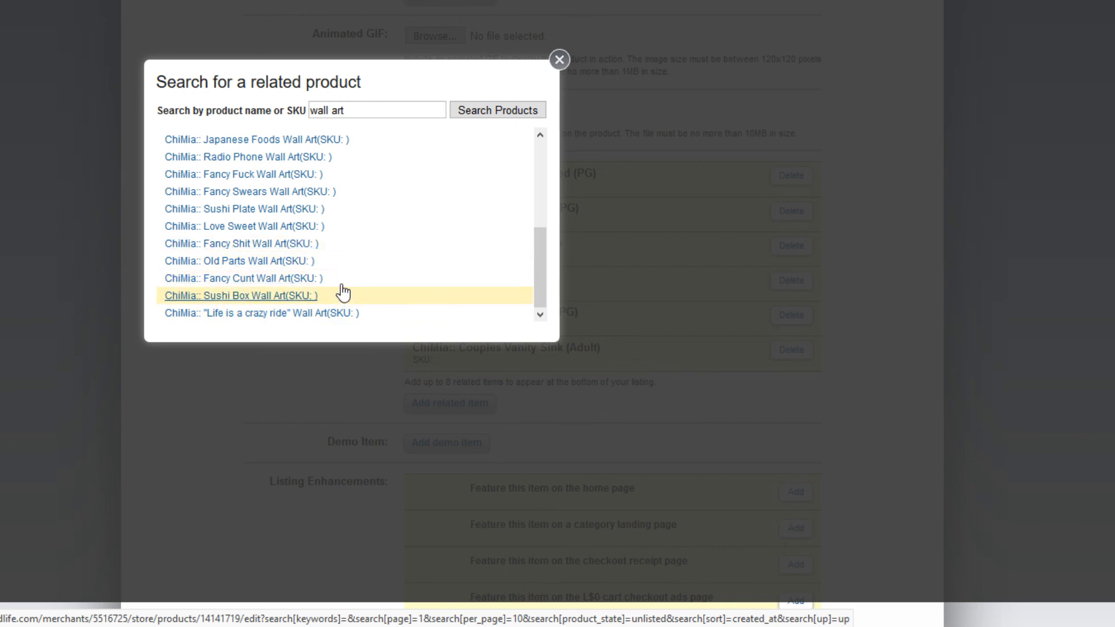
scroll(407, 244, "up", 1)
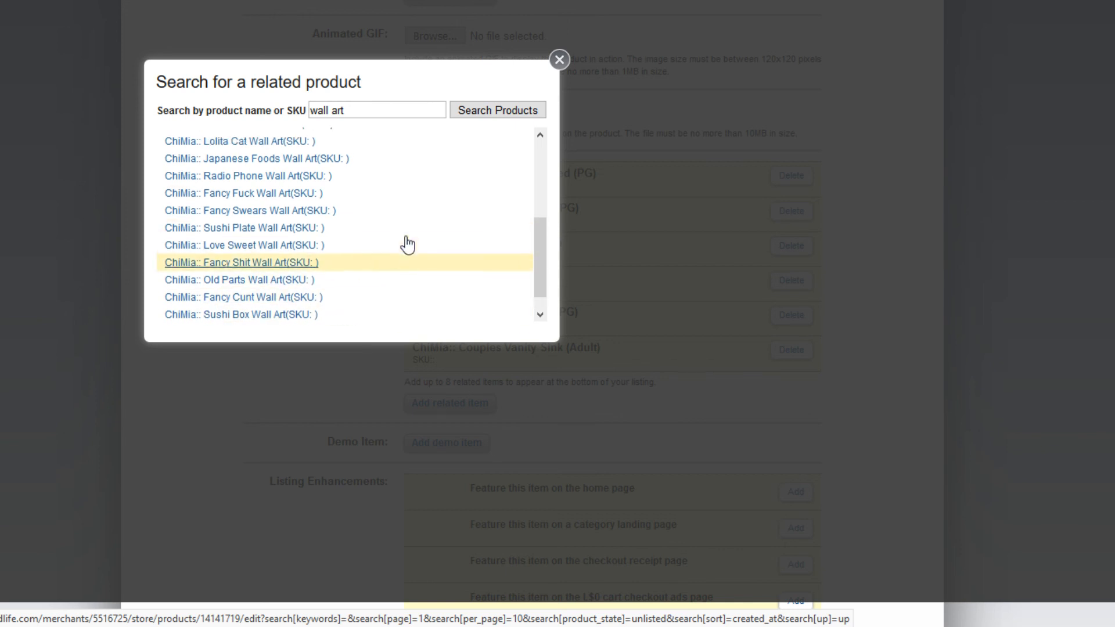
scroll(407, 245, "up", 3)
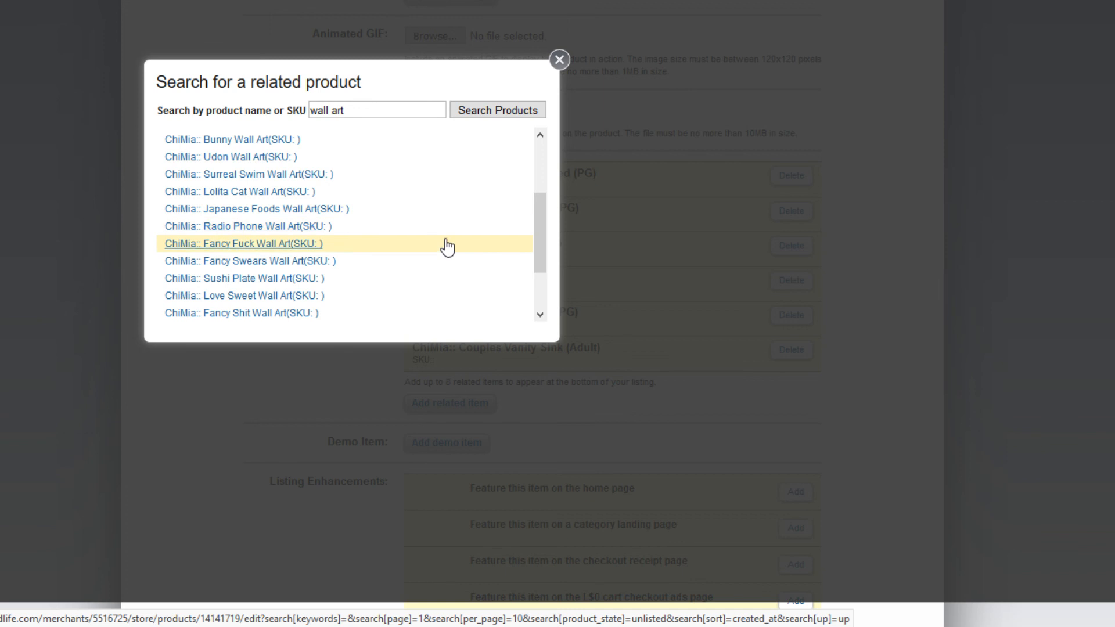
scroll(446, 245, "up", 4)
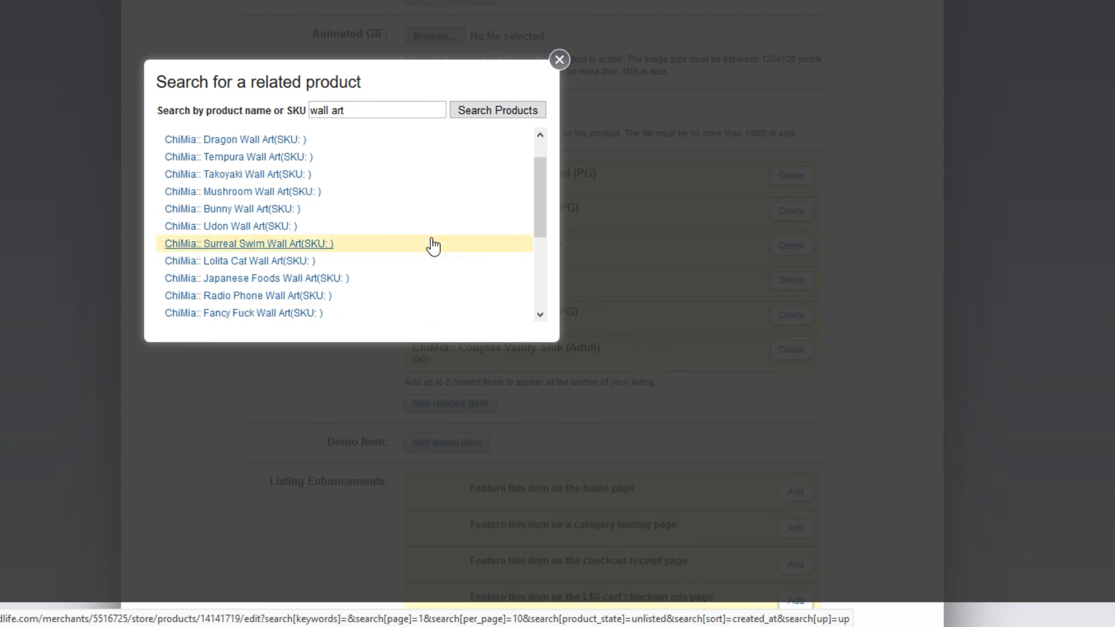
left_click(321, 246)
Search 'light' and add Drum Kit Light - red as the eighth related item.
left_click(462, 440)
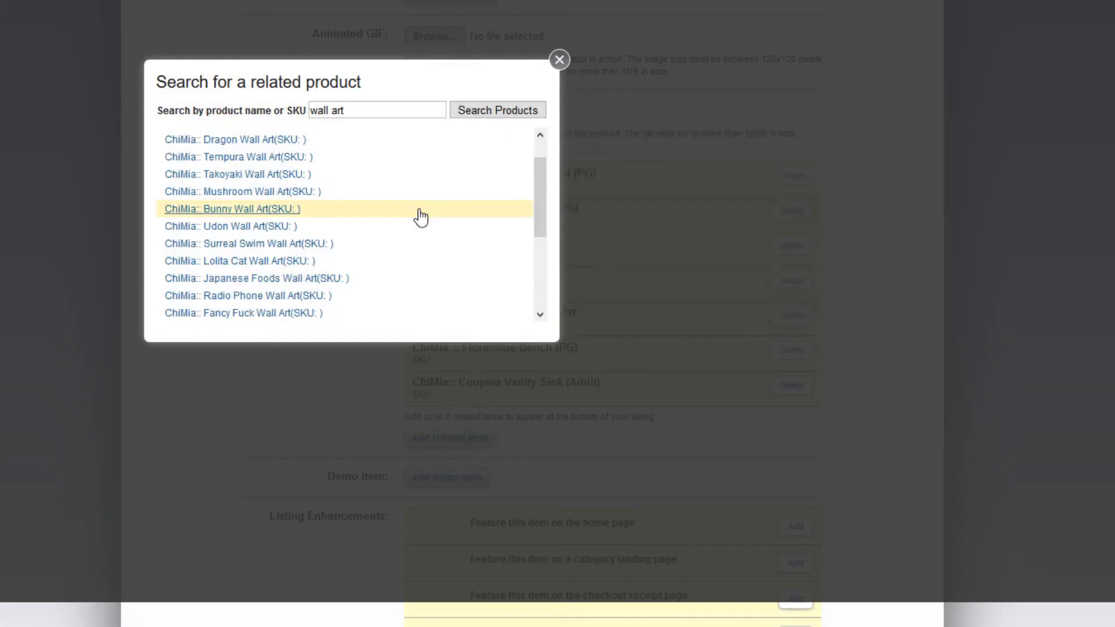
left_click_drag(370, 112, 235, 110)
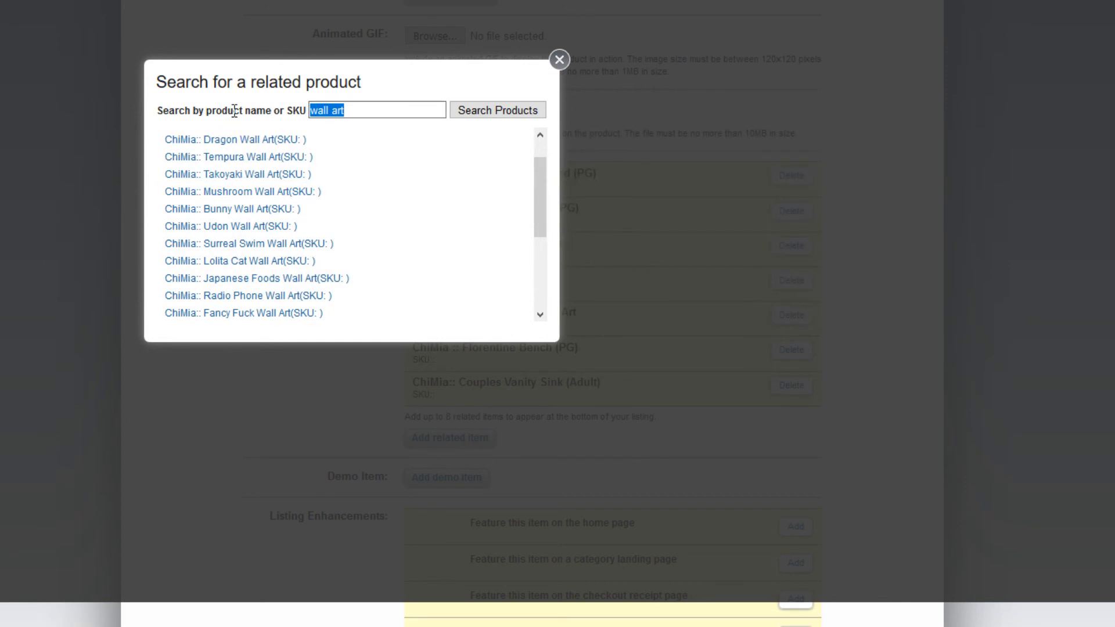
type("light")
key("Return")
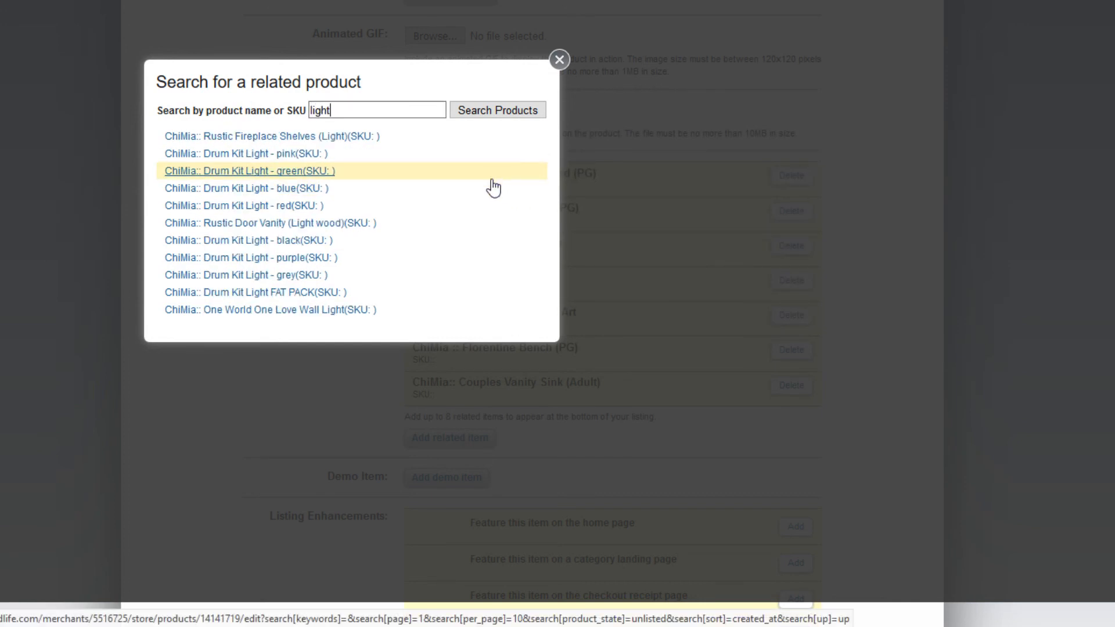
scroll(469, 205, "down", 2)
scroll(469, 205, "up", 2)
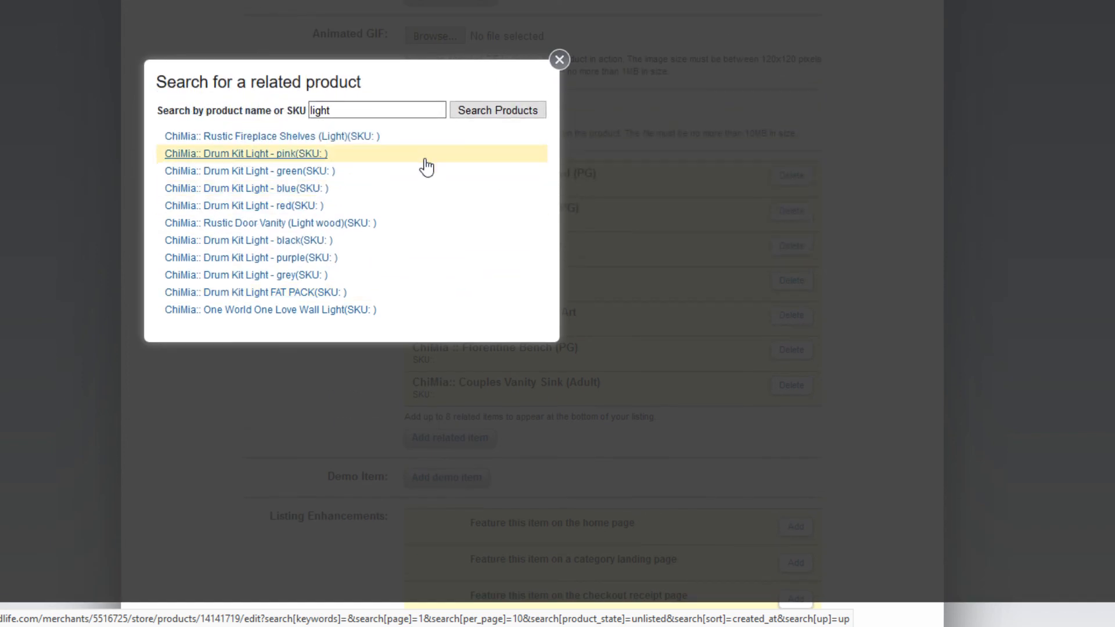
left_click(325, 209)
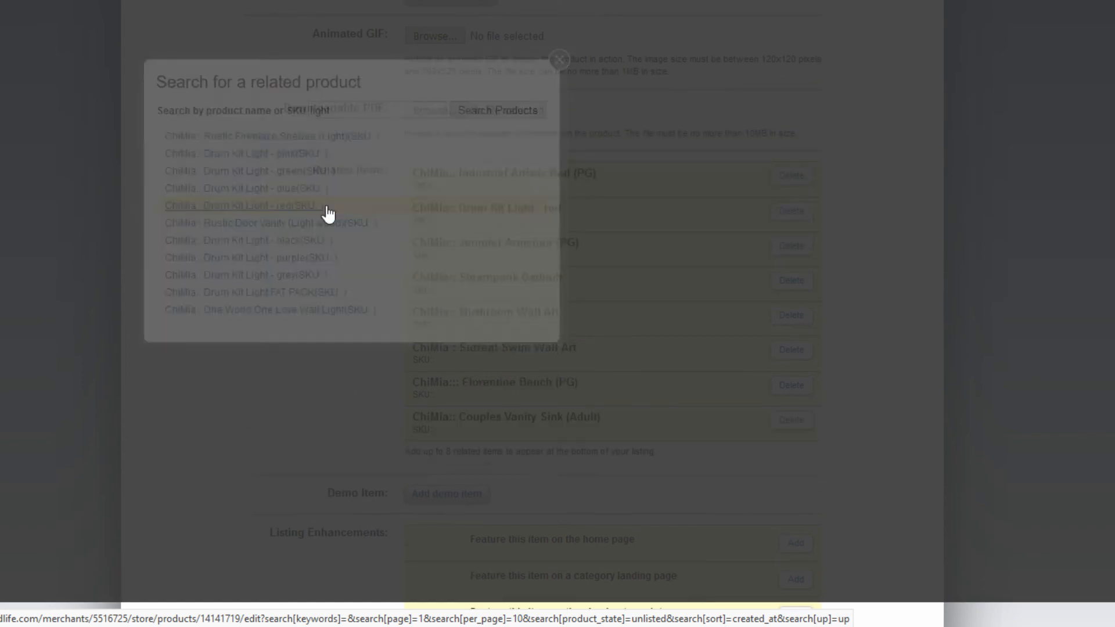
scroll(222, 224, "down", 5)
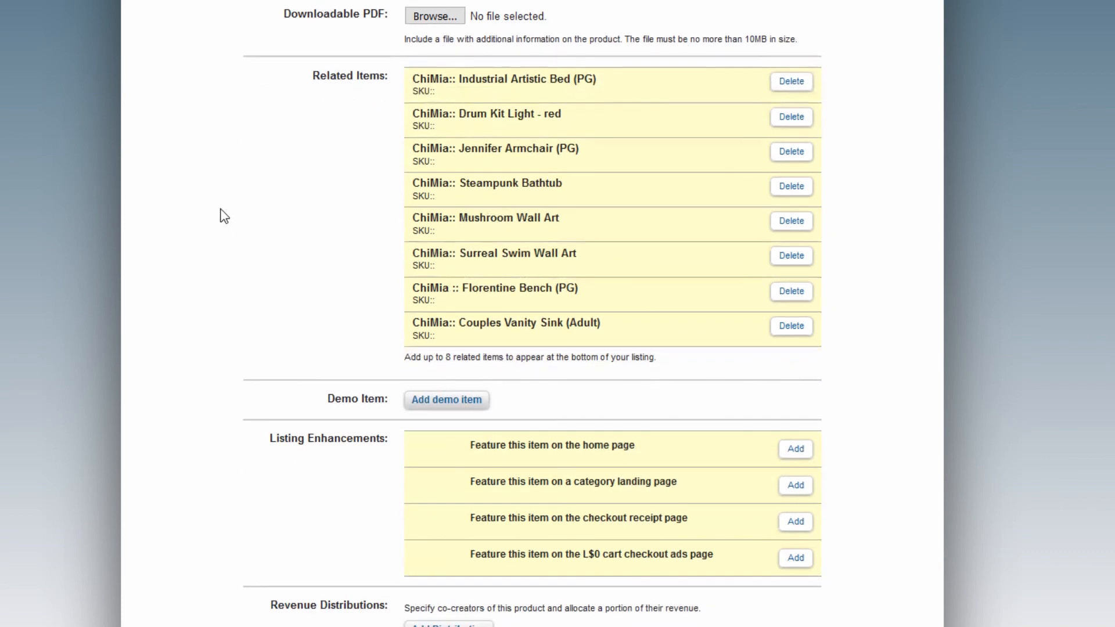
Add a revenue distribution giving the first co-creator 40%.
left_click(447, 447)
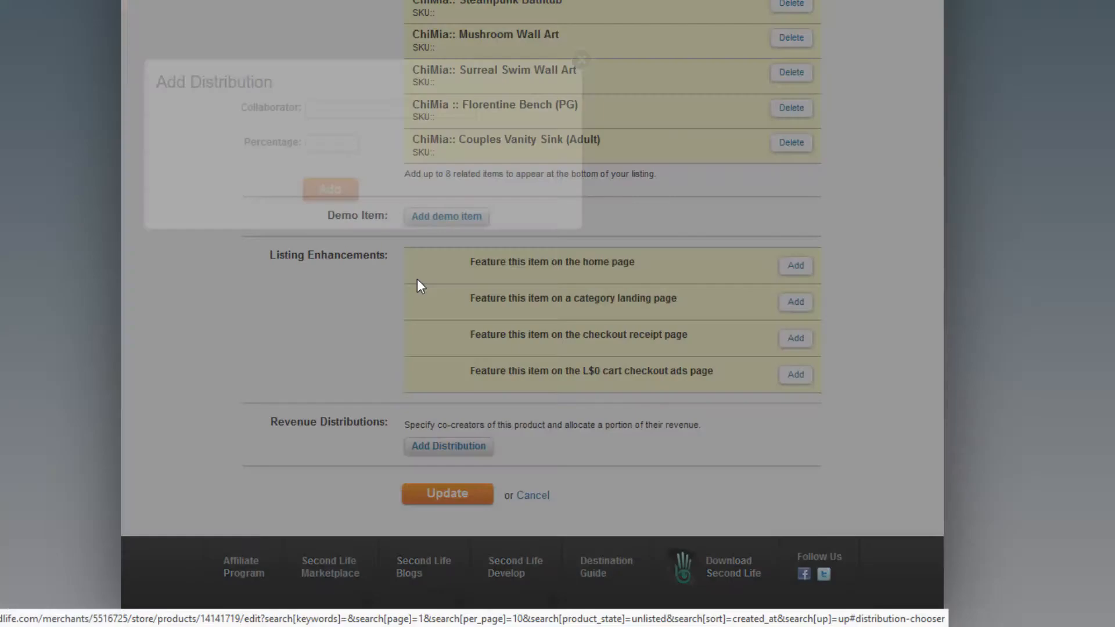
left_click(359, 109)
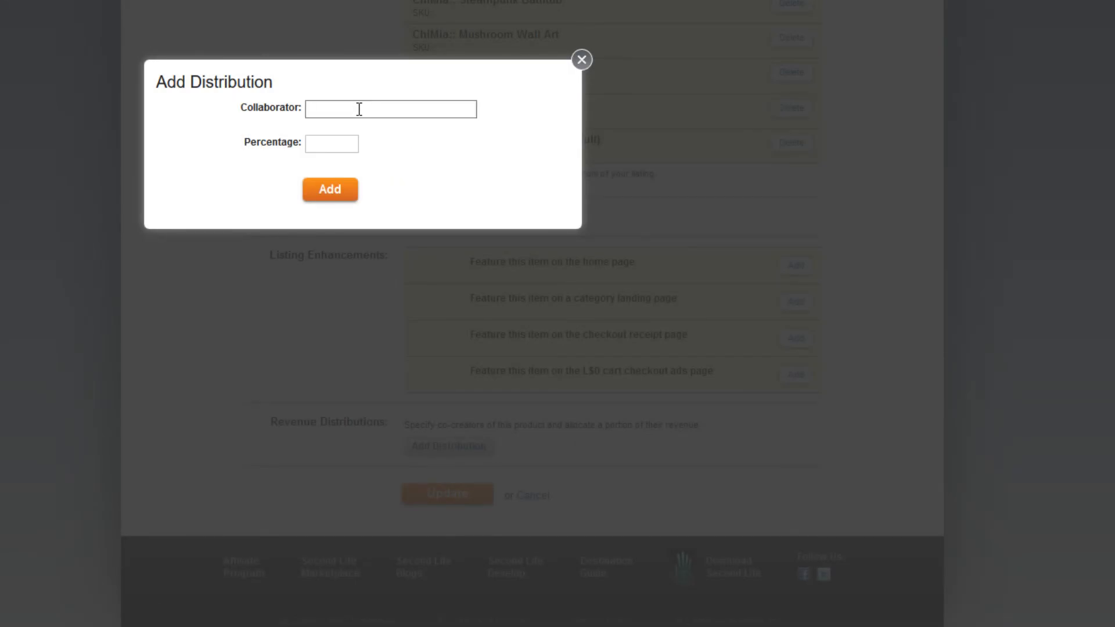
type("ch")
key("Tab")
type("4")
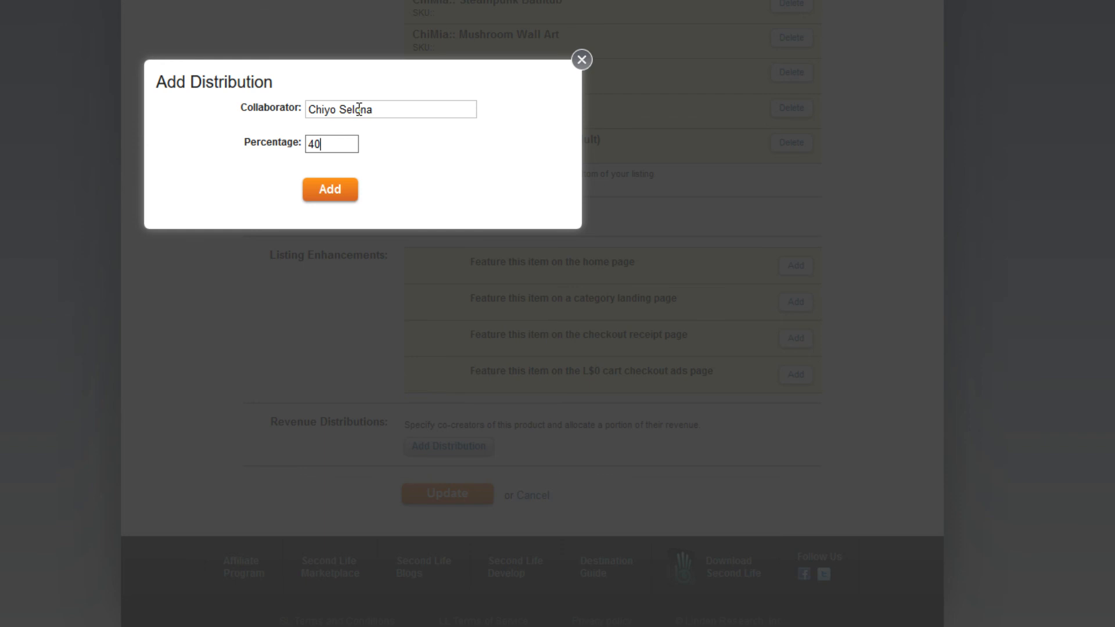
left_click(331, 194)
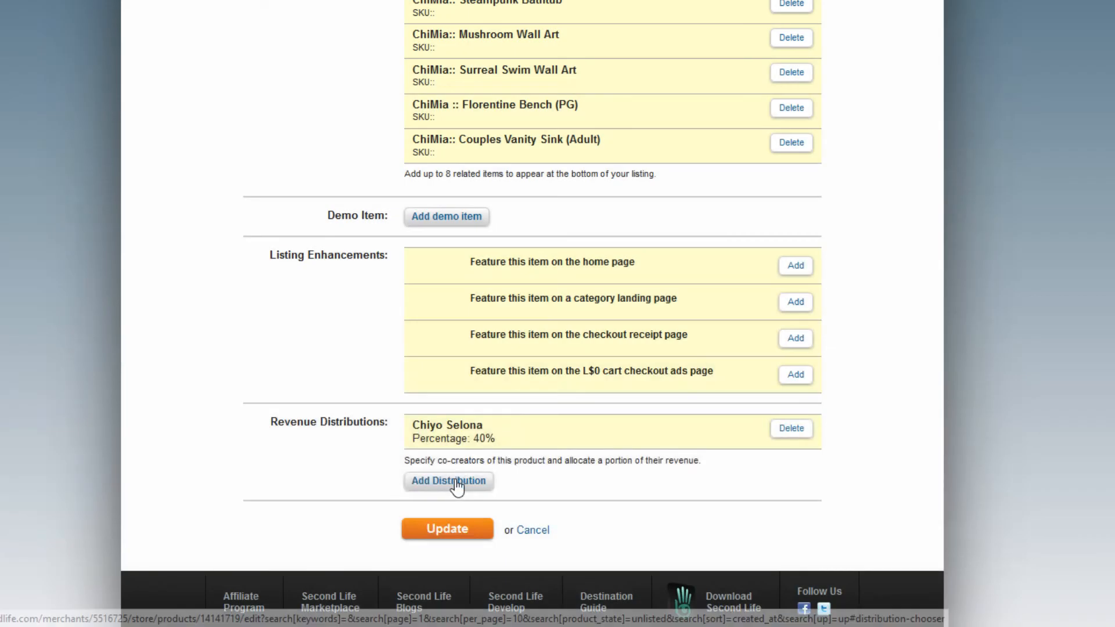
Add a second revenue distribution giving another co-creator 40%.
left_click(456, 481)
left_click(345, 110)
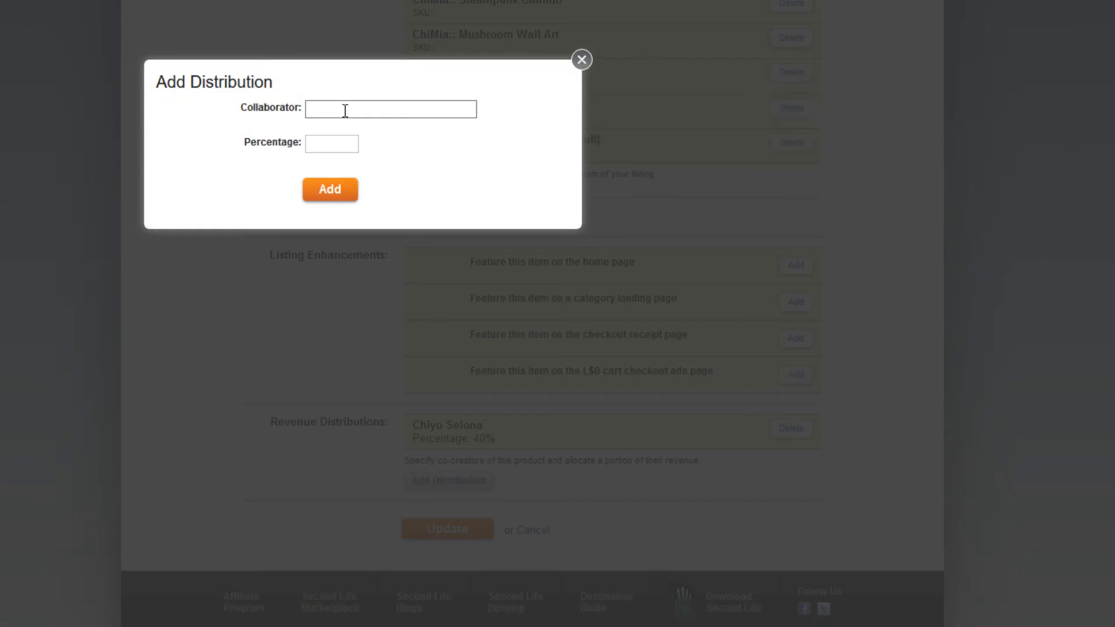
type("m")
key("Tab")
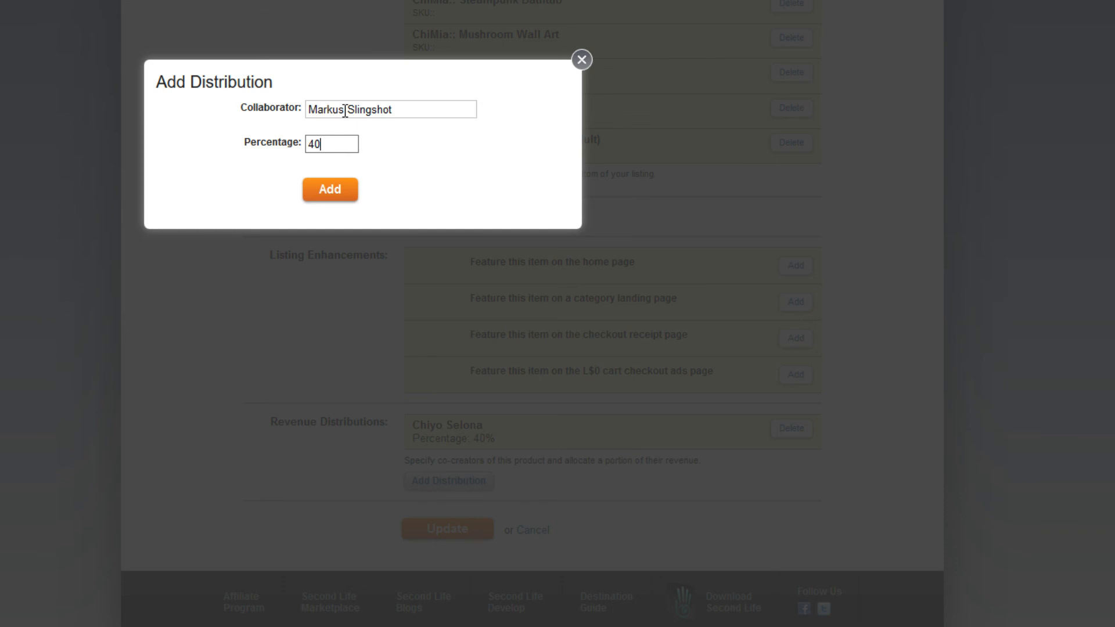
left_click(341, 194)
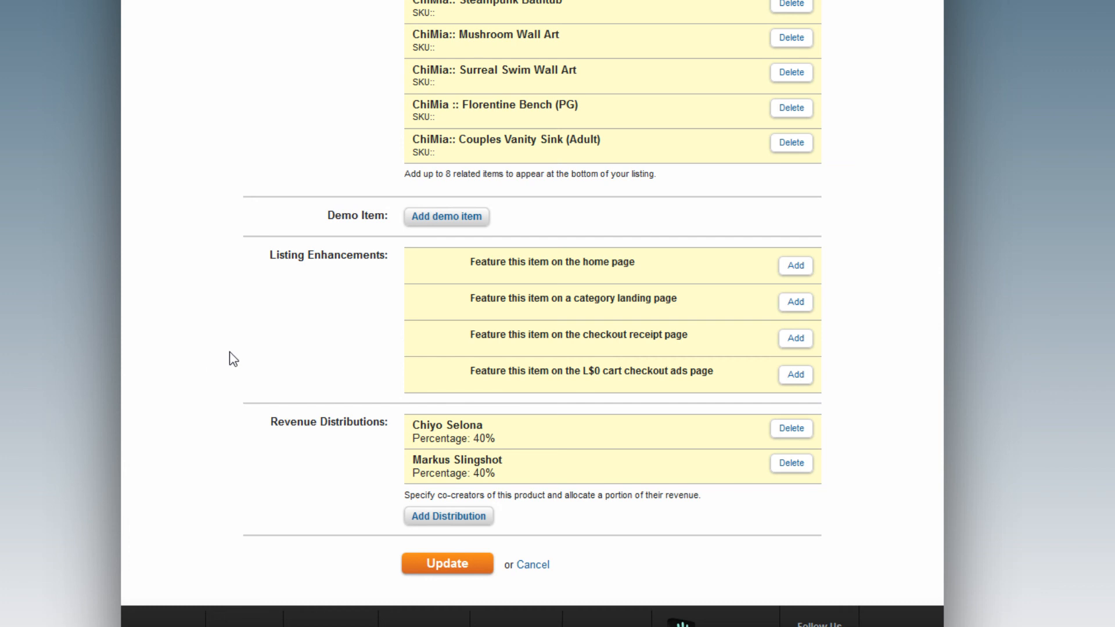
Save the edits to the Couples Vanity Sink (PG) item listing with Update.
scroll(231, 350, "up", 5)
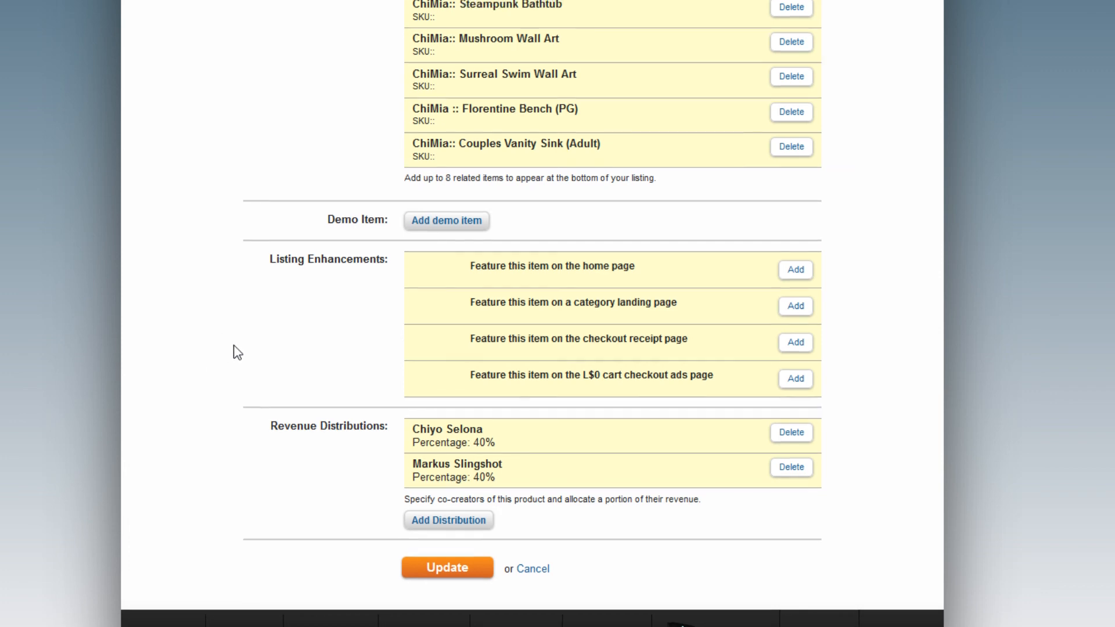
scroll(238, 352, "down", 6)
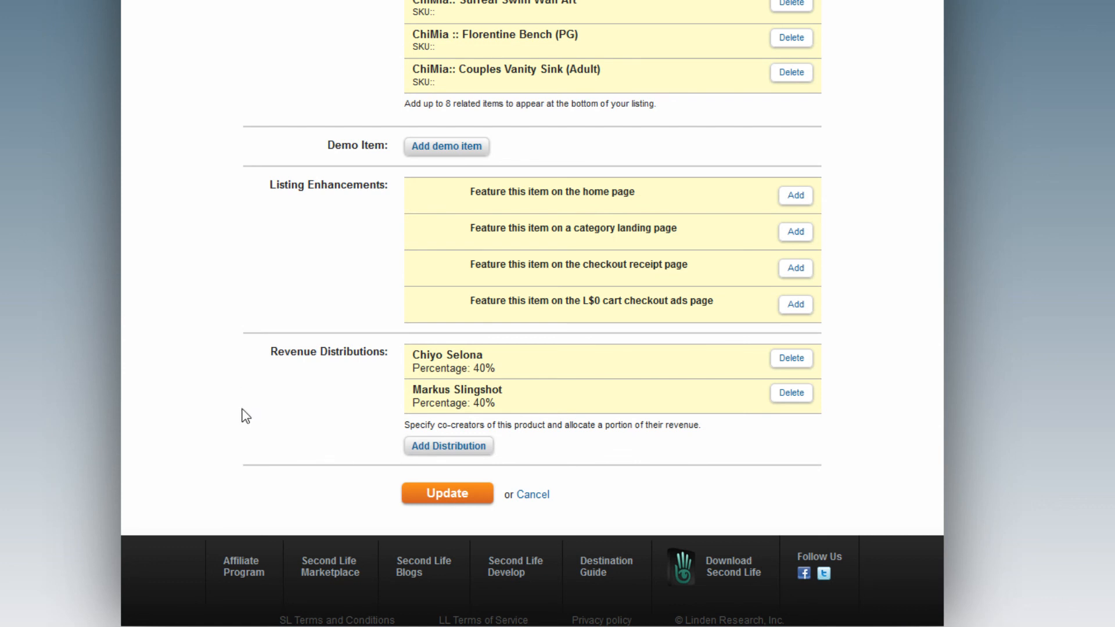
scroll(246, 416, "up", 20)
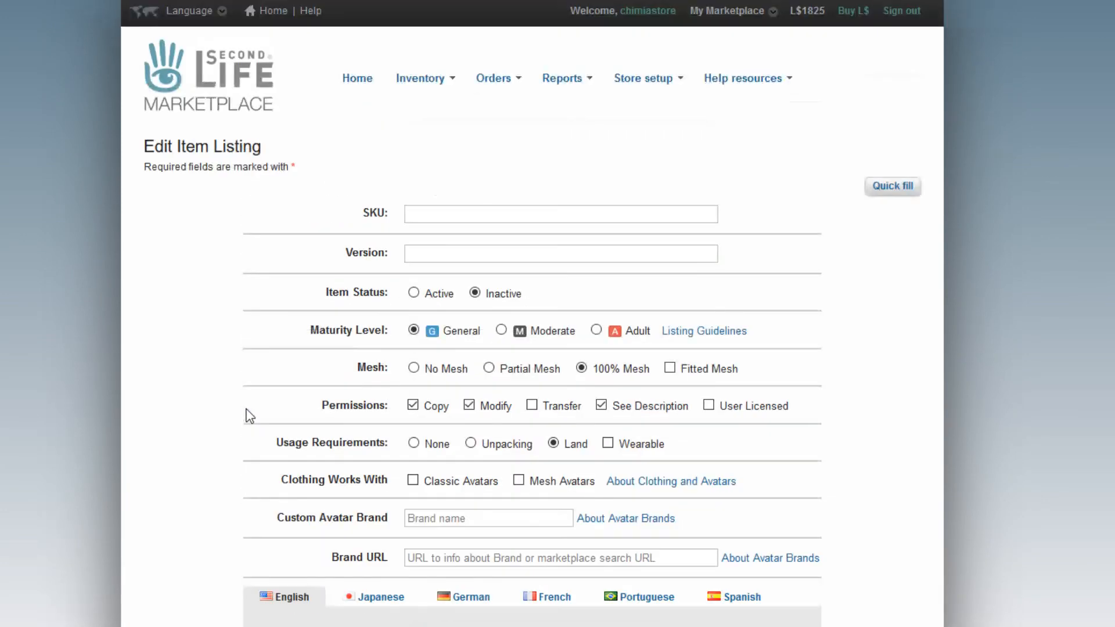
scroll(249, 416, "down", 20)
left_click(427, 495)
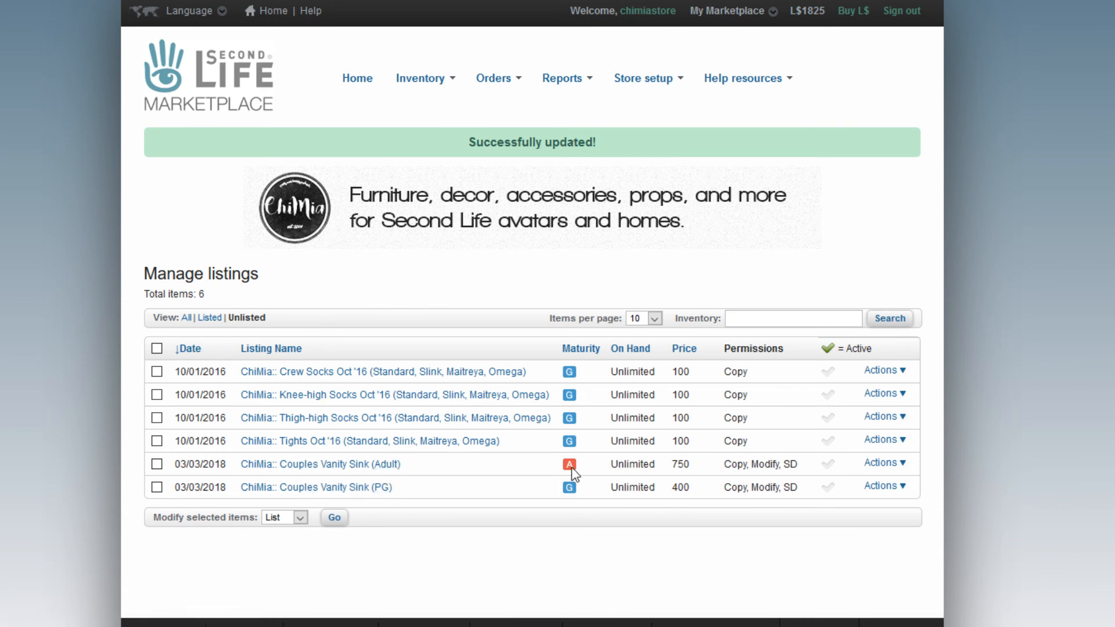
Select the Adult and PG Couples Vanity Sink rows and list both live.
left_click(157, 464)
left_click(157, 488)
left_click(335, 518)
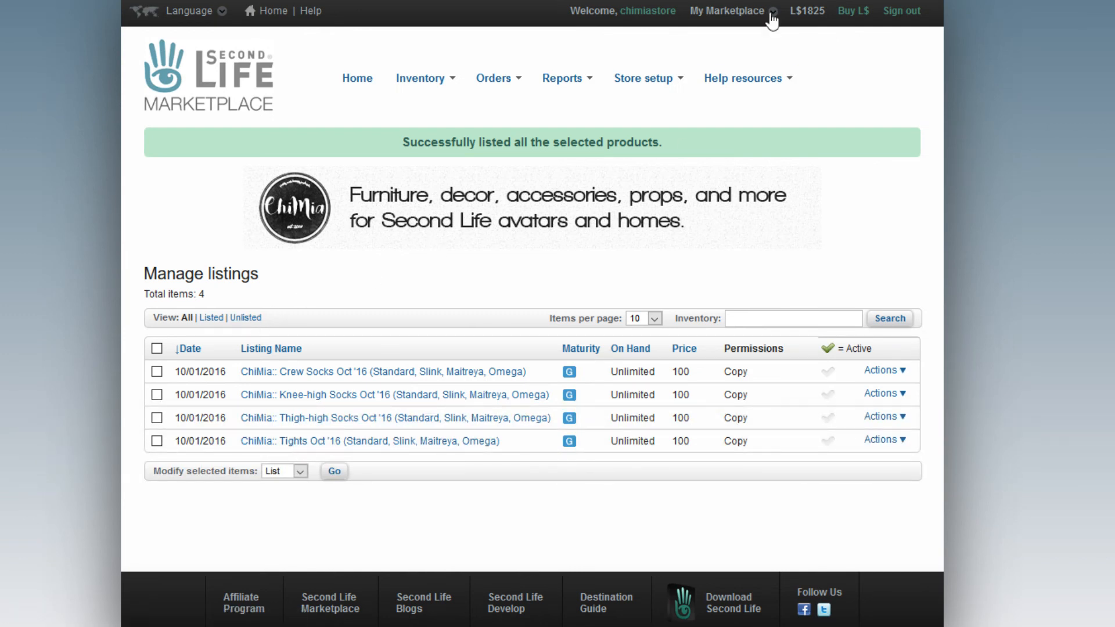
Go to My store, sort by Age: Newest First, and open Couples Vanity Sink (PG).
mouse_move(765, 17)
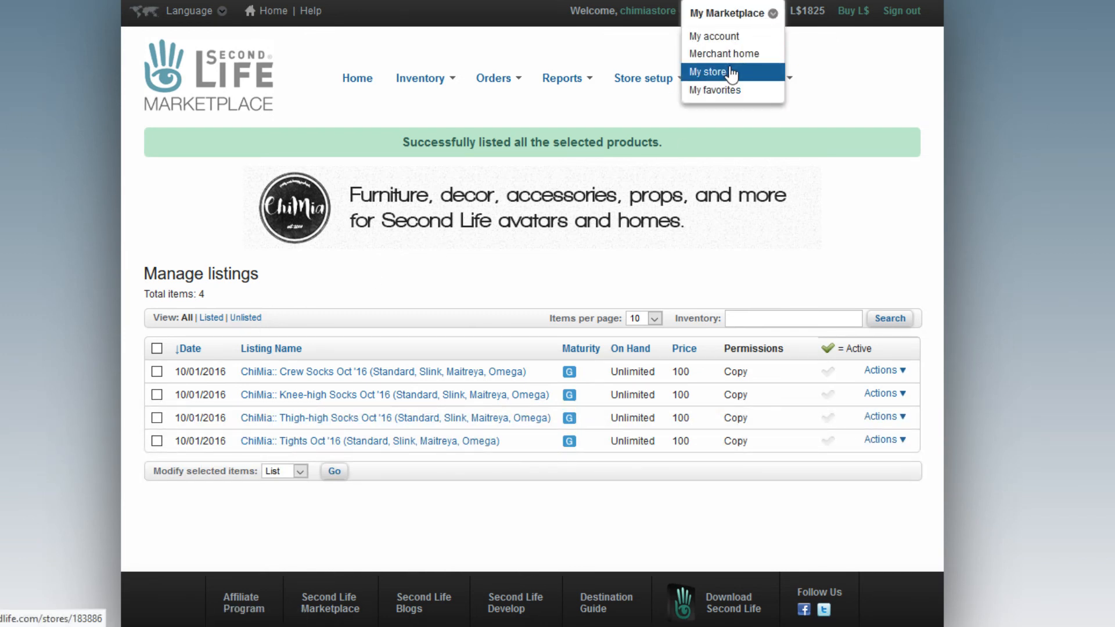
left_click(707, 71)
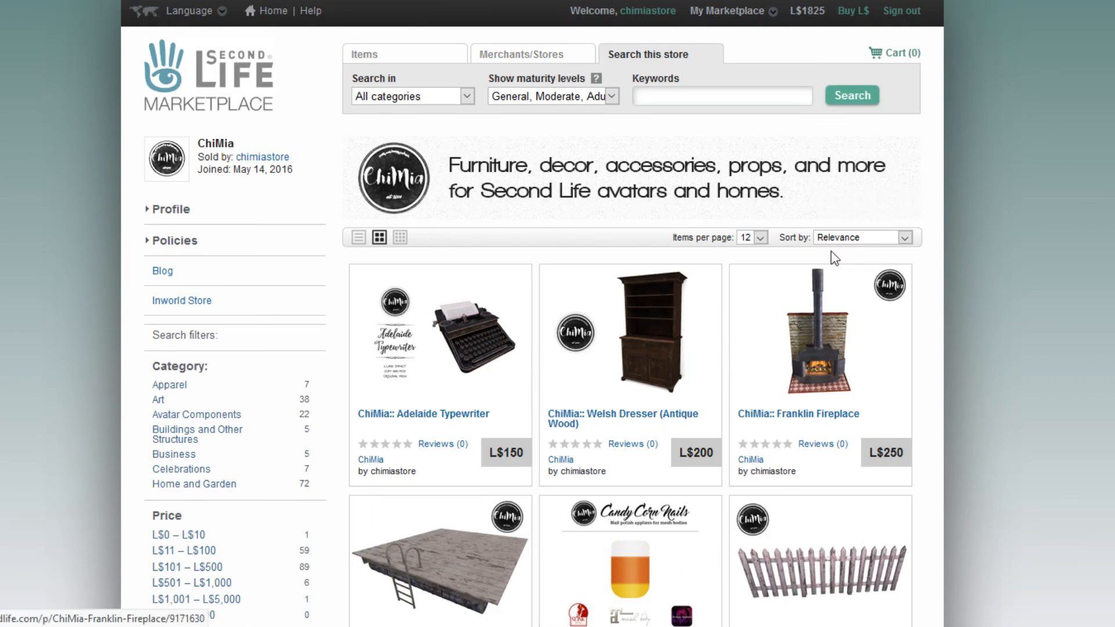
left_click(837, 238)
left_click(846, 281)
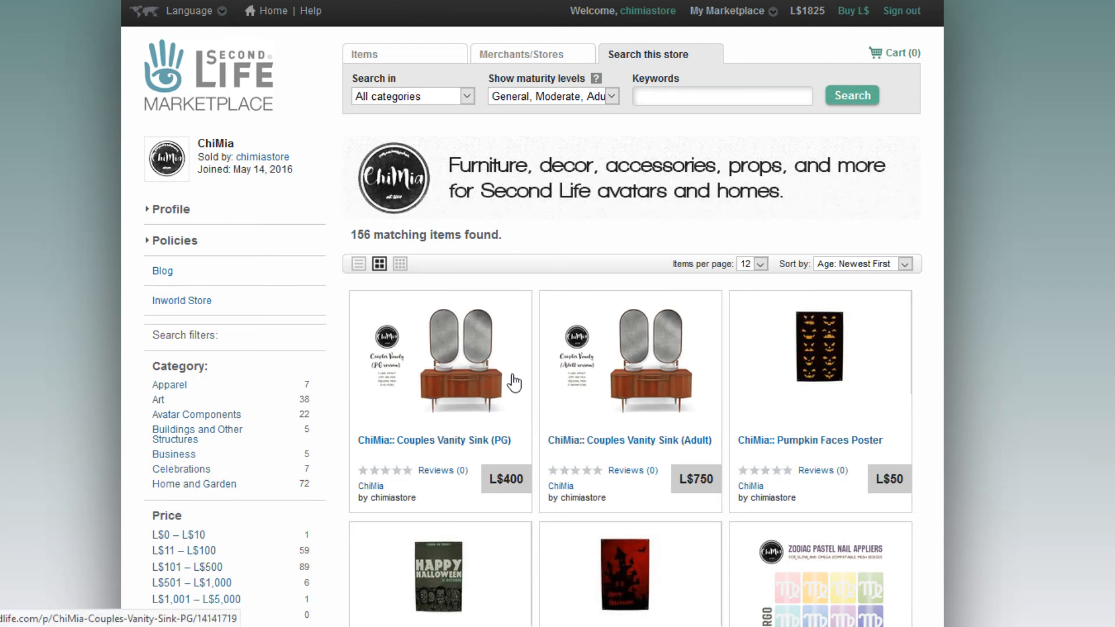
left_click(452, 380)
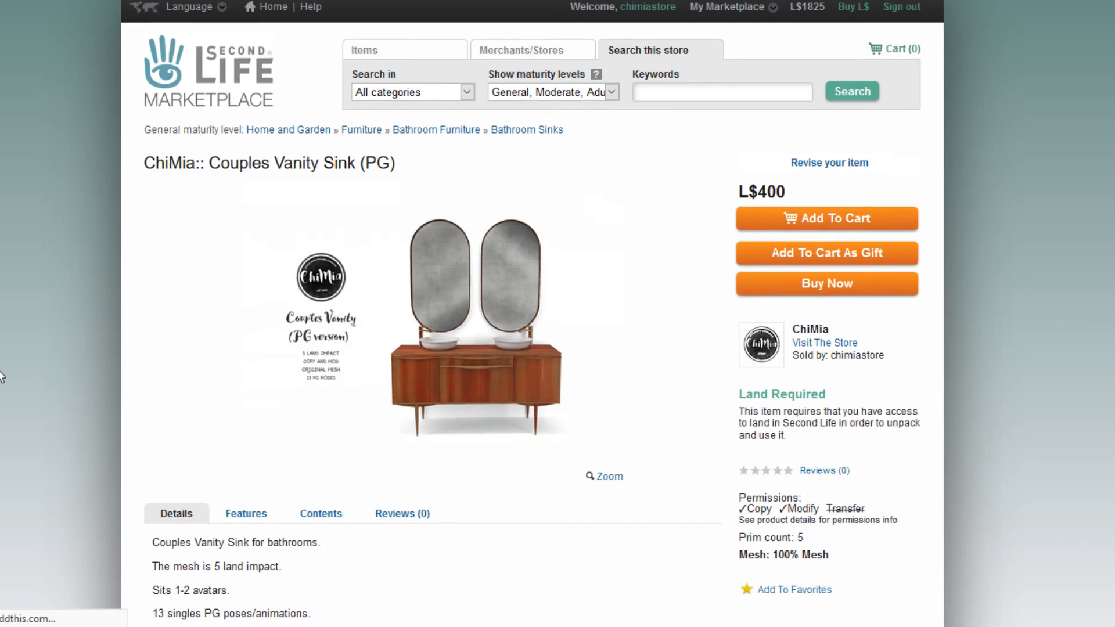
scroll(1, 374, "down", 3)
scroll(279, 464, "down", 3)
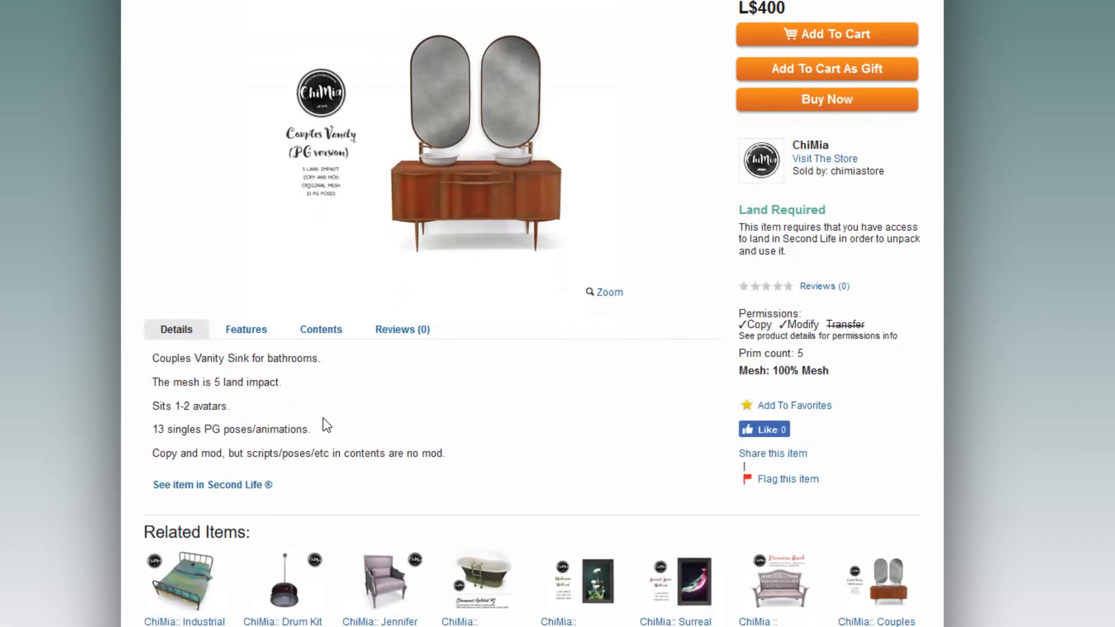
scroll(339, 428, "down", 3)
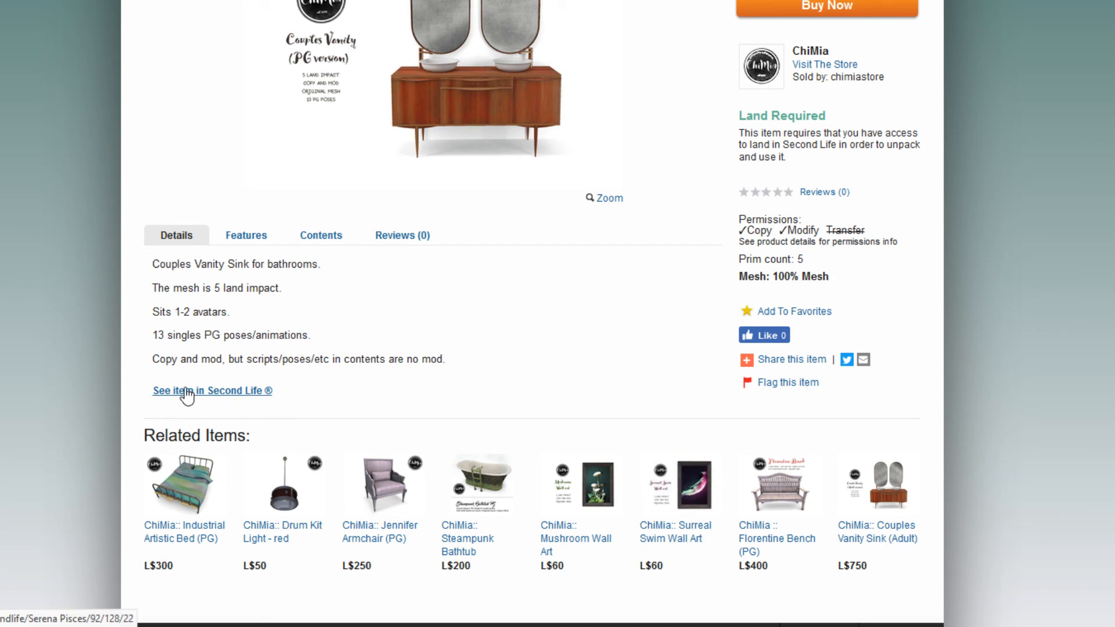
scroll(760, 391, "up", 2)
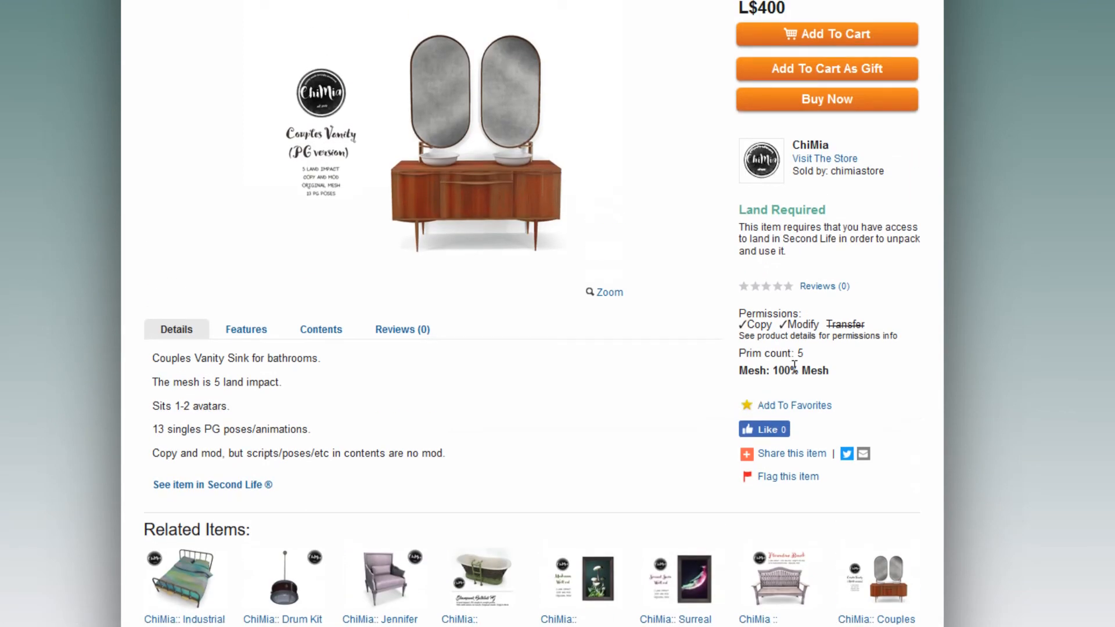
left_click_drag(809, 353, 890, 336)
left_click(856, 352)
left_click(811, 334)
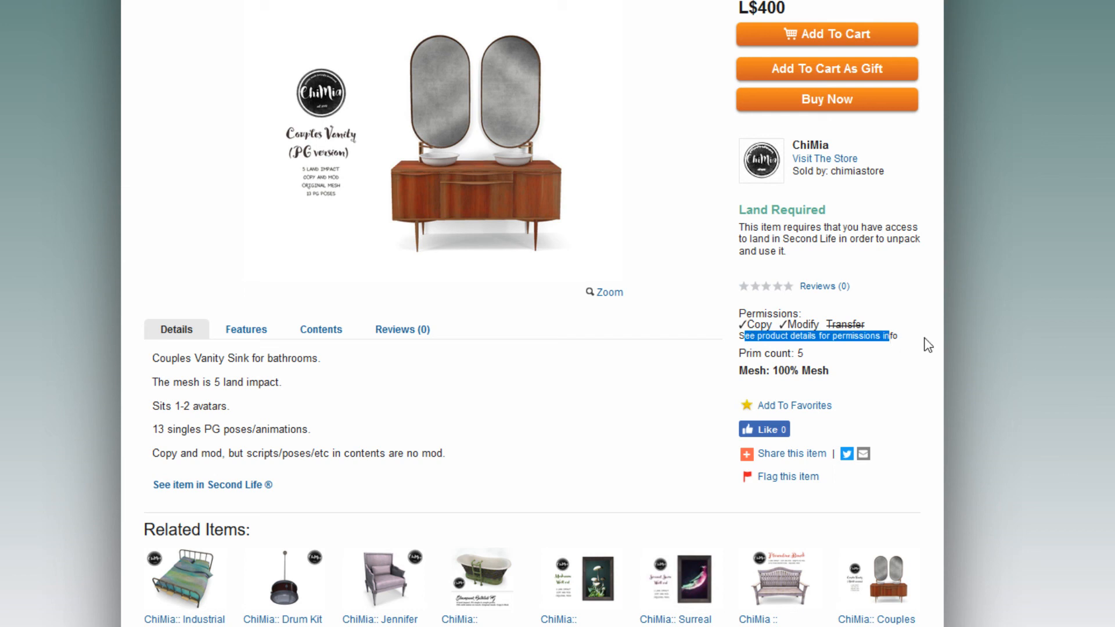
left_click(275, 430)
left_click_drag(455, 456, 152, 457)
left_click(491, 386)
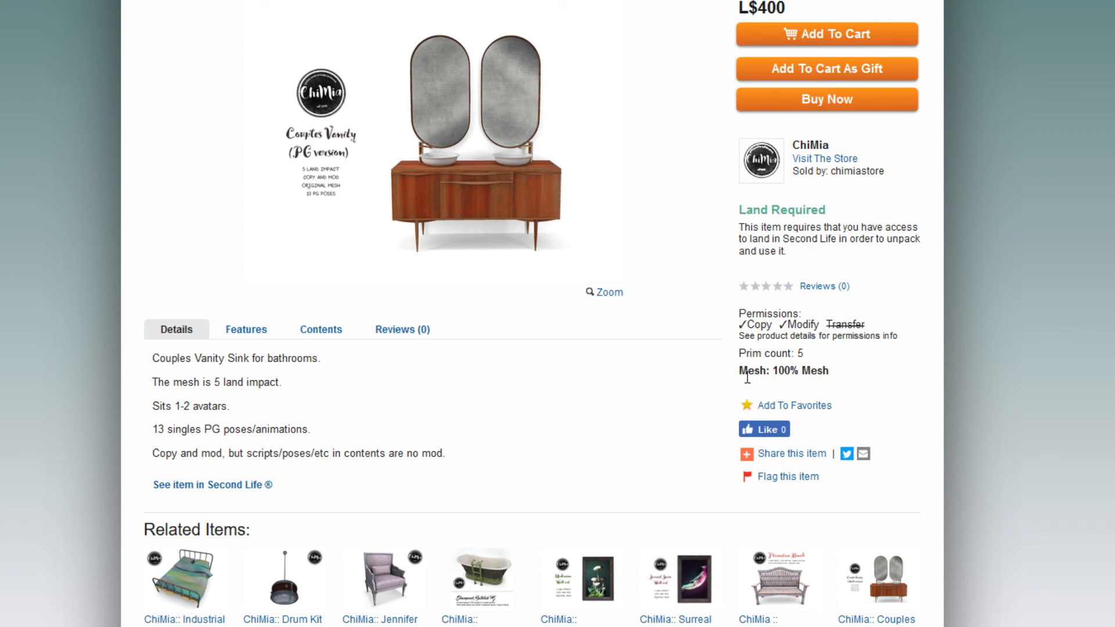
left_click(238, 336)
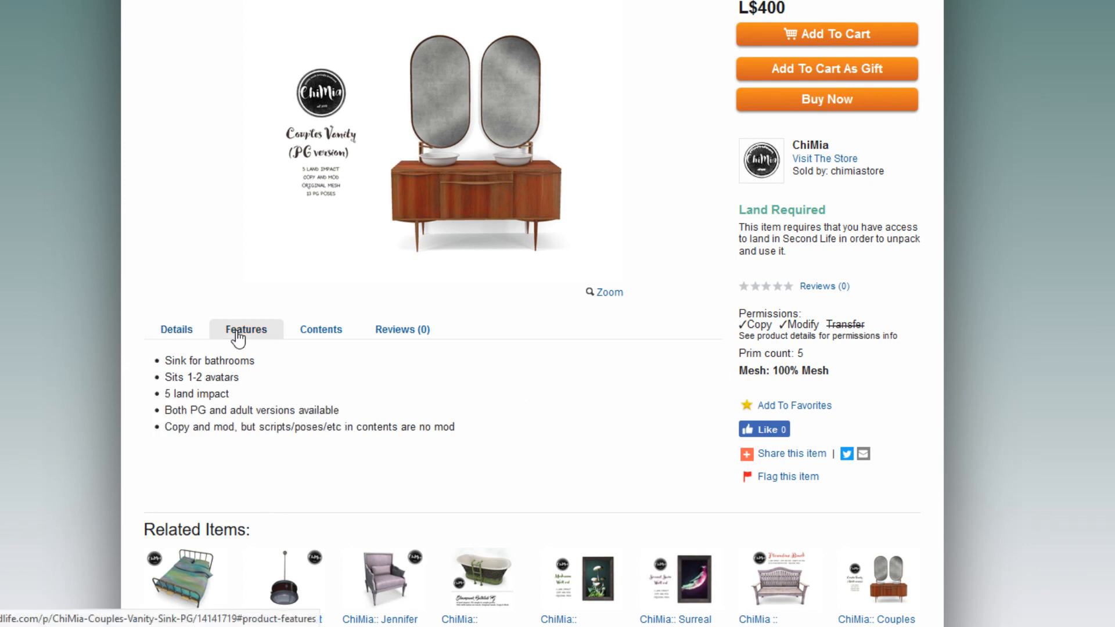
left_click(321, 331)
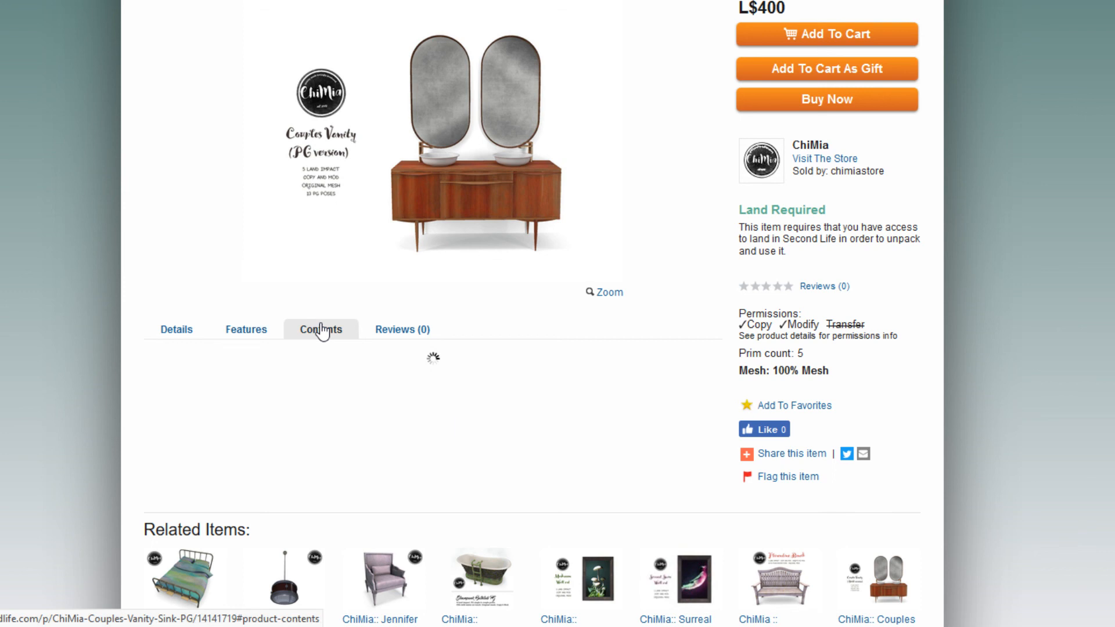
scroll(284, 442, "down", 2)
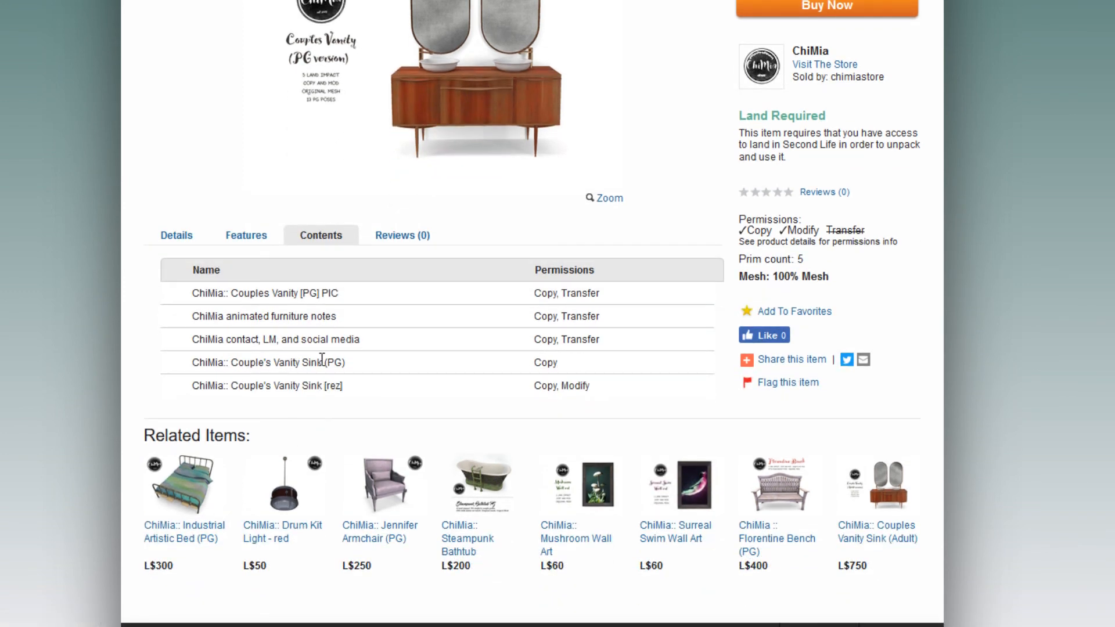
scroll(322, 358, "up", 2)
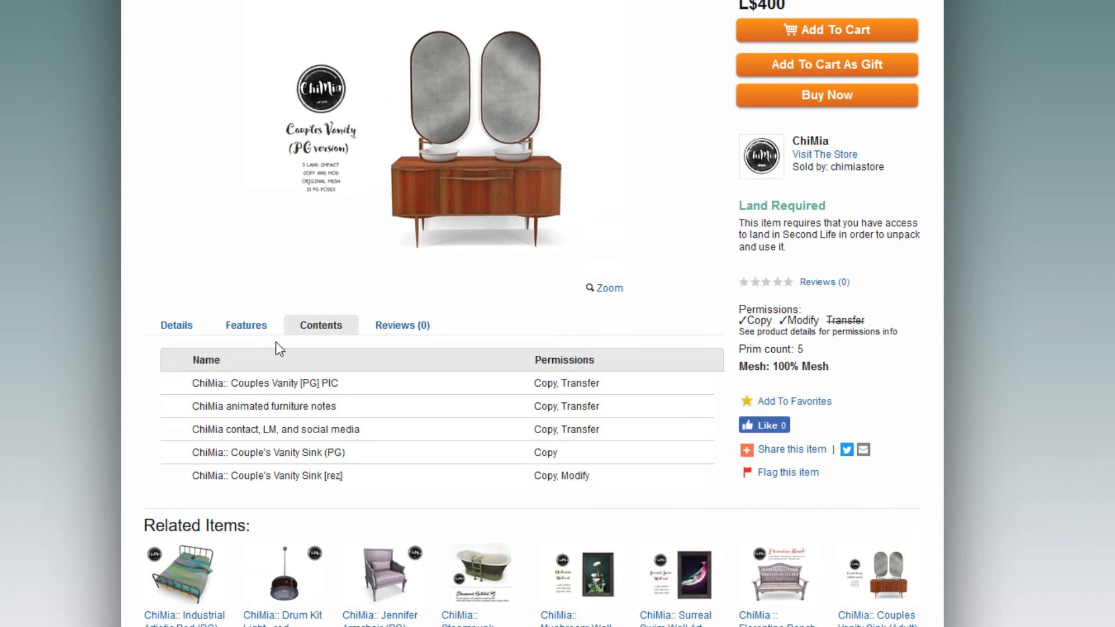
left_click(409, 330)
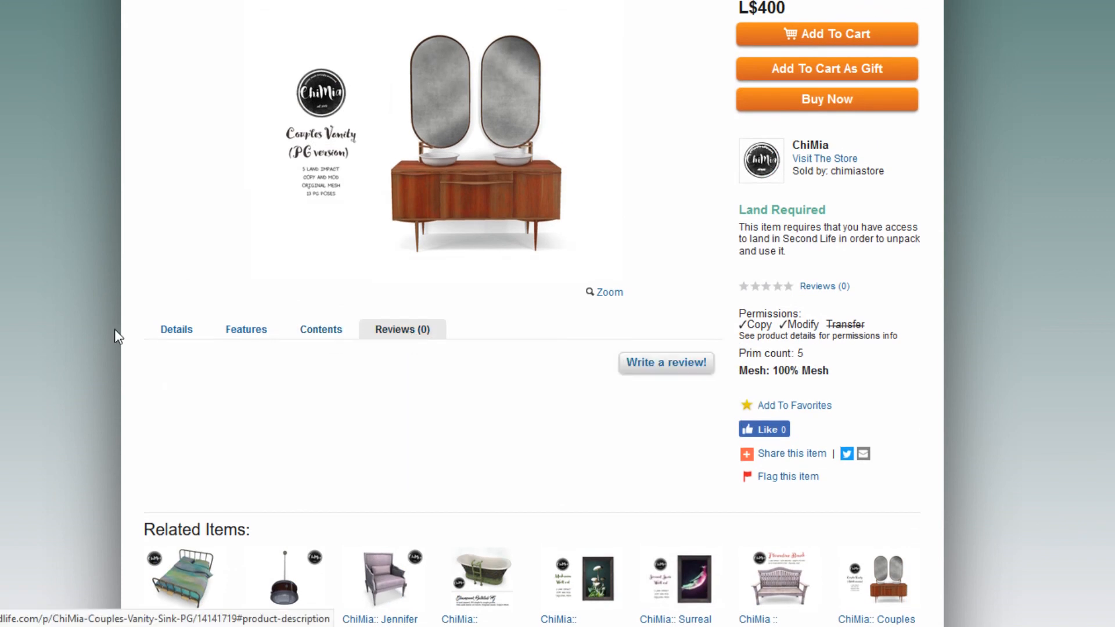
left_click(177, 329)
scroll(87, 316, "up", 3)
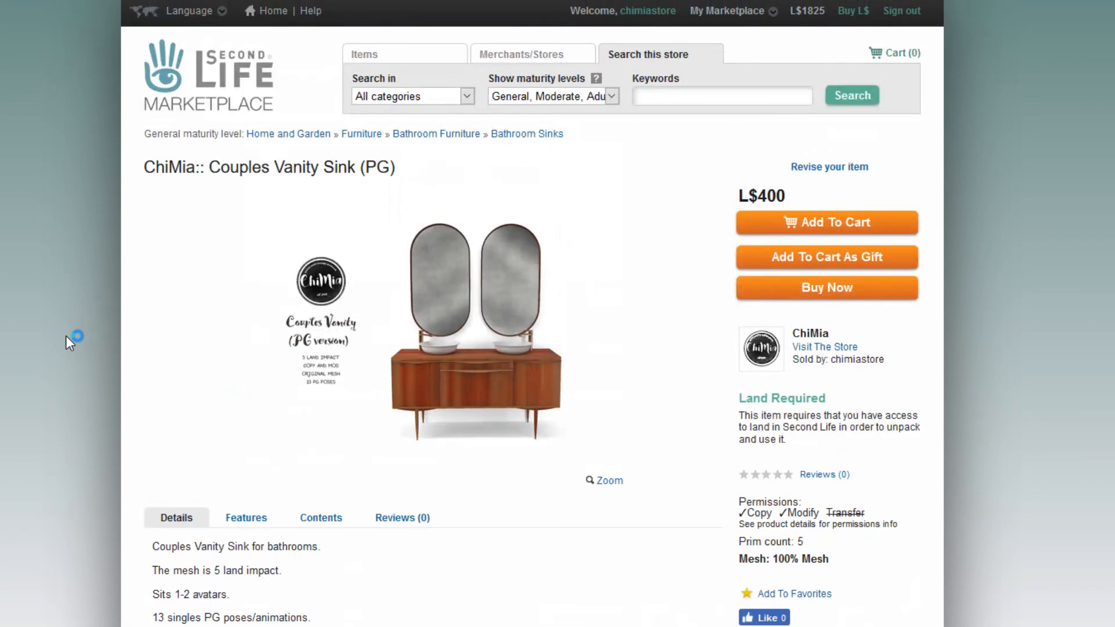
scroll(65, 336, "down", 6)
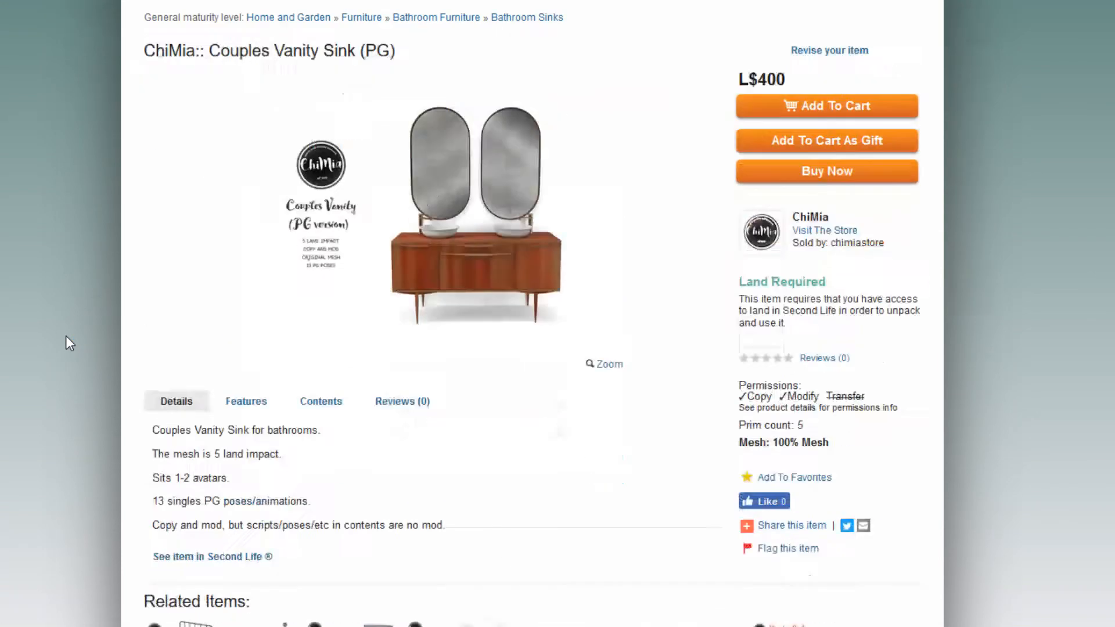
scroll(65, 335, "up", 6)
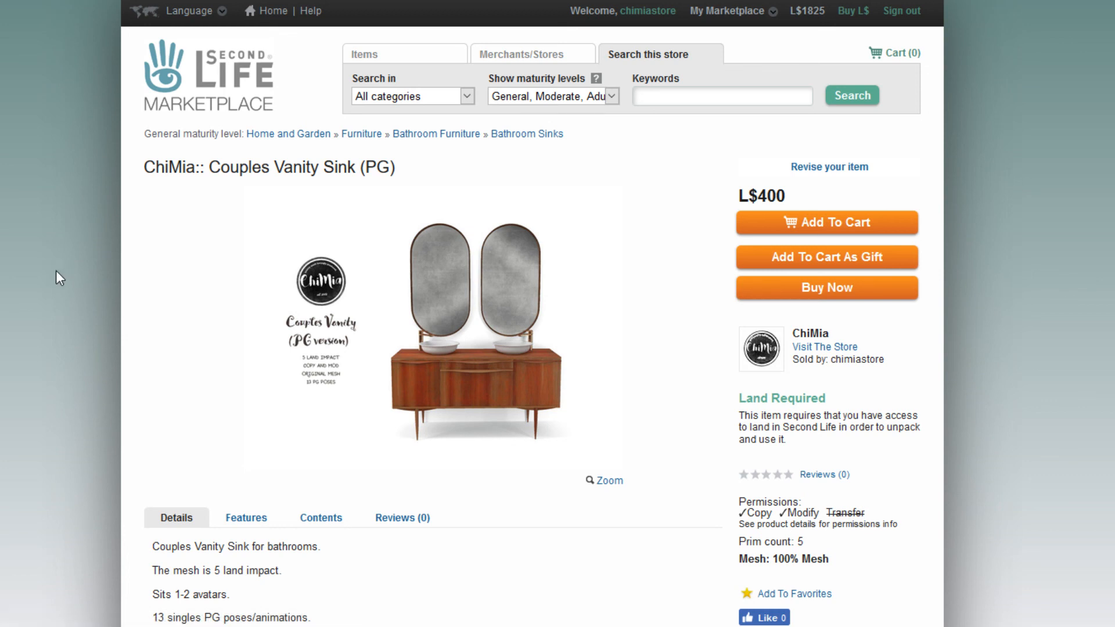
scroll(56, 272, "down", 6)
scroll(56, 271, "up", 6)
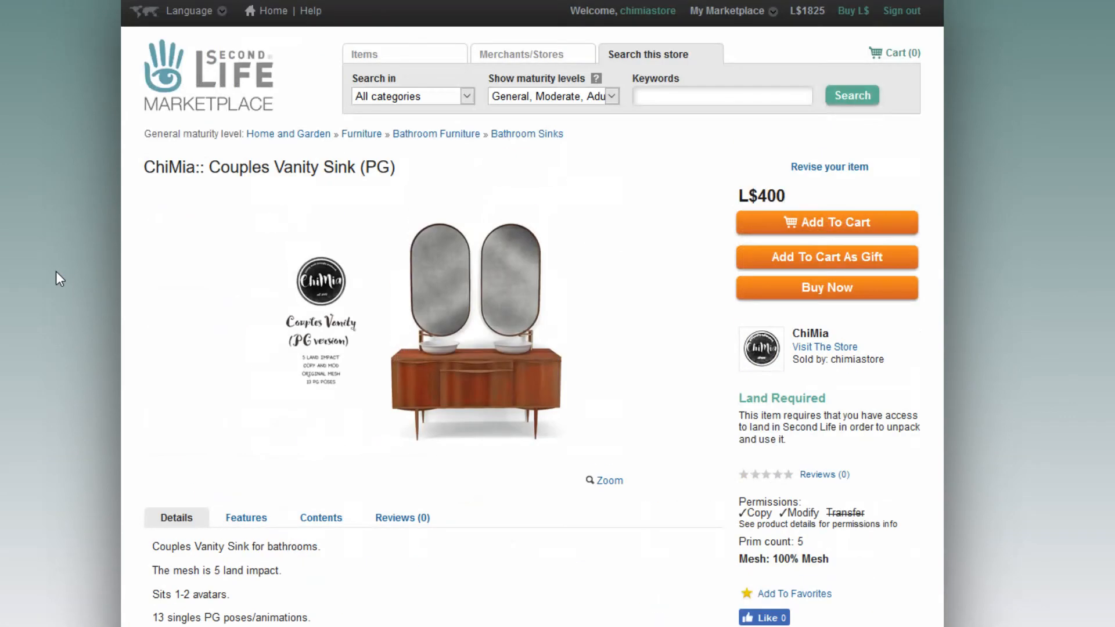